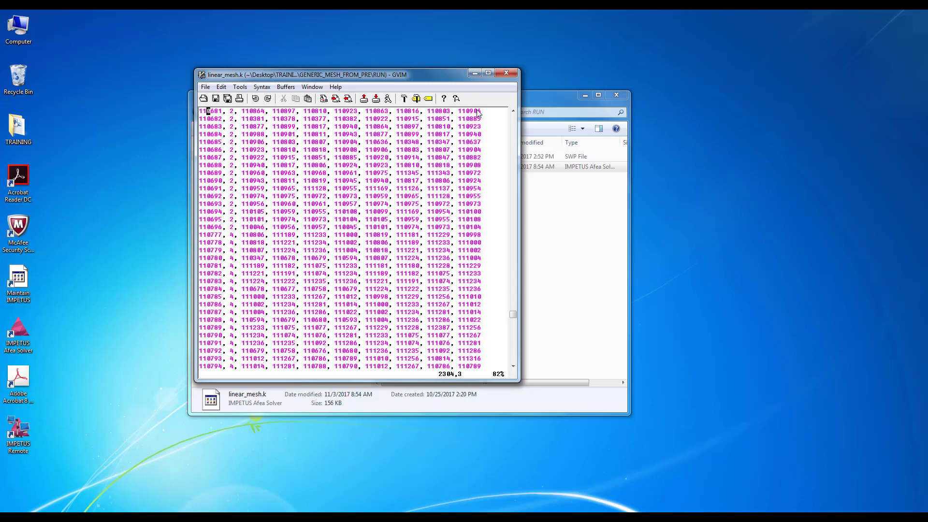
- Close the mesh file in the text editor and create a new command file named ballistics in IMPETUS Afea Solver, opened in Assemble mode
{"action": "type", "text": ":q"}
{"action": "key", "text": "Return"}
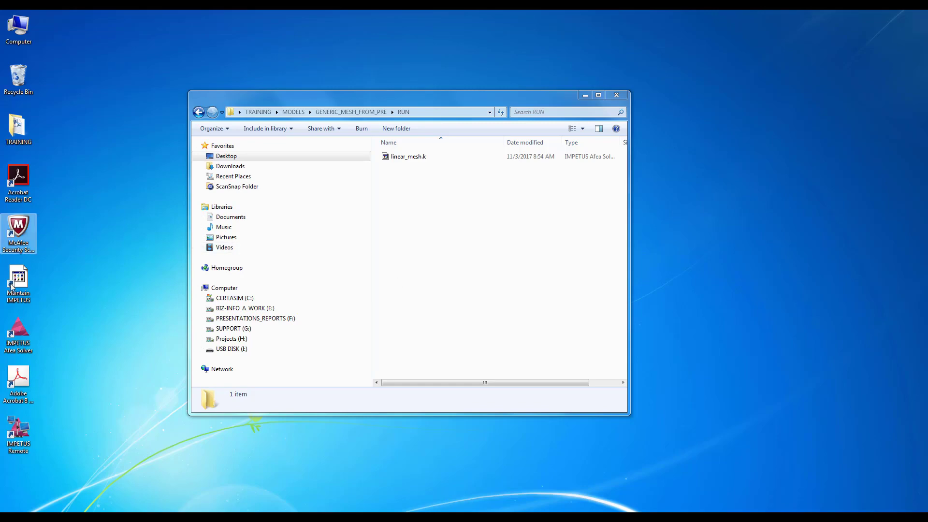
{"action": "double_click", "coordinate": [18, 340]}
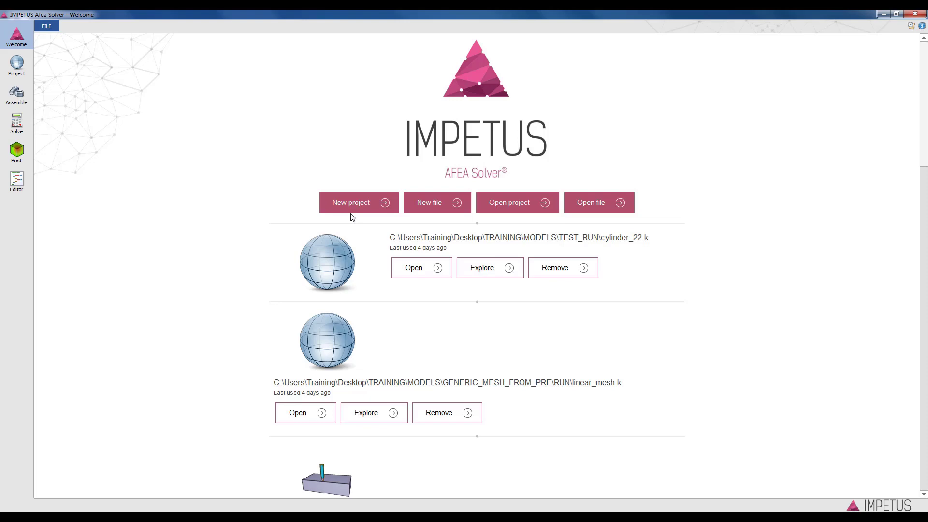
{"action": "left_click", "coordinate": [431, 209]}
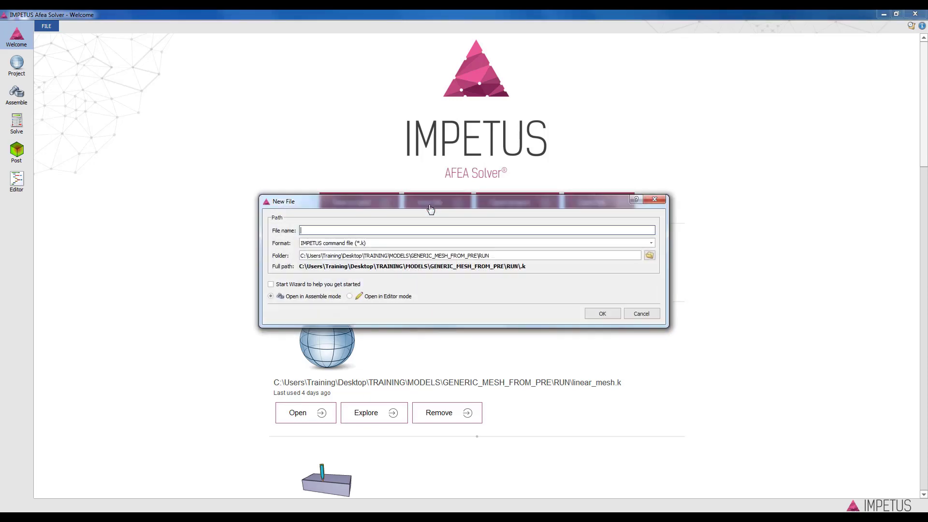
{"action": "type", "text": "ballistics"}
{"action": "left_click", "coordinate": [599, 313]}
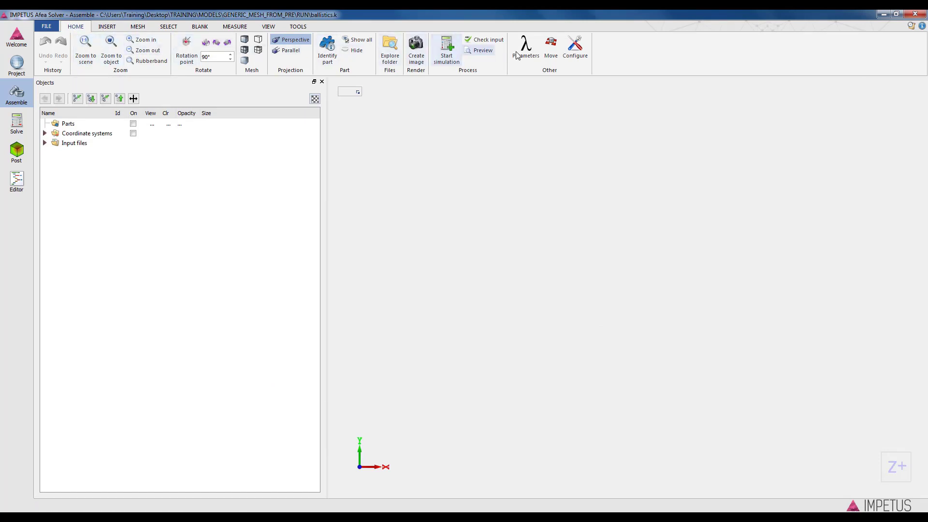
- Import the mesh file linear_mesh.k from the RUN folder into the model with scale factors of 1 and zero ID offsets
{"action": "left_click", "coordinate": [104, 28]}
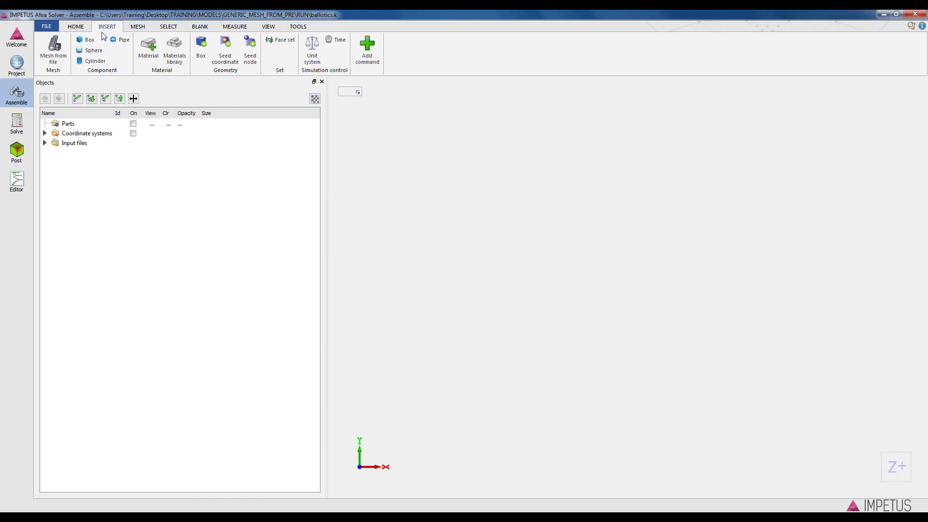
{"action": "left_click", "coordinate": [58, 62]}
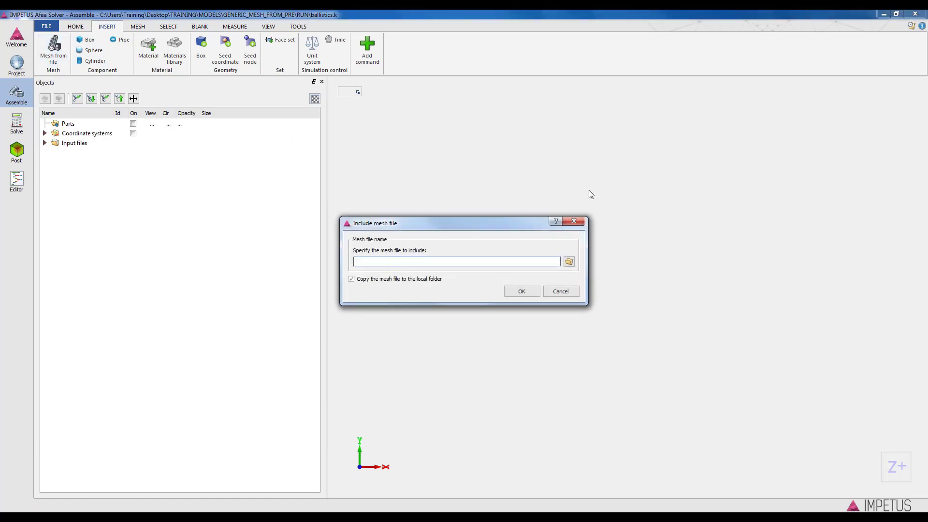
{"action": "left_click", "coordinate": [569, 262]}
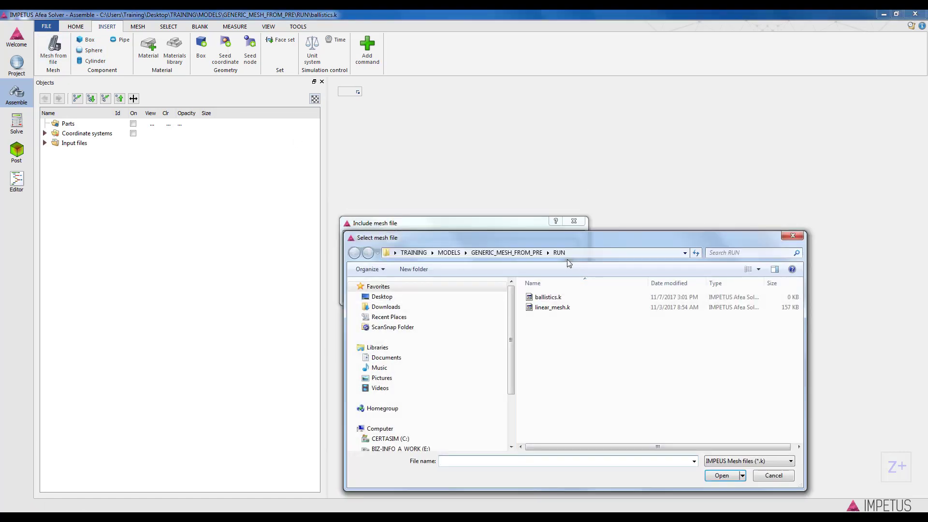
{"action": "left_click", "coordinate": [541, 311]}
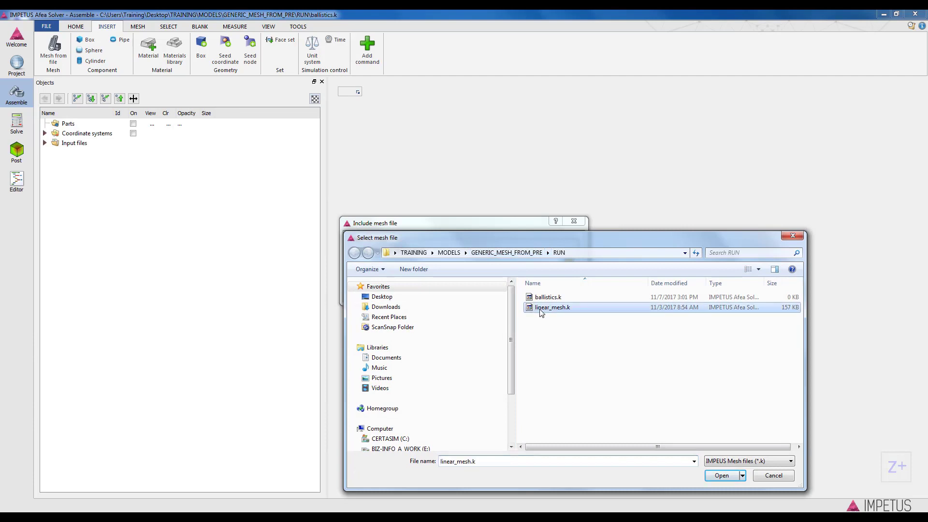
{"action": "left_click", "coordinate": [721, 475]}
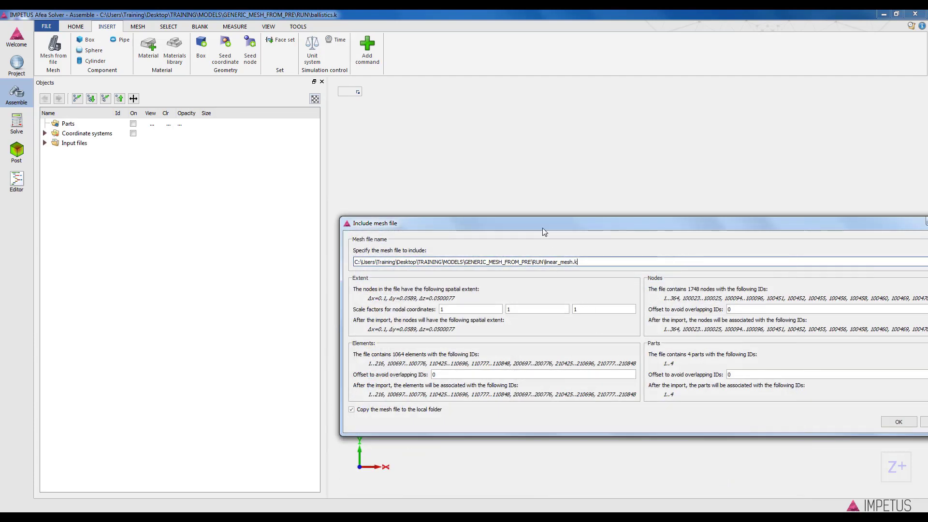
{"action": "left_click_drag", "start_coordinate": [528, 224], "coordinate": [392, 187]}
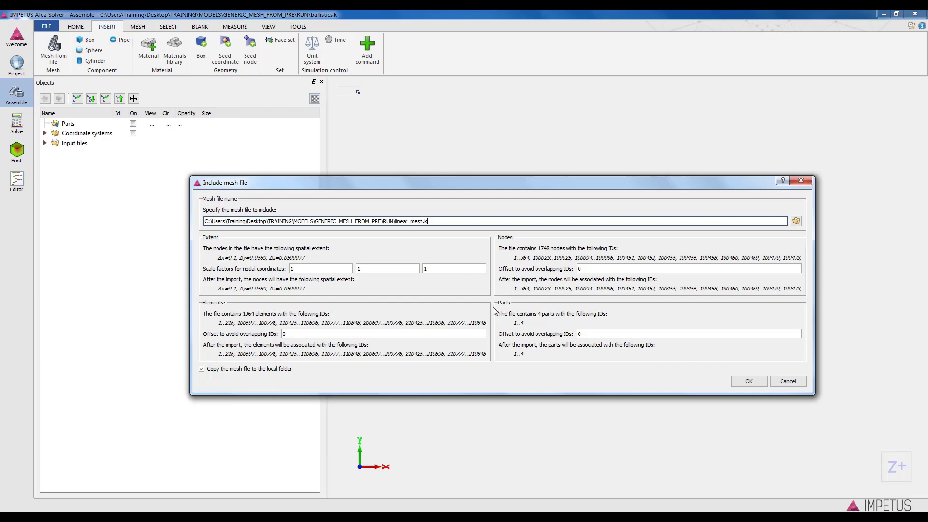
{"action": "left_click", "coordinate": [741, 382]}
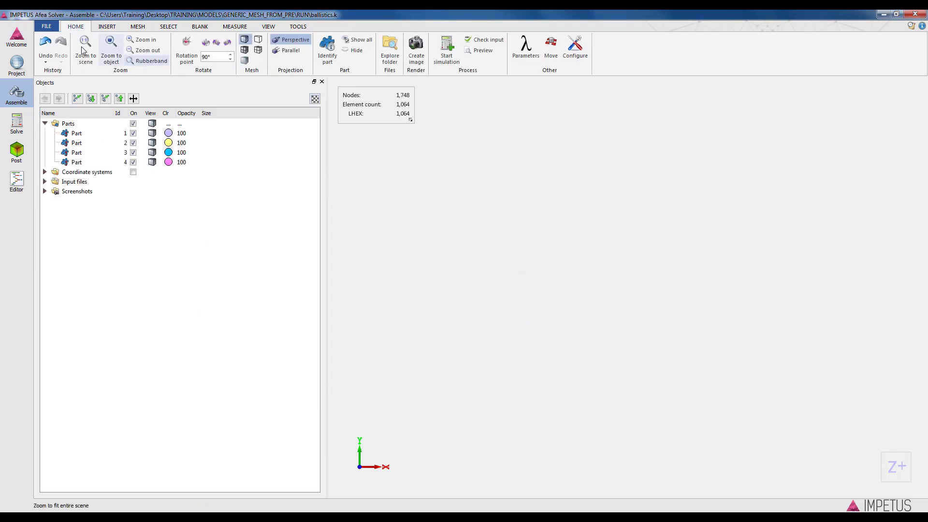
- Fit the whole model in view, show the element mesh on all parts and inspect the projectile's cut face
{"action": "left_click", "coordinate": [86, 46]}
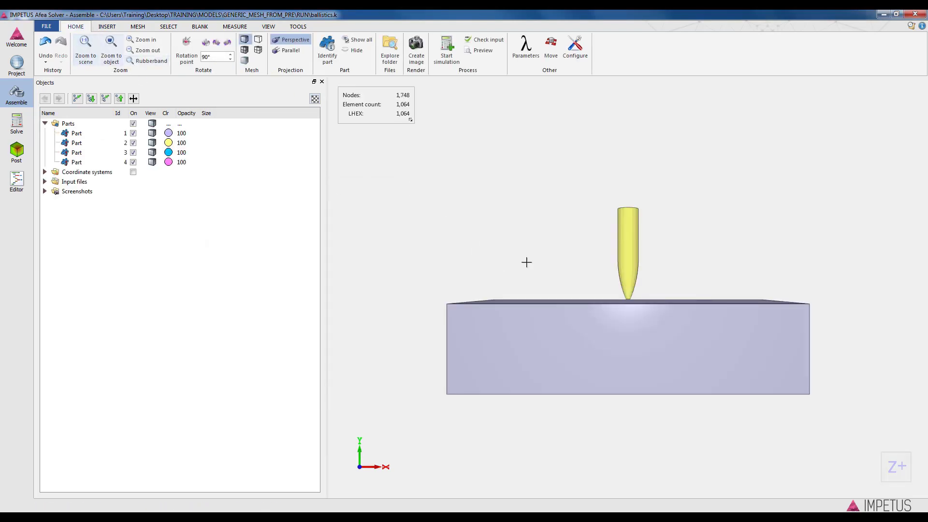
{"action": "left_click_drag", "start_coordinate": [526, 262], "coordinate": [776, 321]}
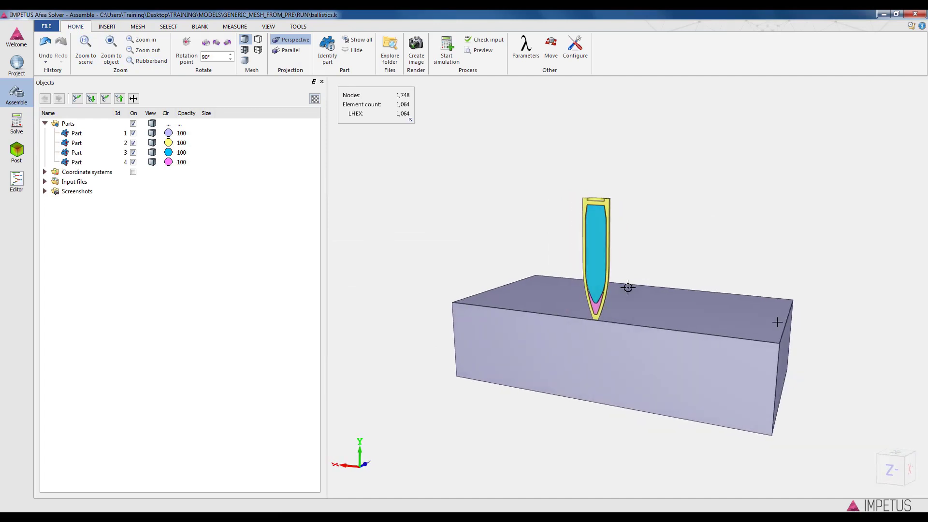
{"action": "left_click", "coordinate": [244, 50]}
{"action": "scroll", "coordinate": [551, 235], "scroll_direction": "up", "scroll_amount": 2}
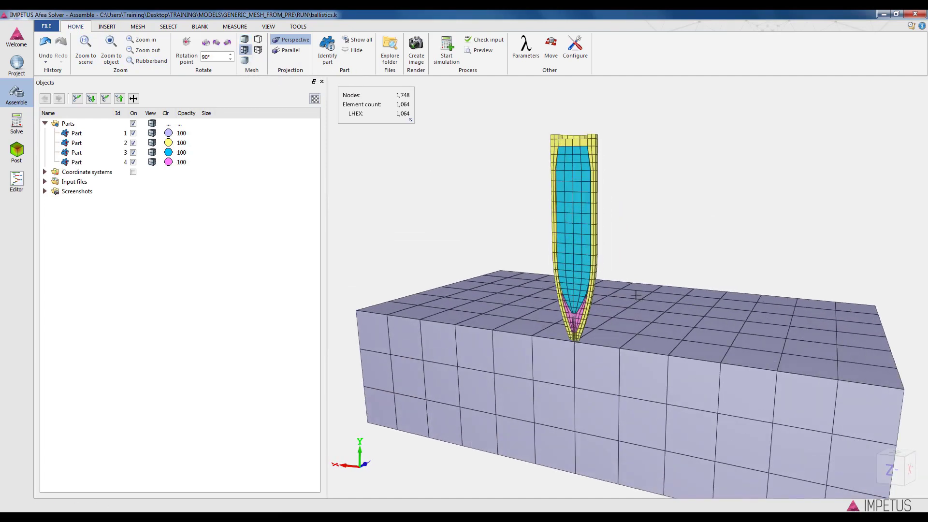
{"action": "scroll", "coordinate": [628, 286], "scroll_direction": "down", "scroll_amount": 3}
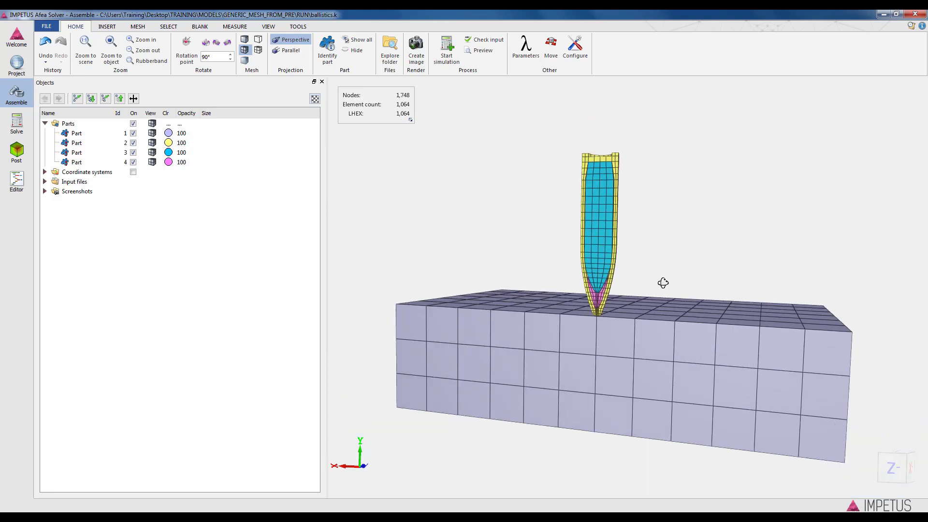
{"action": "left_click_drag", "start_coordinate": [662, 282], "coordinate": [476, 328]}
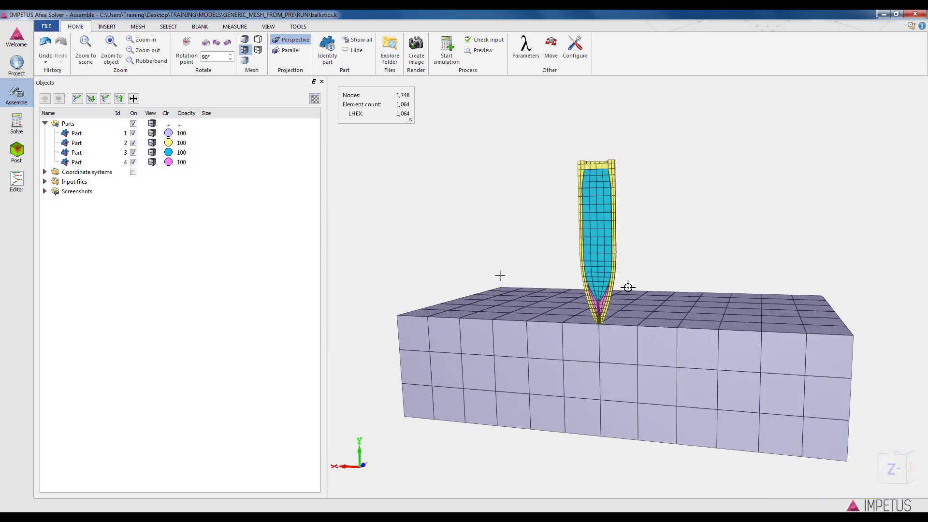
{"action": "left_click_drag", "start_coordinate": [497, 276], "coordinate": [501, 273]}
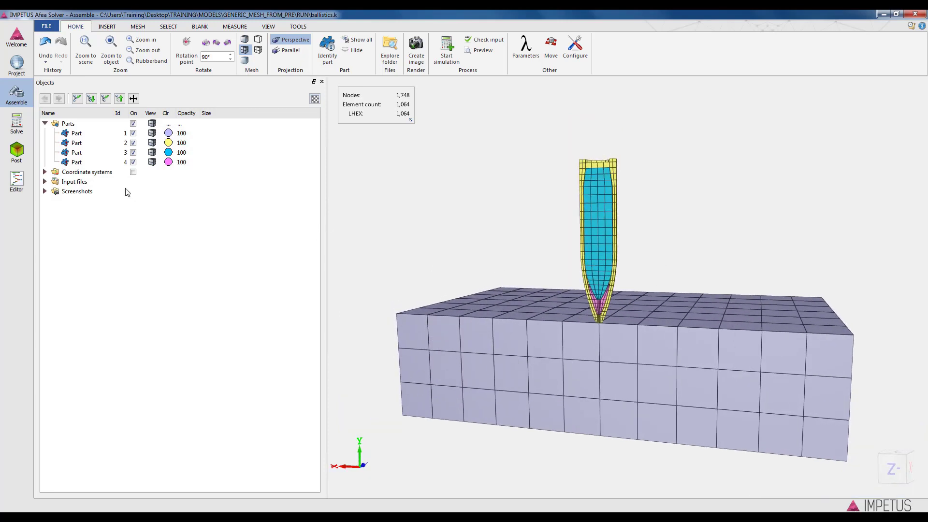
- Title part 1 Target and assign it the AA5083-H116 aluminium for 15 mm thickness from the materials library
{"action": "left_click", "coordinate": [77, 135]}
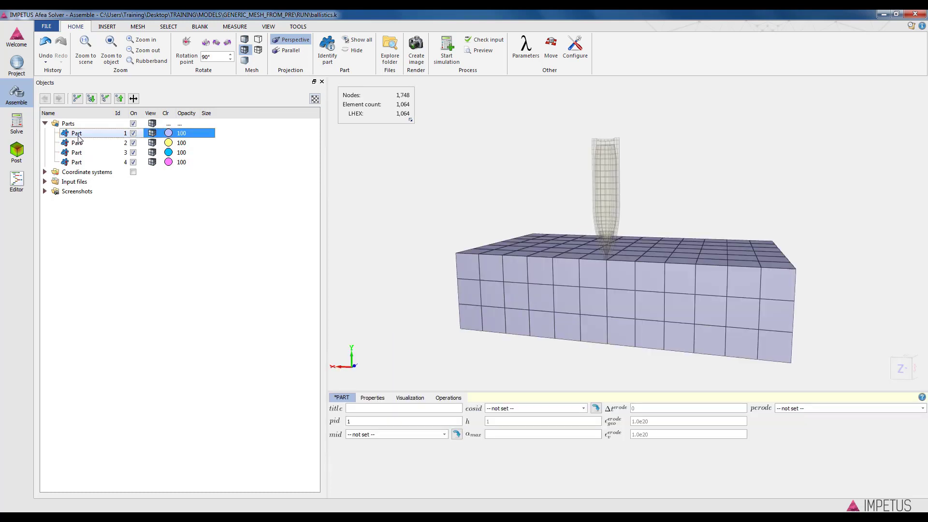
{"action": "left_click", "coordinate": [354, 407]}
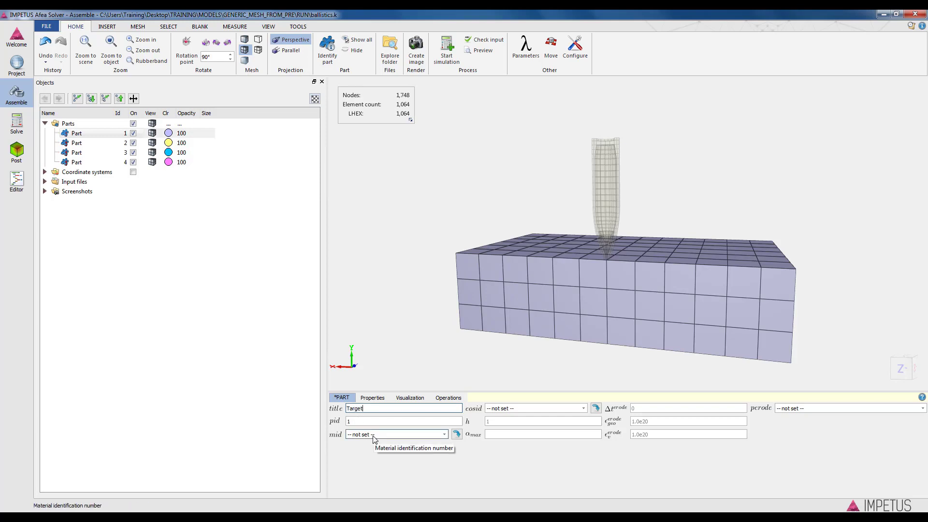
{"action": "left_click", "coordinate": [444, 434]}
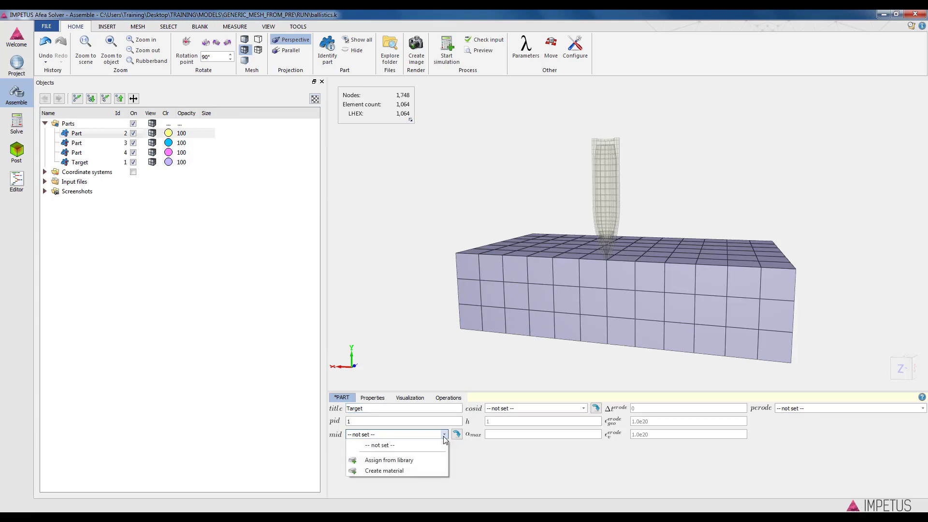
{"action": "left_click", "coordinate": [387, 461]}
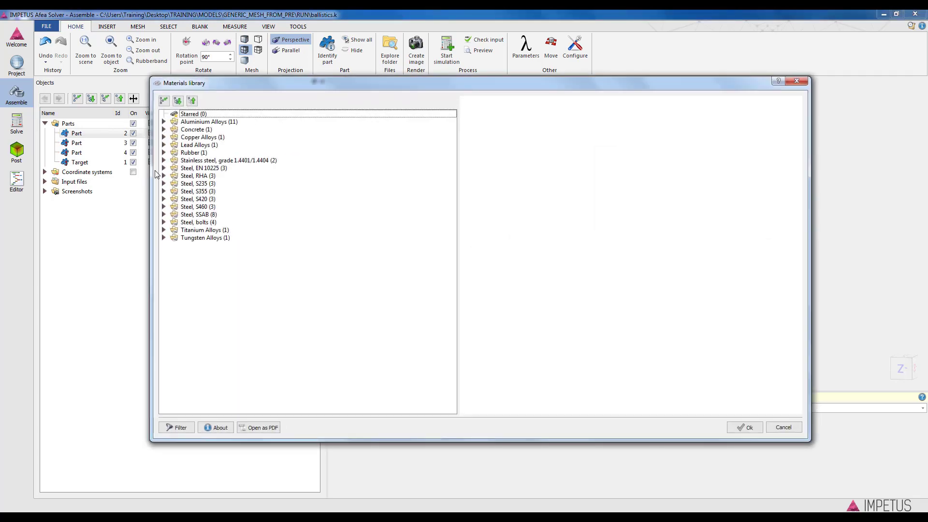
{"action": "left_click", "coordinate": [164, 122]}
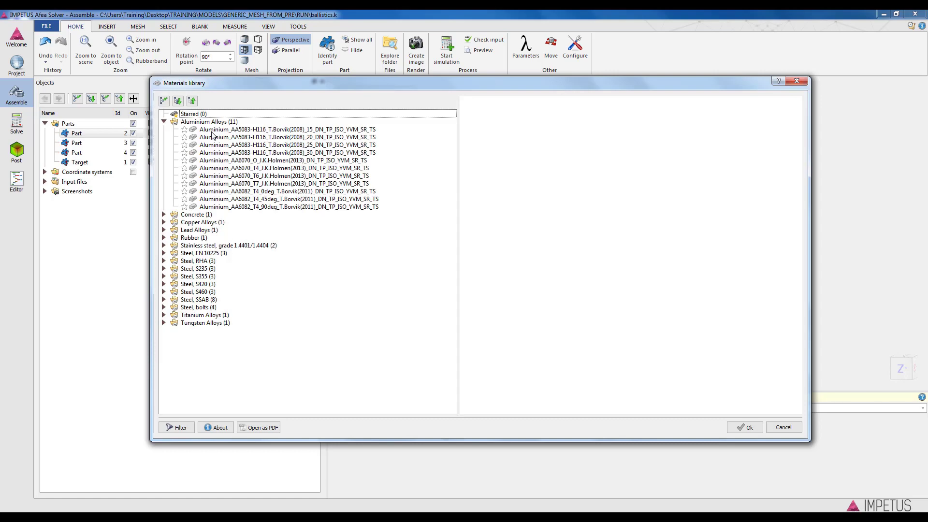
{"action": "left_click", "coordinate": [212, 130]}
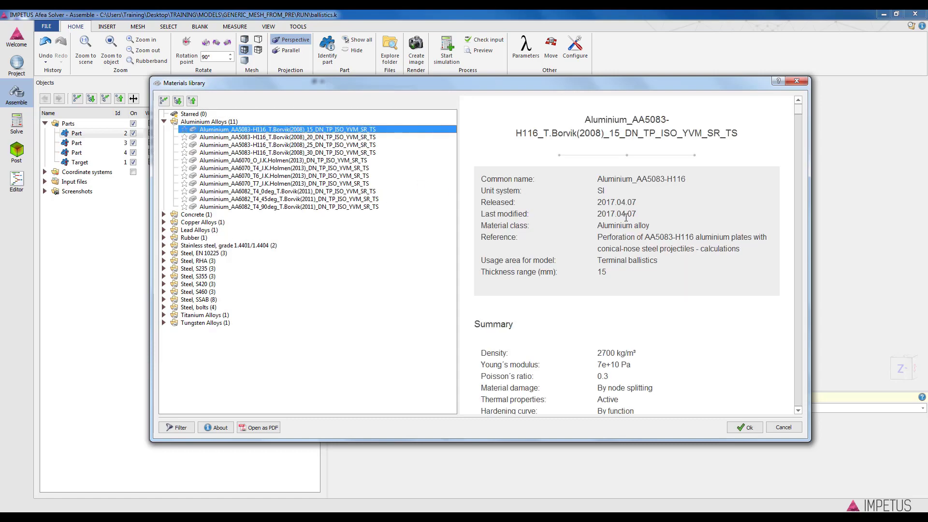
{"action": "left_click_drag", "start_coordinate": [799, 114], "coordinate": [800, 199]}
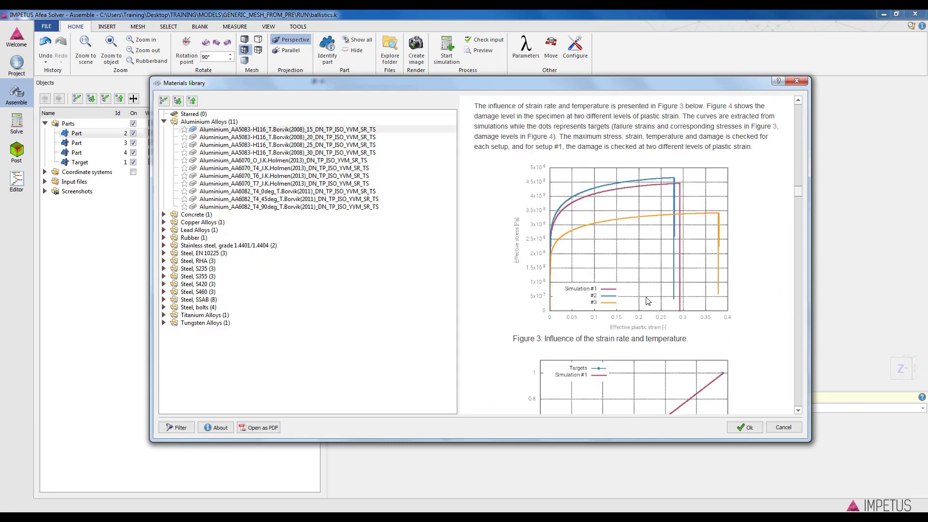
{"action": "left_click", "coordinate": [743, 427]}
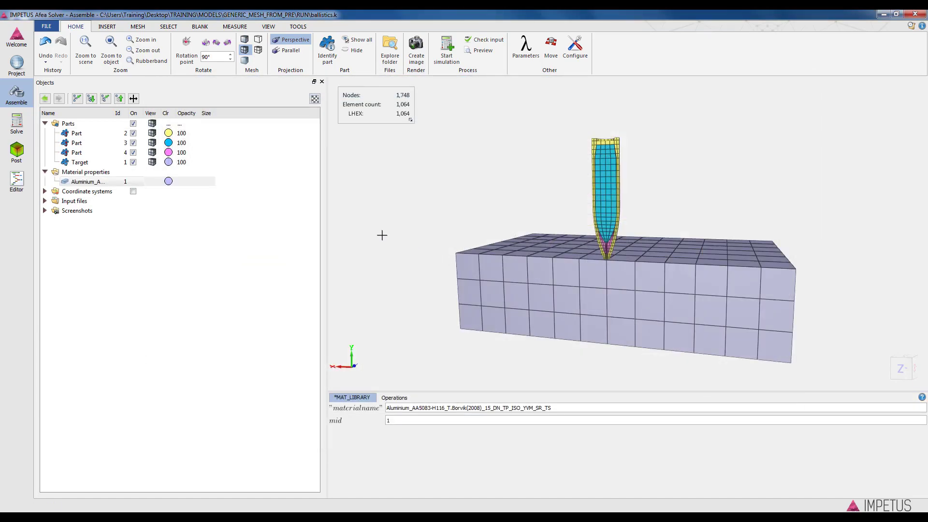
{"action": "scroll", "coordinate": [382, 234], "scroll_direction": "up", "scroll_amount": 2}
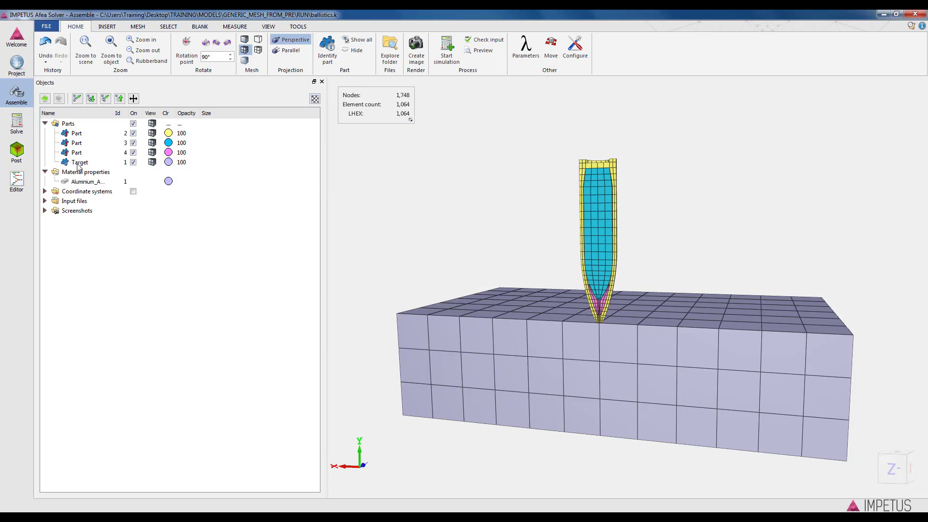
- Title part 2 Jacket and assign it the brass material from the library's copper alloys
{"action": "left_click", "coordinate": [75, 136]}
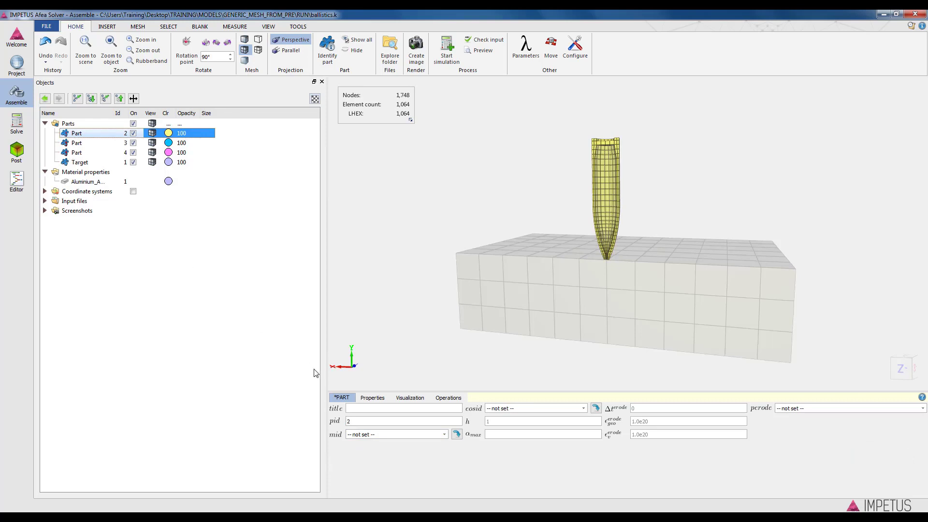
{"action": "left_click", "coordinate": [365, 409]}
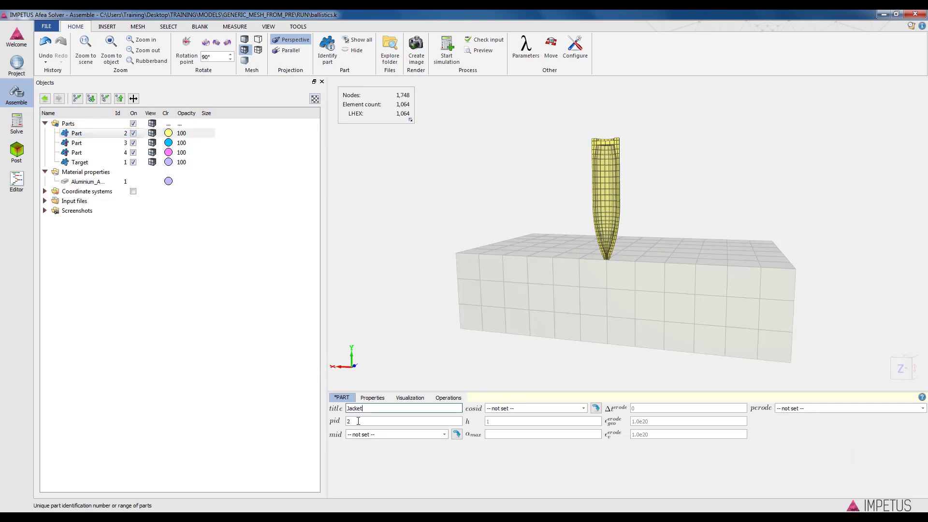
{"action": "left_click", "coordinate": [444, 436]}
{"action": "left_click", "coordinate": [397, 476]}
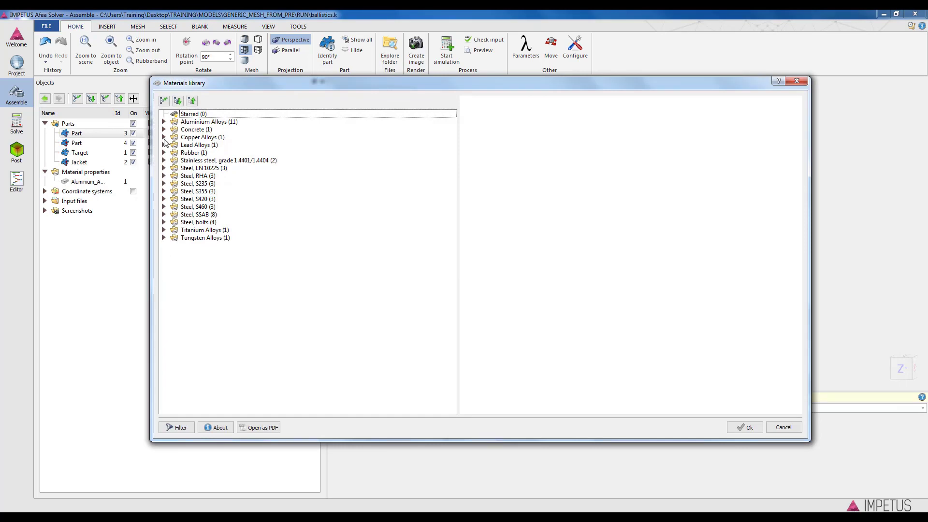
{"action": "left_click", "coordinate": [164, 138]}
{"action": "left_click", "coordinate": [210, 146]}
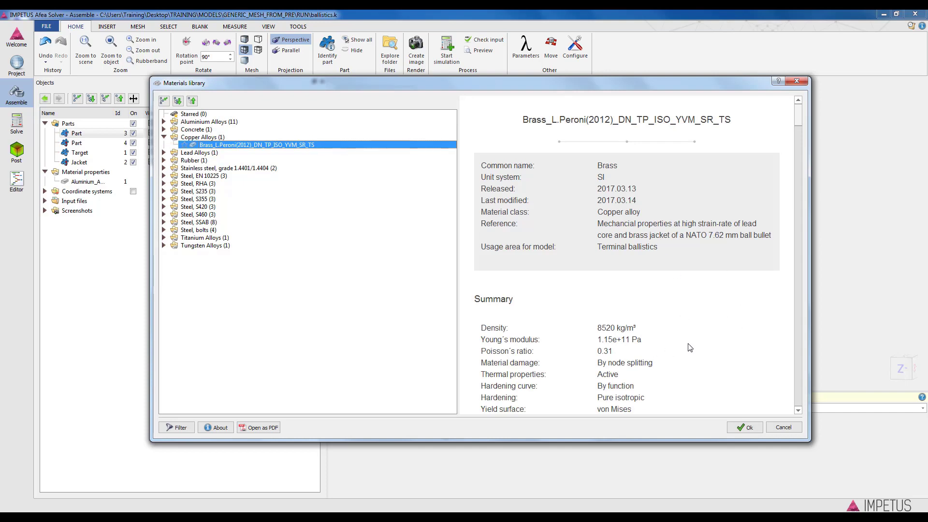
{"action": "left_click", "coordinate": [748, 427]}
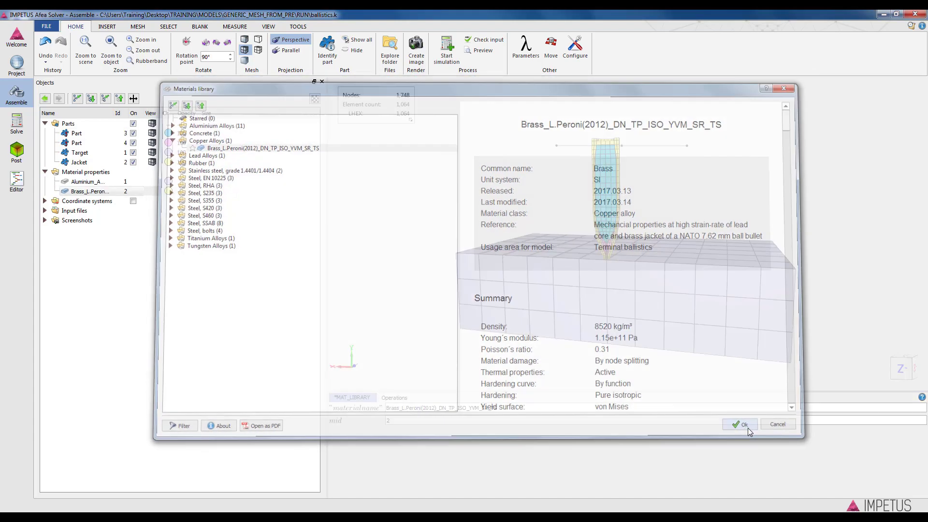
{"action": "left_click", "coordinate": [391, 276]}
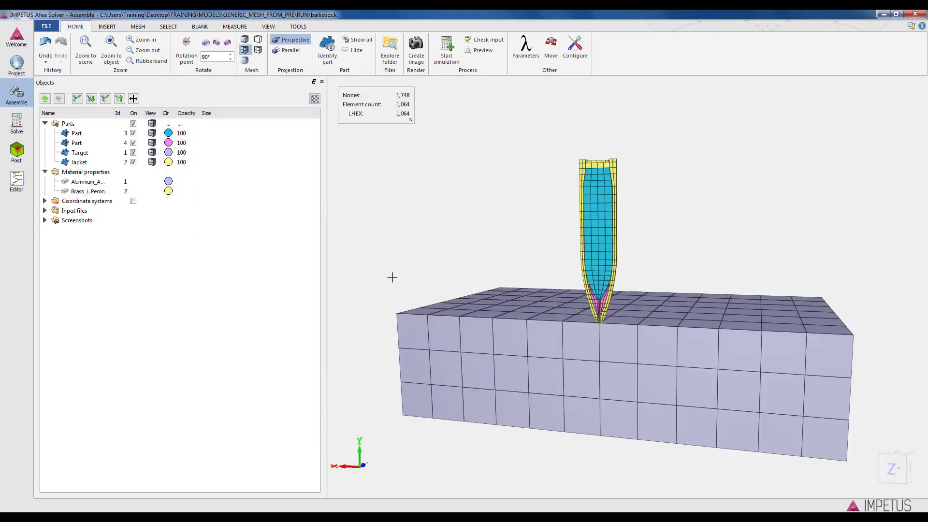
- Title part 3, the projectile's inner body, Core
{"action": "left_click", "coordinate": [77, 143]}
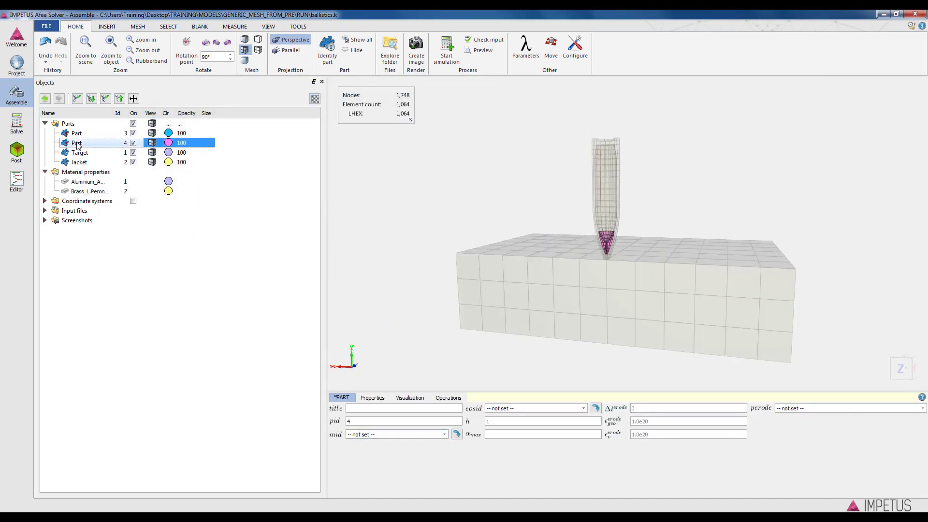
{"action": "left_click", "coordinate": [77, 136]}
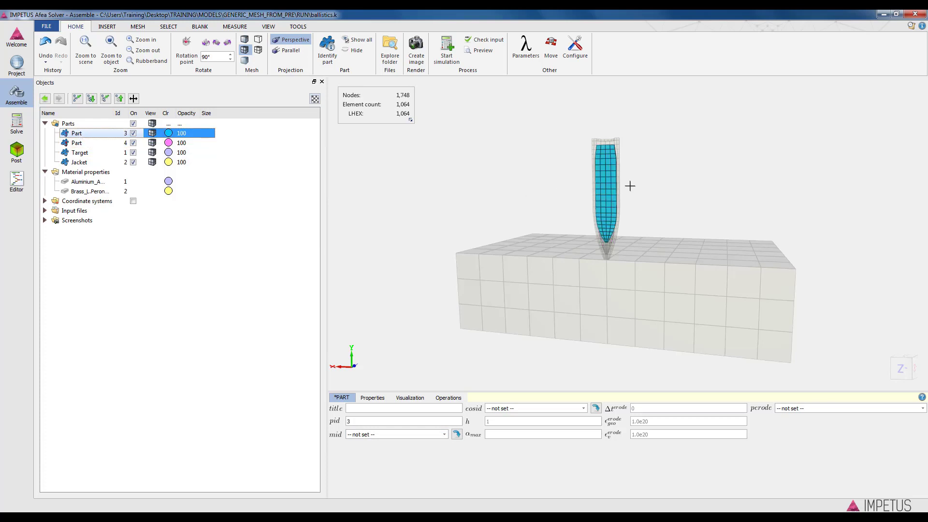
{"action": "left_click", "coordinate": [371, 409]}
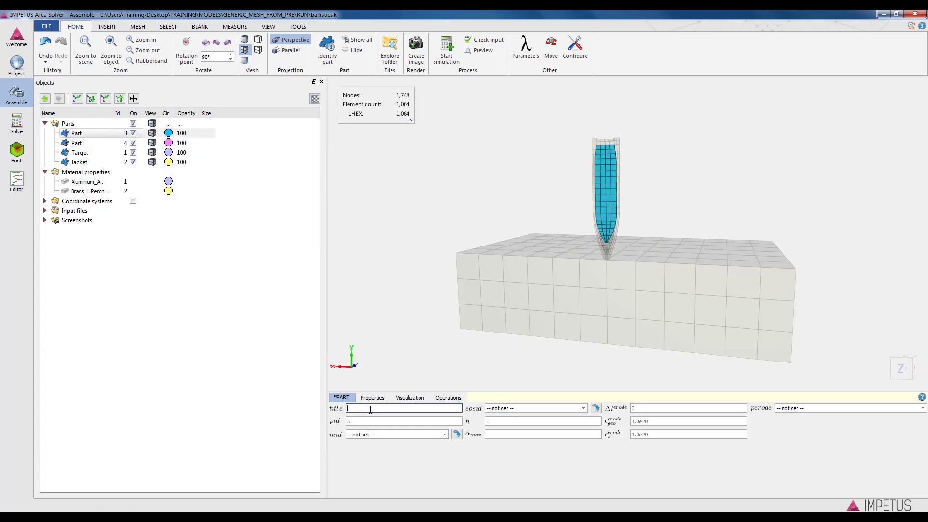
{"action": "type", "text": "Core"}
- Create a MAT_RIGID material with ID 3 titled Core Material for the Core part and set its density to 7800
{"action": "left_click", "coordinate": [409, 433]}
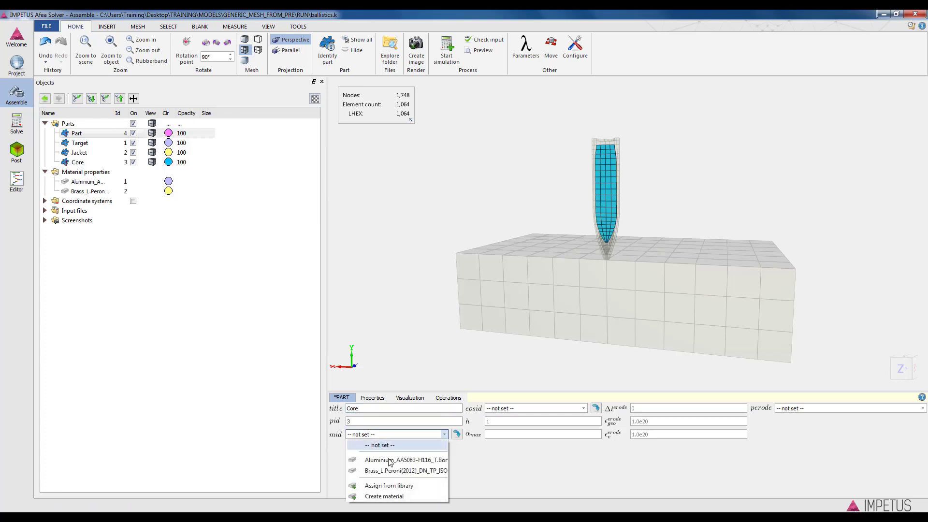
{"action": "left_click", "coordinate": [380, 496]}
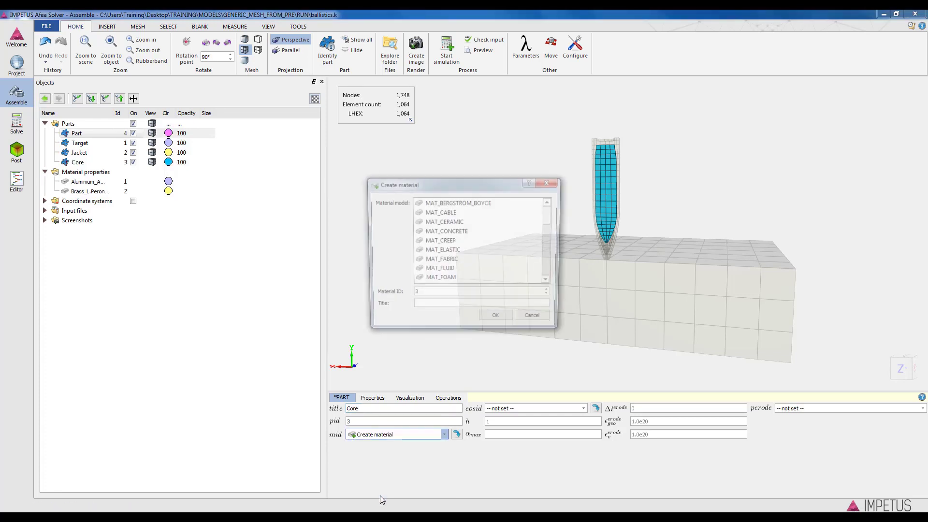
{"action": "left_click_drag", "start_coordinate": [549, 219], "coordinate": [544, 257]}
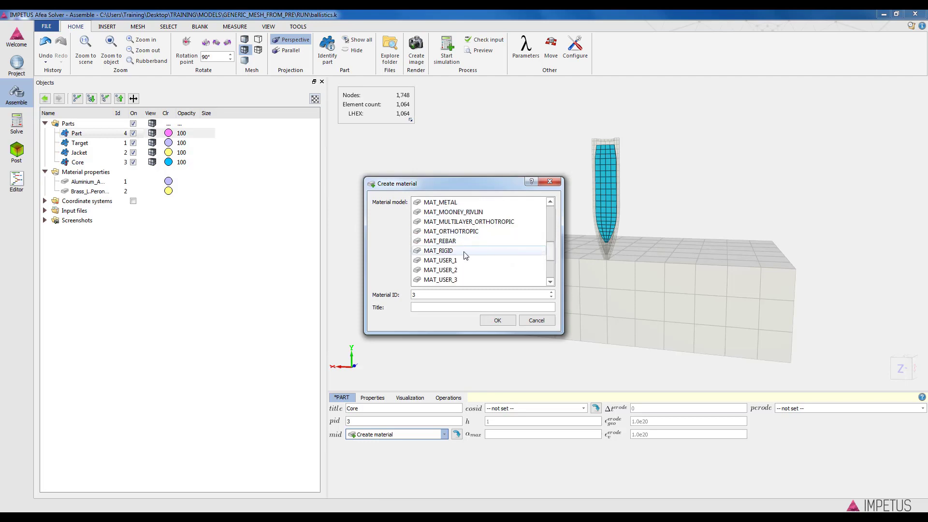
{"action": "left_click", "coordinate": [441, 250]}
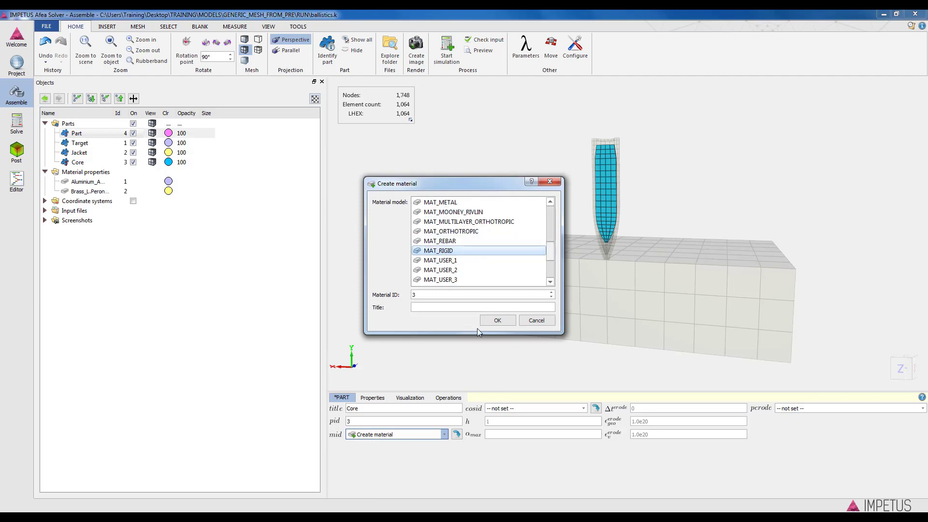
{"action": "left_click", "coordinate": [422, 306]}
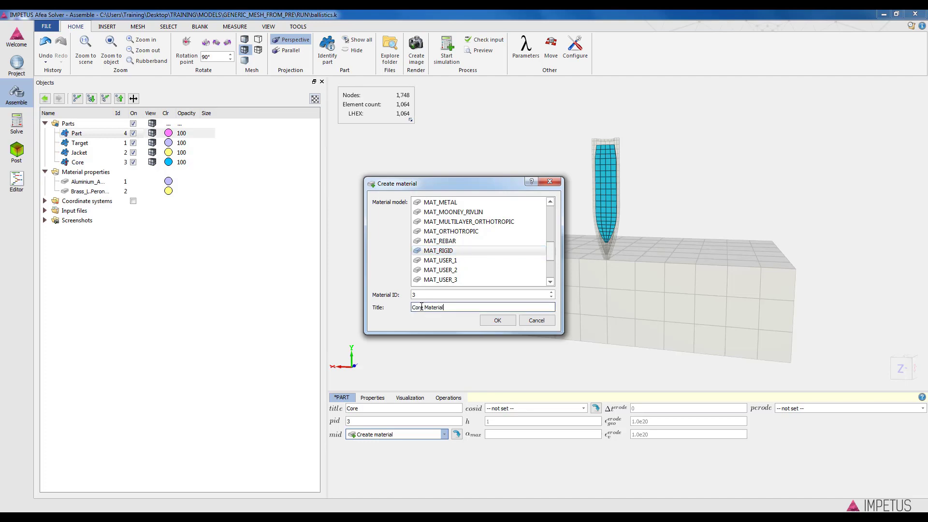
{"action": "left_click", "coordinate": [492, 321]}
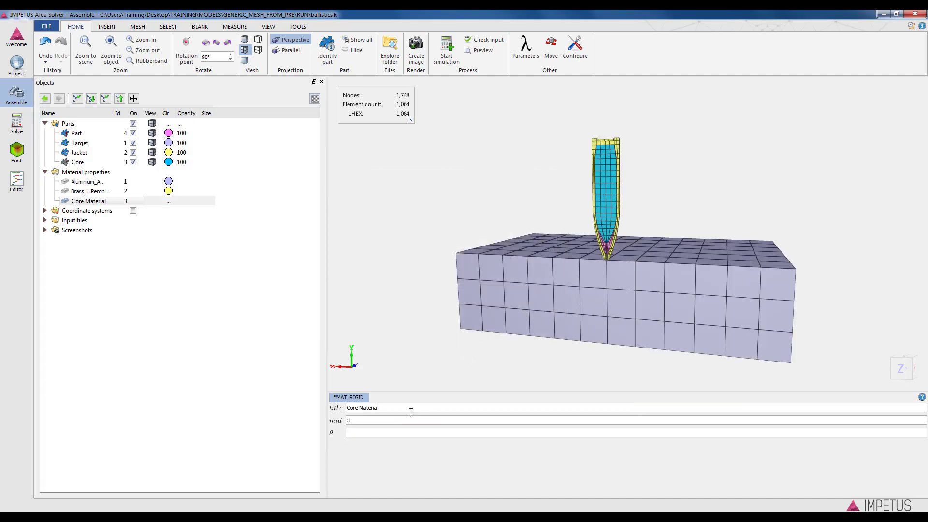
{"action": "left_click", "coordinate": [358, 434]}
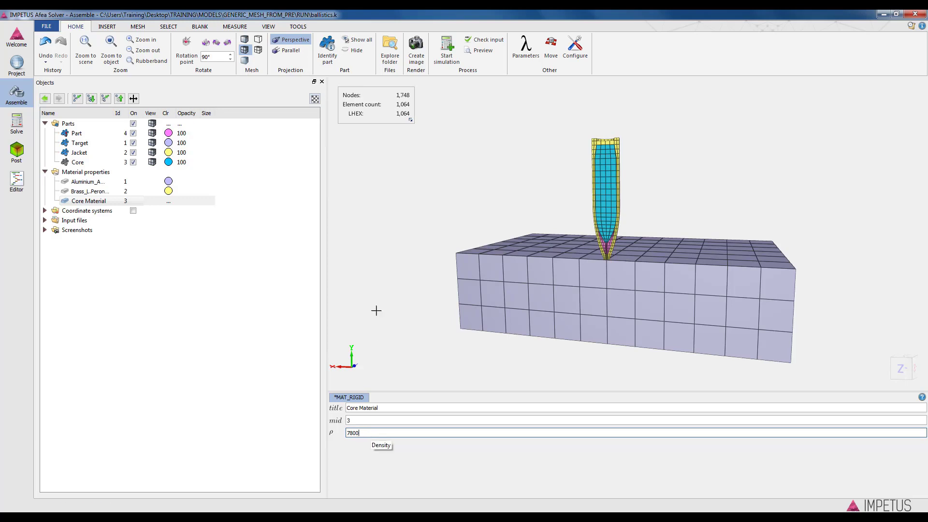
{"action": "left_click", "coordinate": [369, 291]}
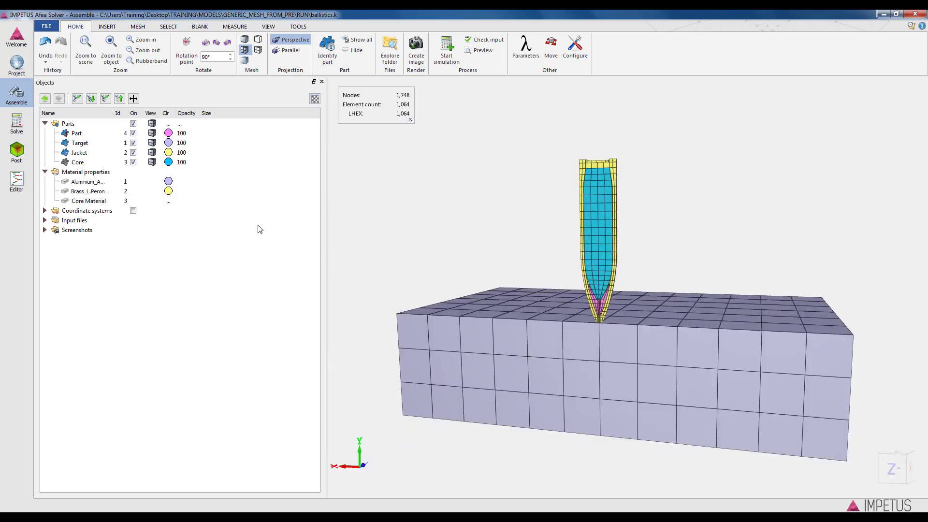
- Title part 4 Tip and assign it the Weldox 700E material from the library's SSAB steels
{"action": "left_click", "coordinate": [77, 137]}
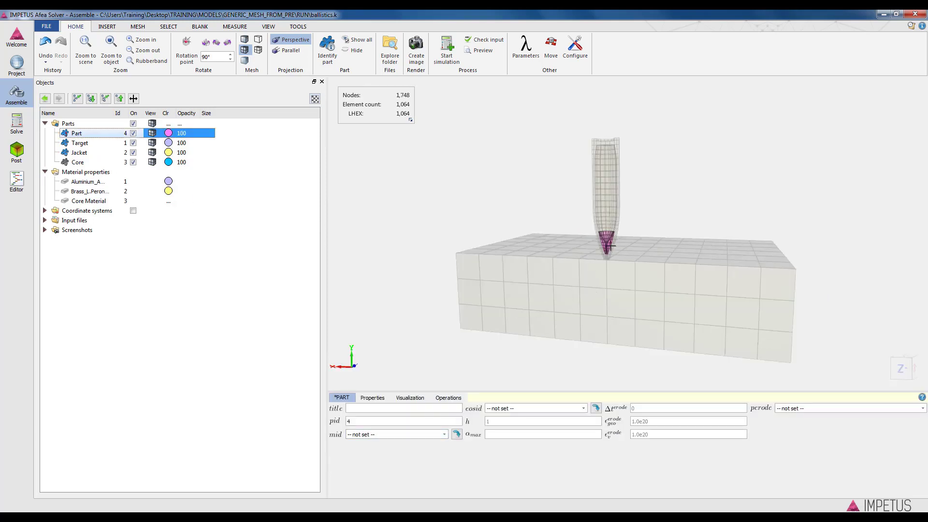
{"action": "left_click", "coordinate": [369, 407]}
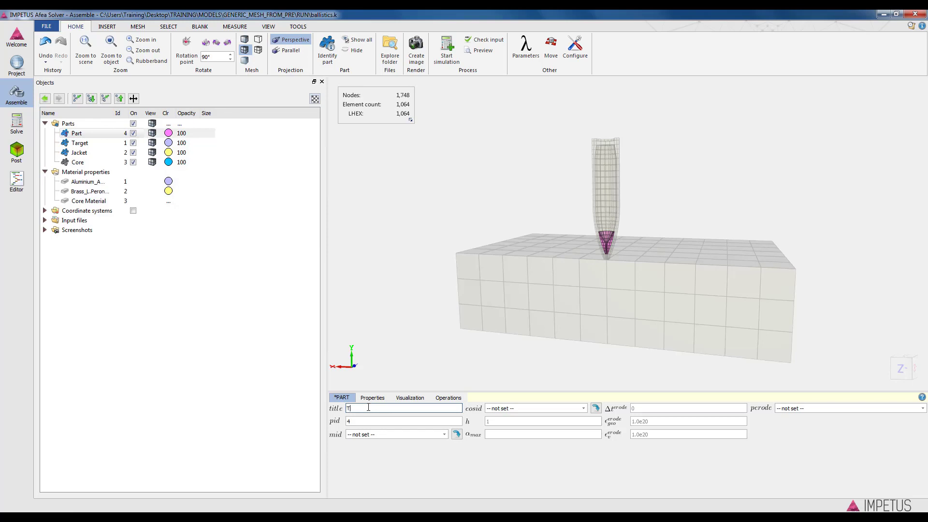
{"action": "left_click", "coordinate": [443, 434]}
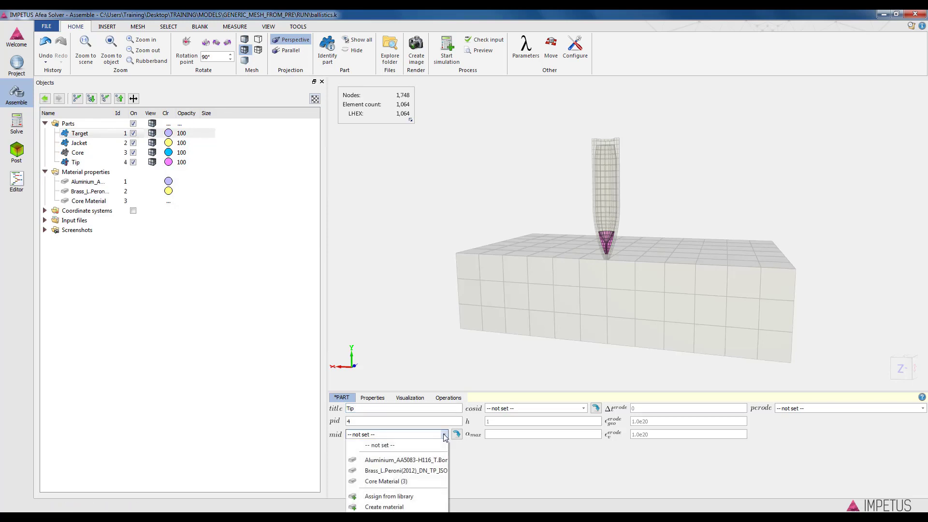
{"action": "left_click", "coordinate": [388, 497]}
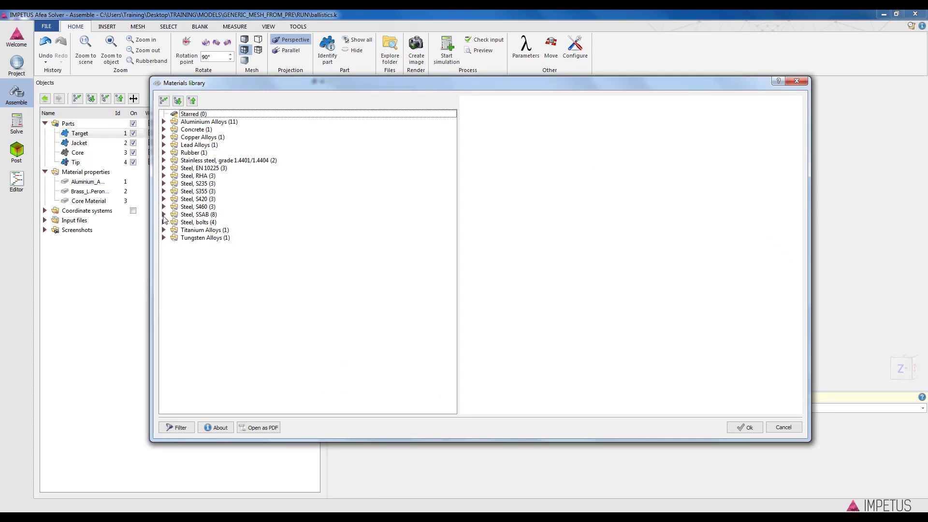
{"action": "left_click", "coordinate": [163, 215]}
{"action": "left_click", "coordinate": [213, 278]}
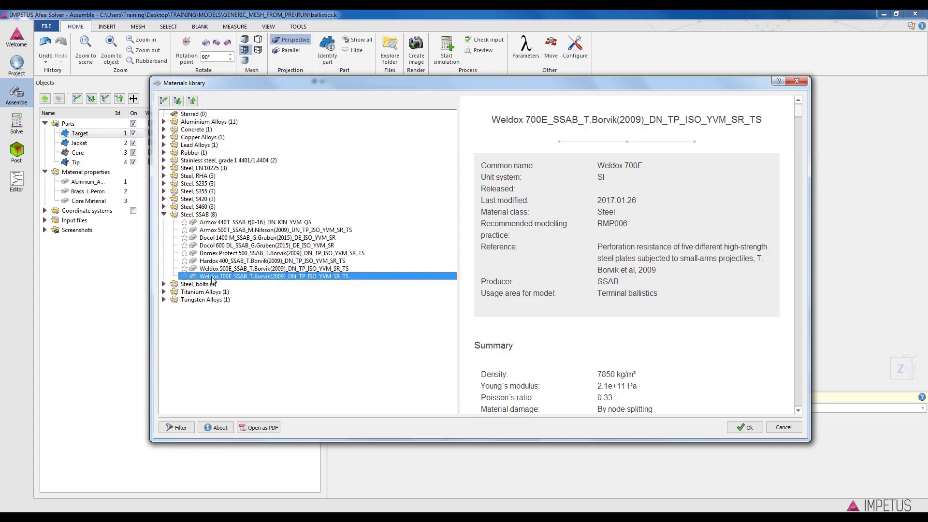
{"action": "left_click", "coordinate": [744, 427]}
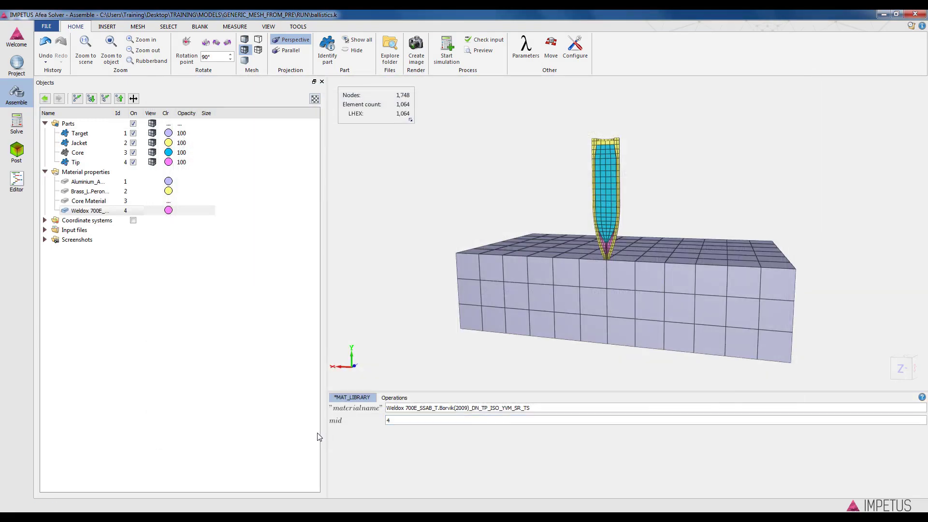
{"action": "left_click", "coordinate": [370, 215]}
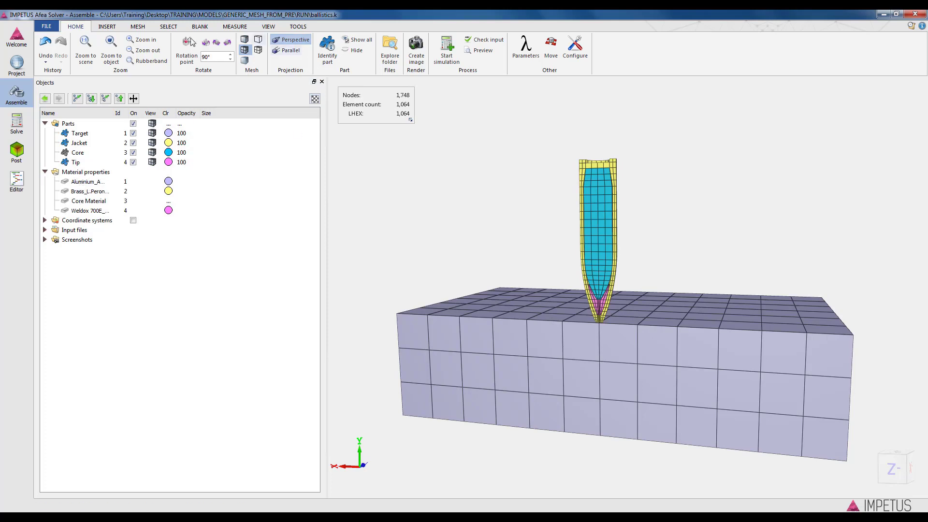
- Add an INITIAL_TEMPERATURE command with its entity type set to All
{"action": "left_click", "coordinate": [105, 28]}
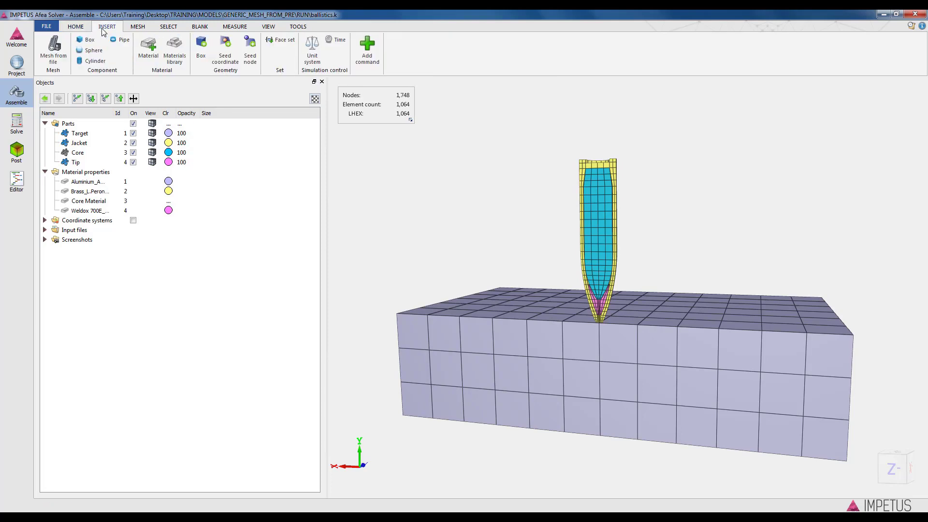
{"action": "left_click", "coordinate": [367, 46]}
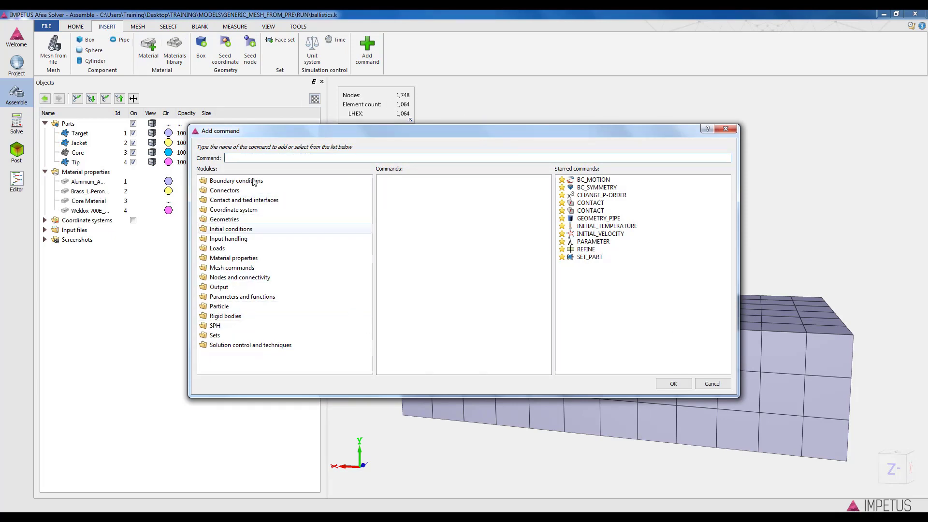
{"action": "left_click", "coordinate": [209, 229]}
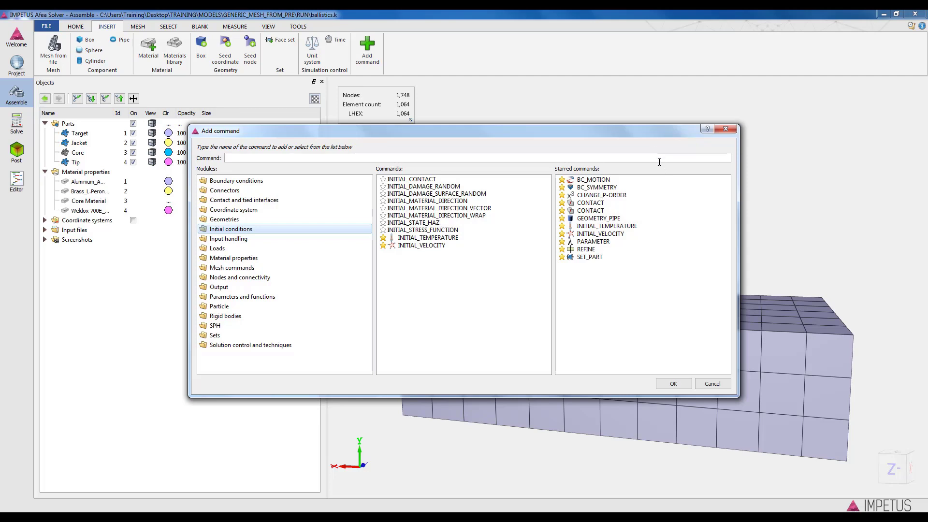
{"action": "left_click", "coordinate": [596, 226]}
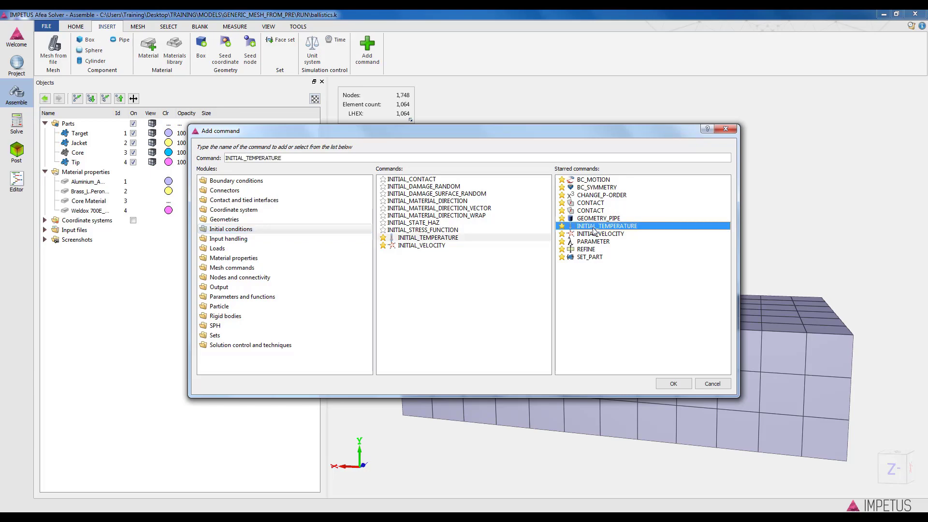
{"action": "left_click", "coordinate": [672, 385]}
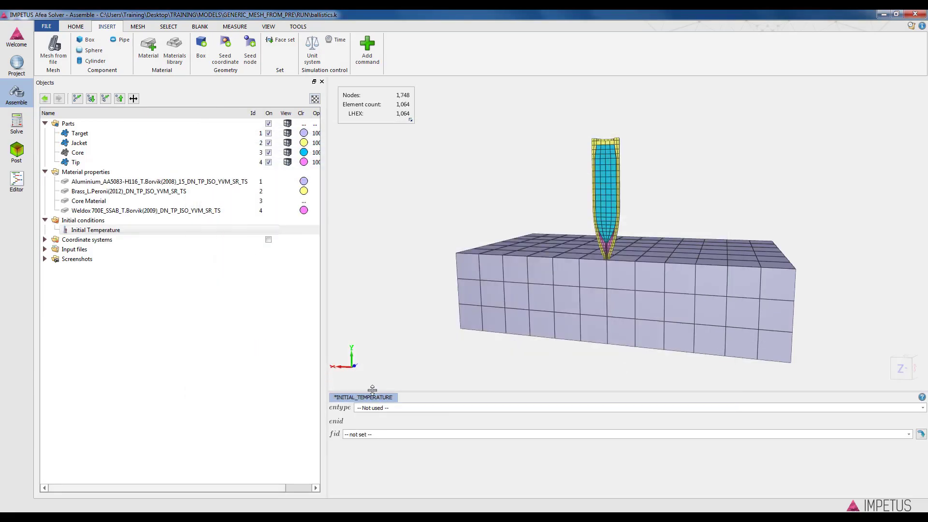
{"action": "left_click", "coordinate": [408, 408]}
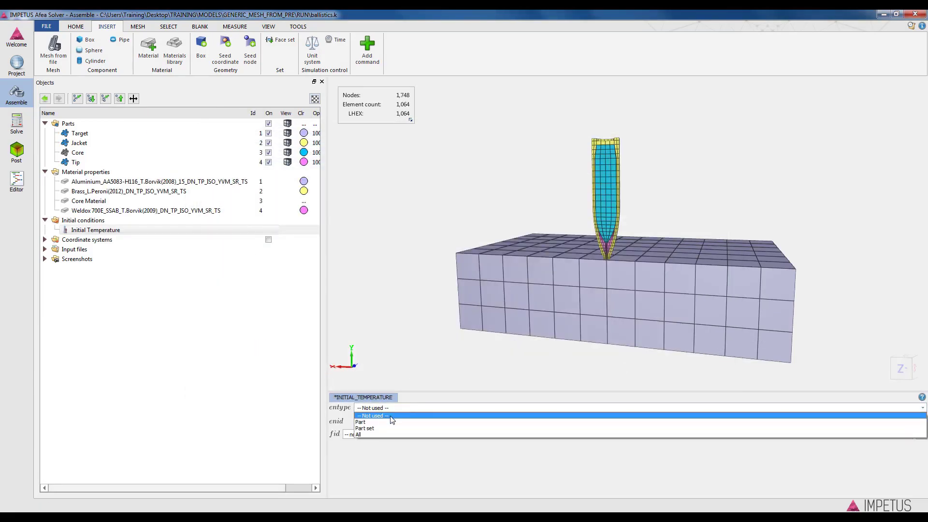
{"action": "left_click", "coordinate": [360, 434]}
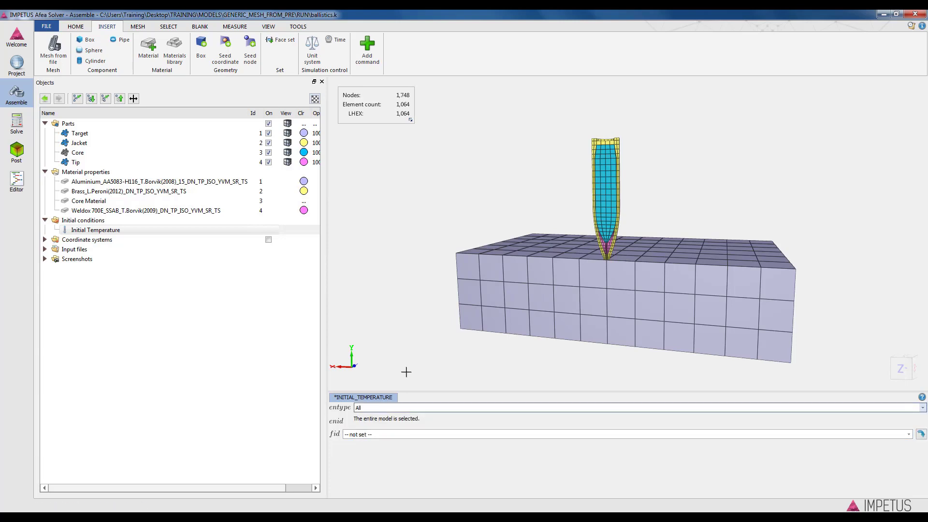
- Create a function for the initial temperature with the constant expression 293
{"action": "left_click", "coordinate": [376, 435]}
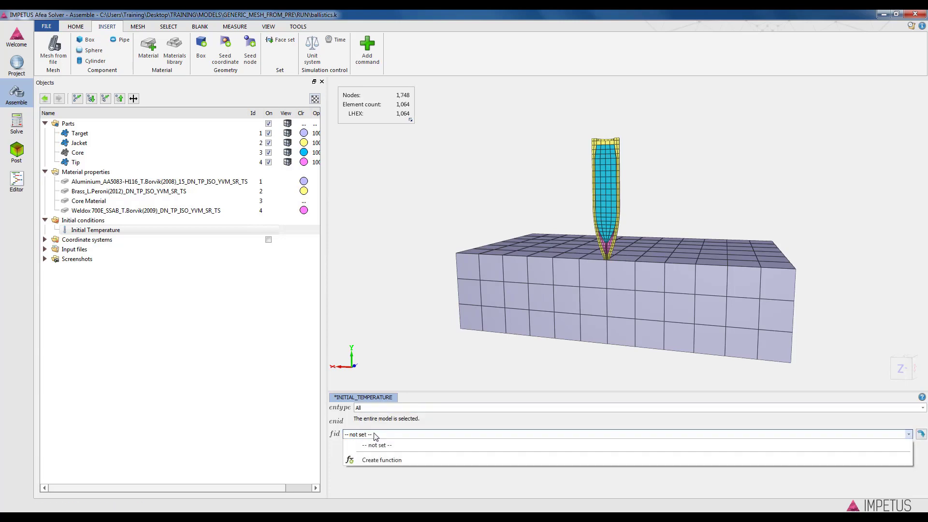
{"action": "left_click", "coordinate": [372, 462]}
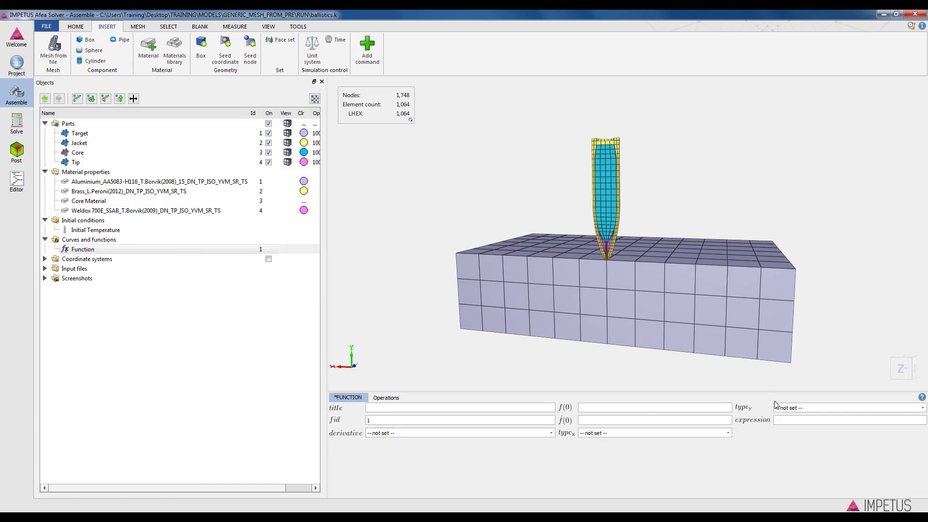
{"action": "left_click", "coordinate": [784, 420]}
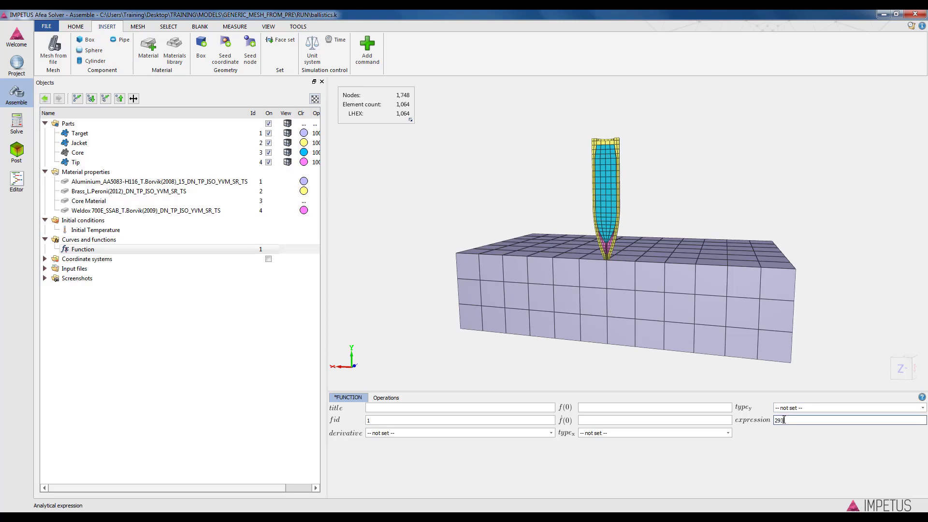
{"action": "type", "text": "293"}
{"action": "left_click", "coordinate": [395, 332]}
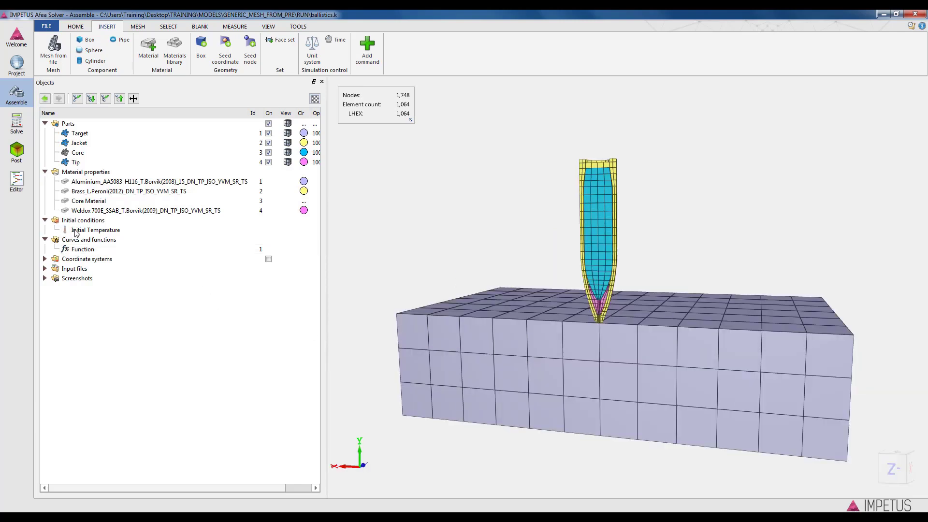
- Check the initial temperature's linked function and its expression, and save the model file
{"action": "left_click", "coordinate": [76, 232]}
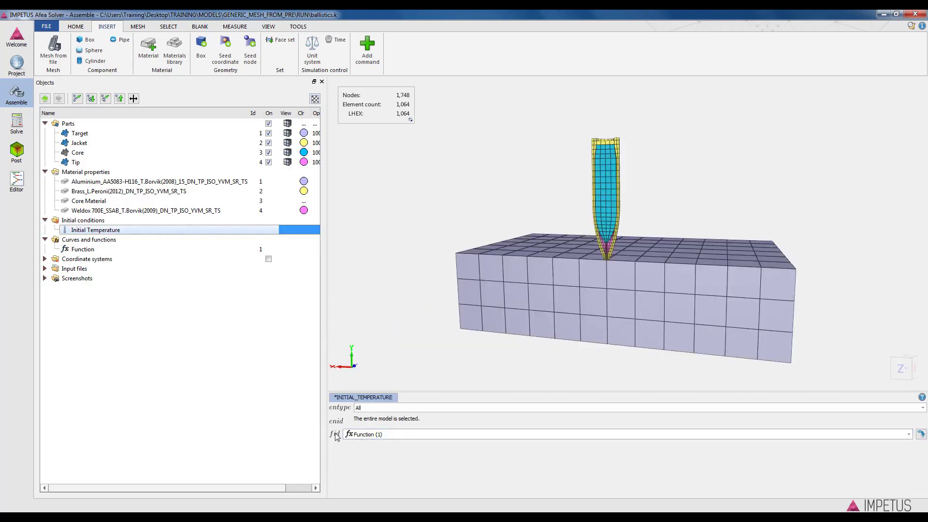
{"action": "left_click", "coordinate": [83, 250]}
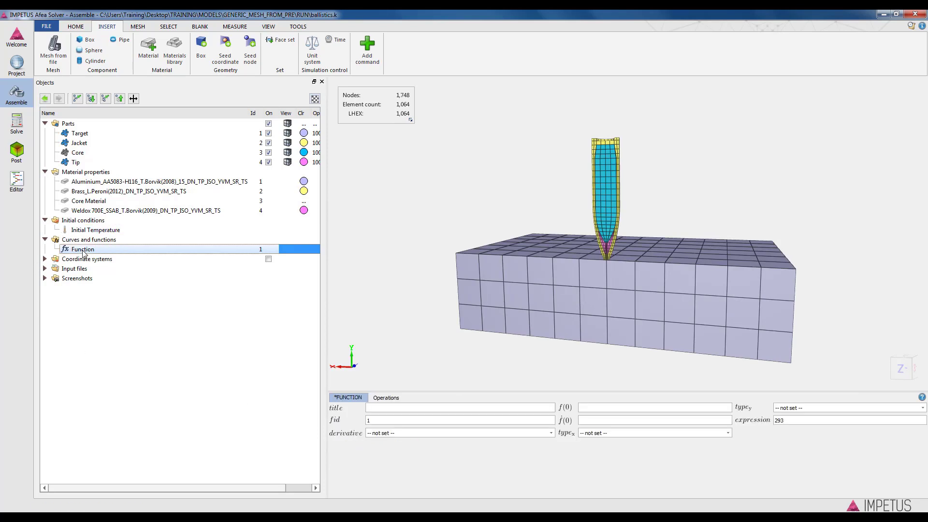
{"action": "left_click", "coordinate": [45, 30]}
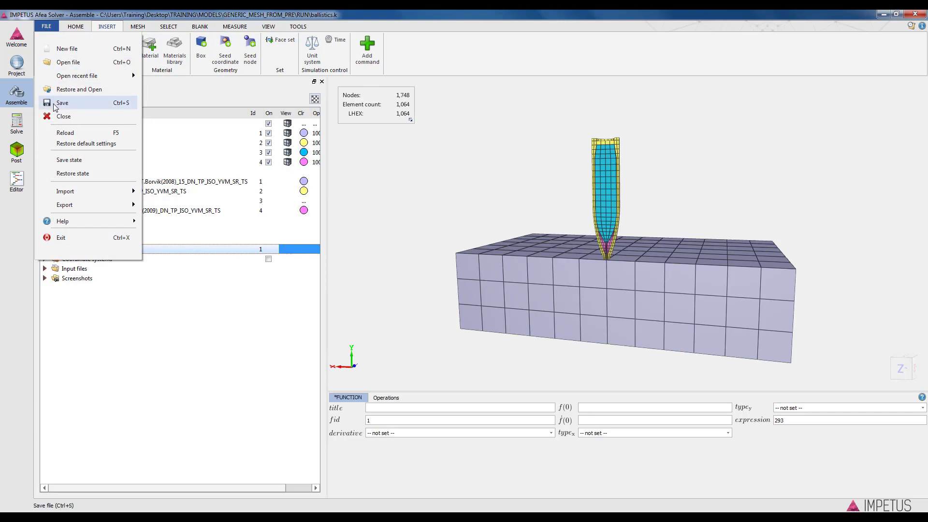
{"action": "left_click", "coordinate": [57, 103]}
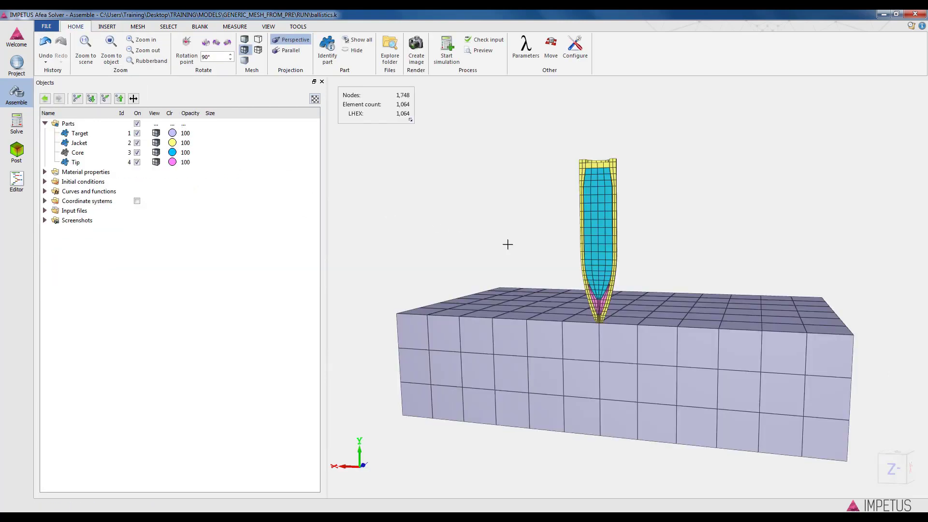
- Specify SI as the model's unit system
{"action": "left_click_drag", "start_coordinate": [514, 249], "coordinate": [514, 247]}
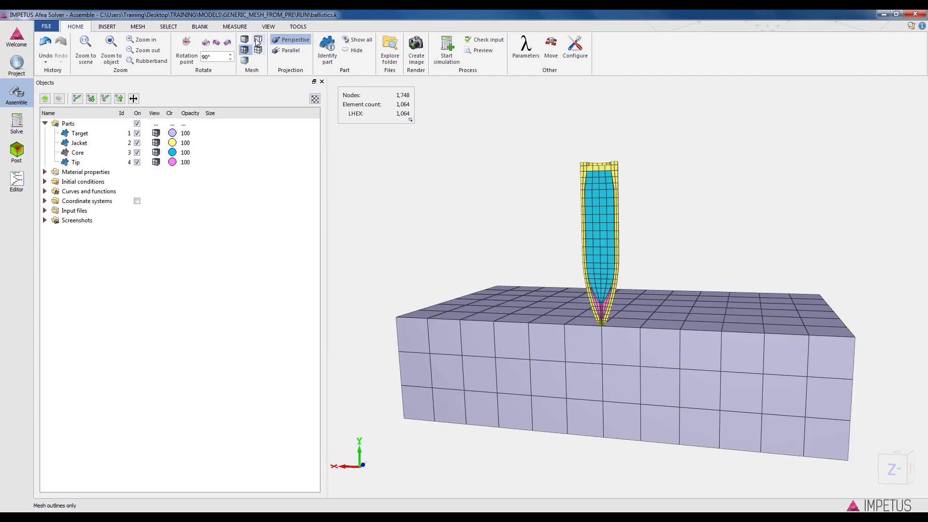
{"action": "left_click", "coordinate": [106, 27]}
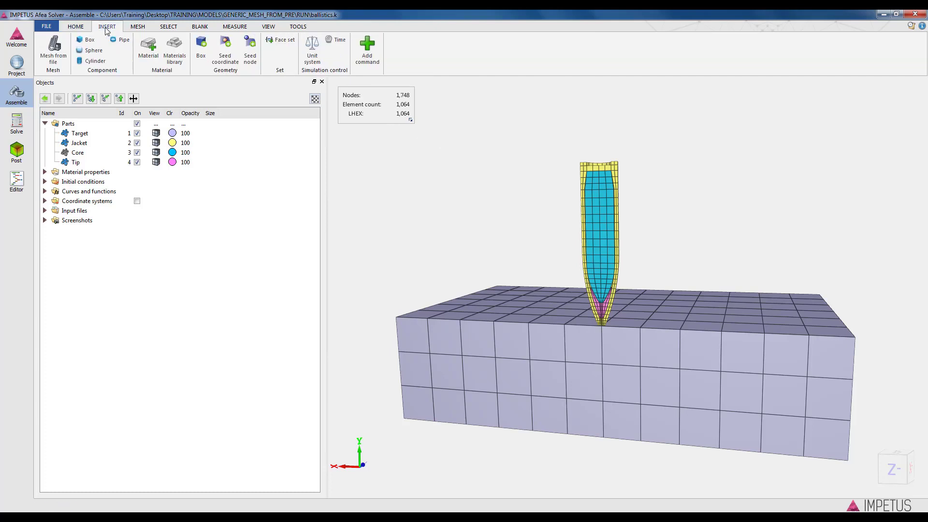
{"action": "left_click", "coordinate": [313, 56]}
{"action": "left_click", "coordinate": [415, 236]}
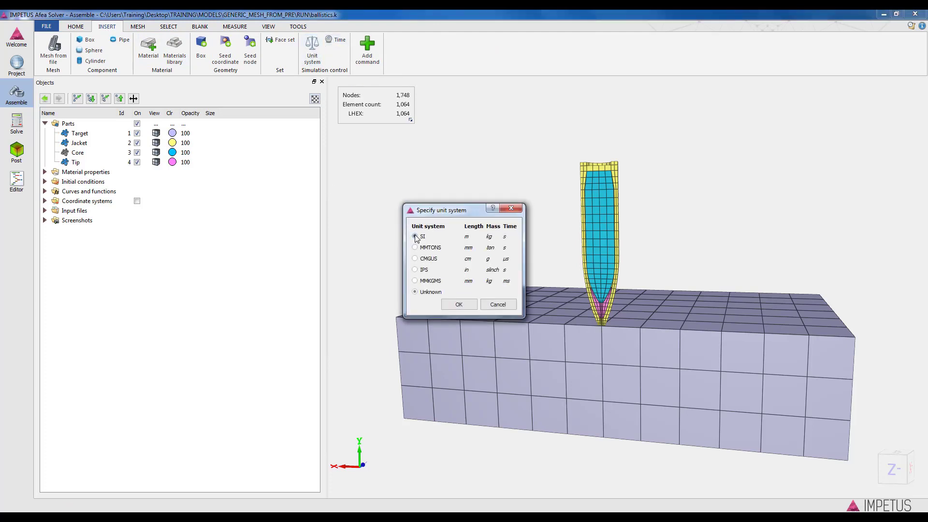
{"action": "left_click", "coordinate": [458, 304]}
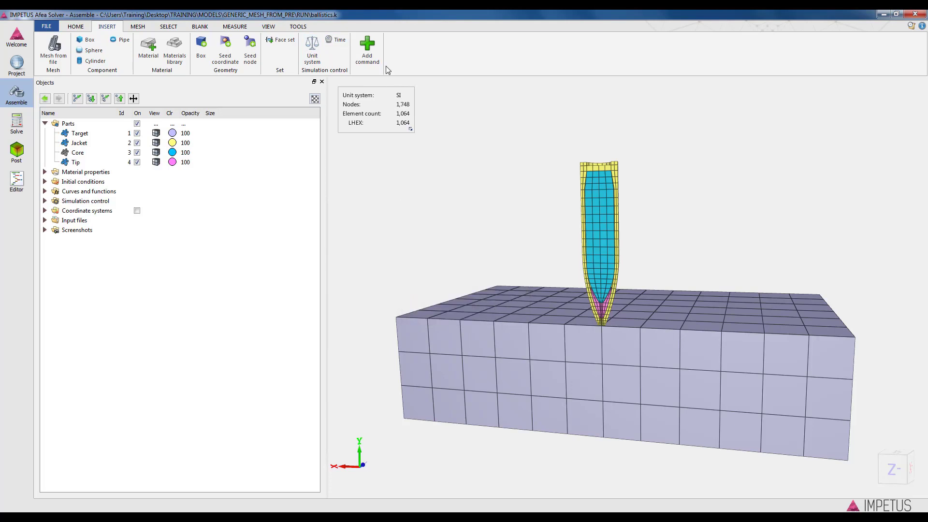
- Add a TIME command with a termination time of 1e-4 to the simulation control
{"action": "left_click", "coordinate": [337, 39]}
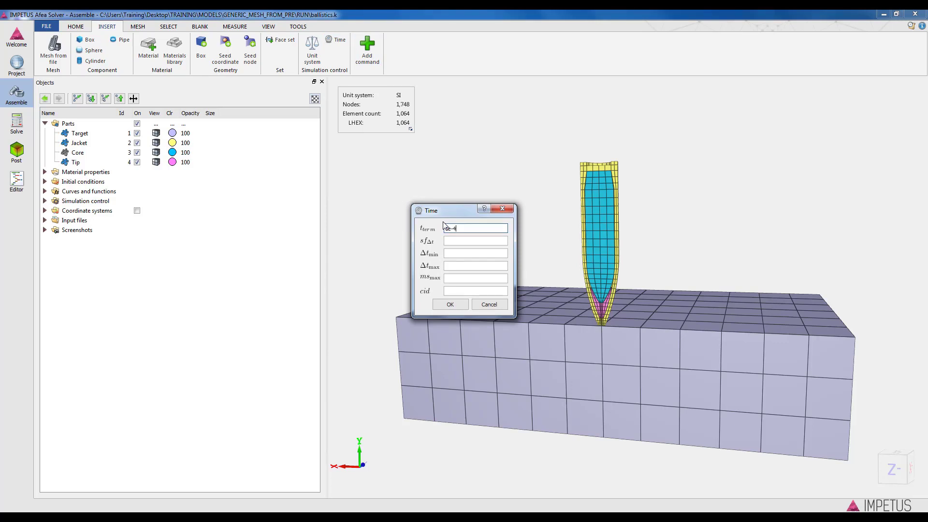
{"action": "left_click", "coordinate": [449, 305]}
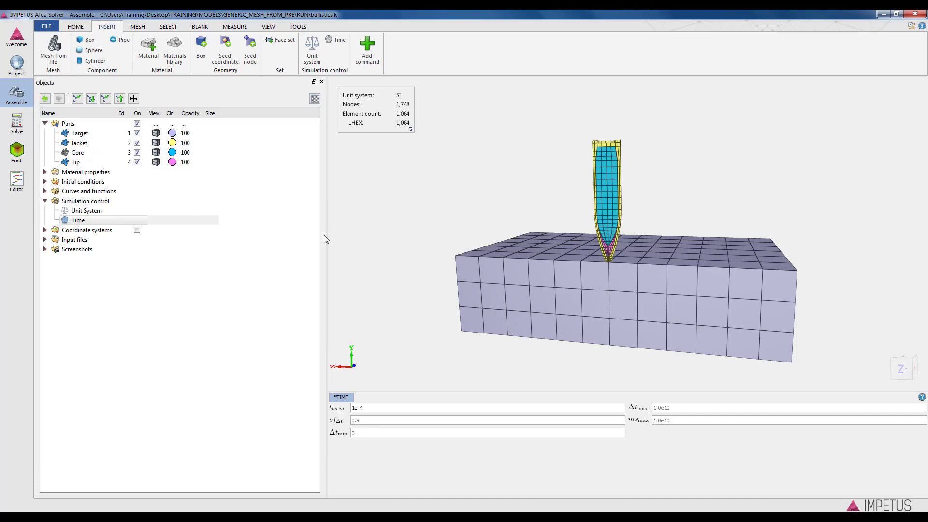
{"action": "left_click_drag", "start_coordinate": [327, 235], "coordinate": [252, 238]}
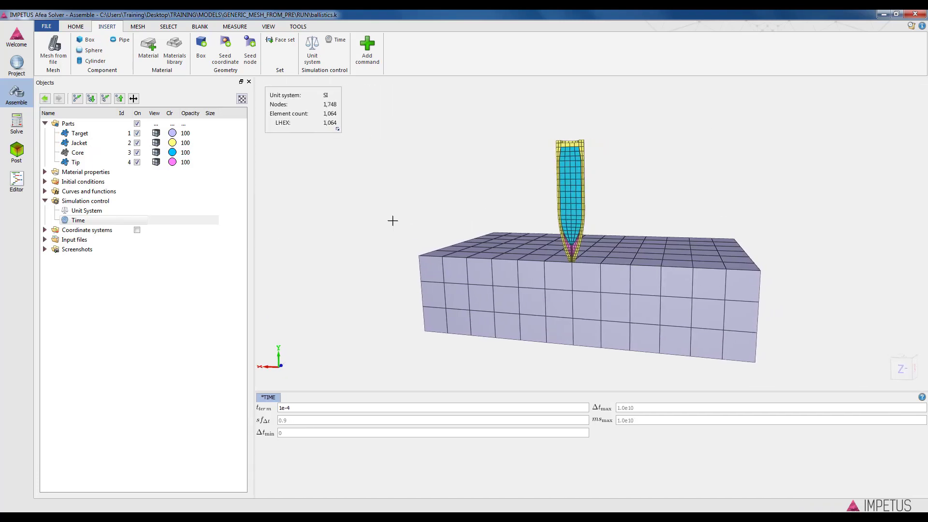
{"action": "left_click", "coordinate": [357, 217]}
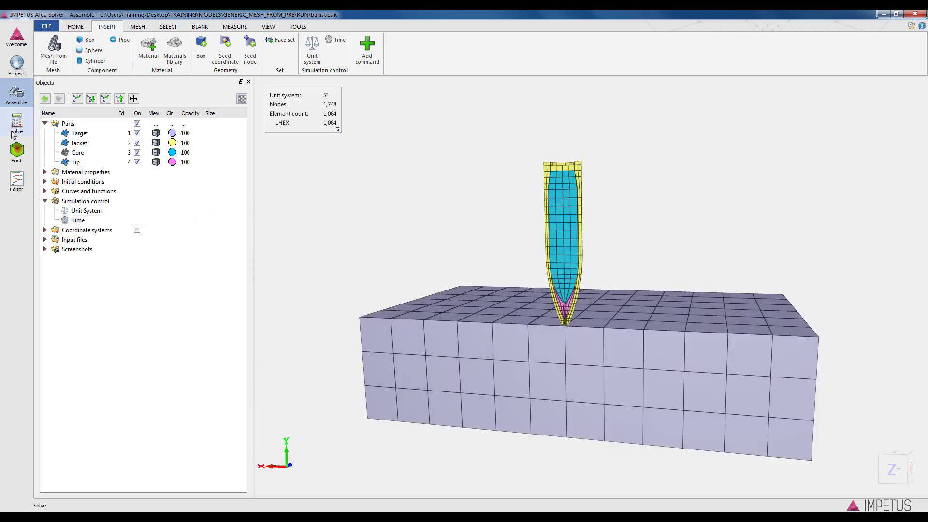
- Save the changes to ballistics.k and review the input file in the Editor before returning to Assemble
{"action": "left_click", "coordinate": [17, 183]}
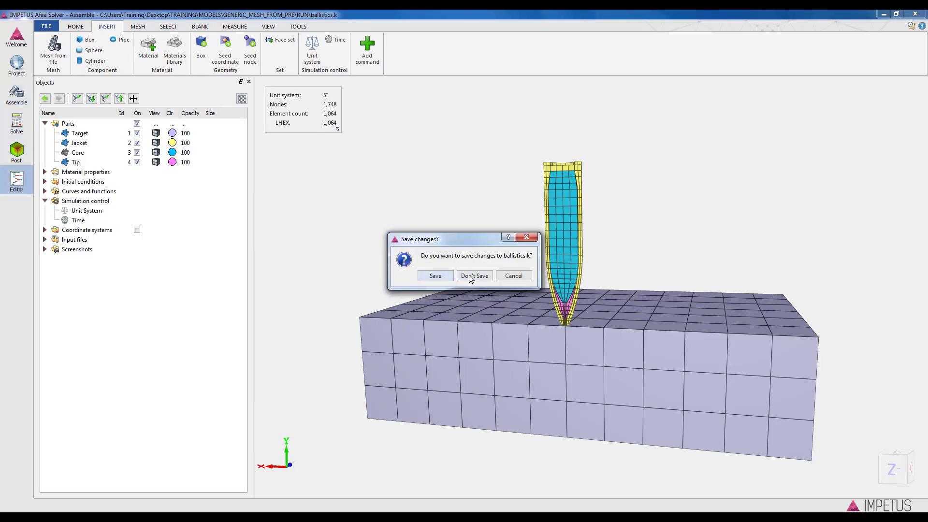
{"action": "left_click", "coordinate": [436, 277]}
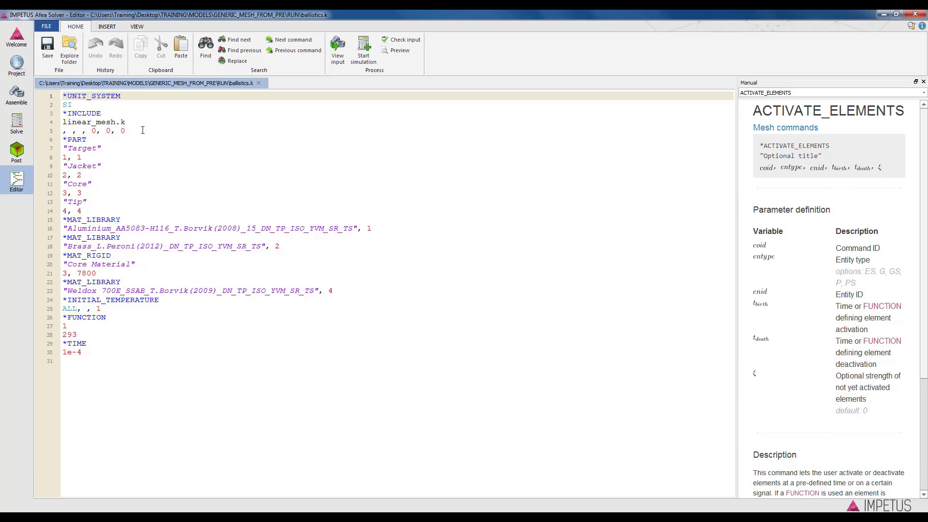
{"action": "left_click", "coordinate": [15, 101]}
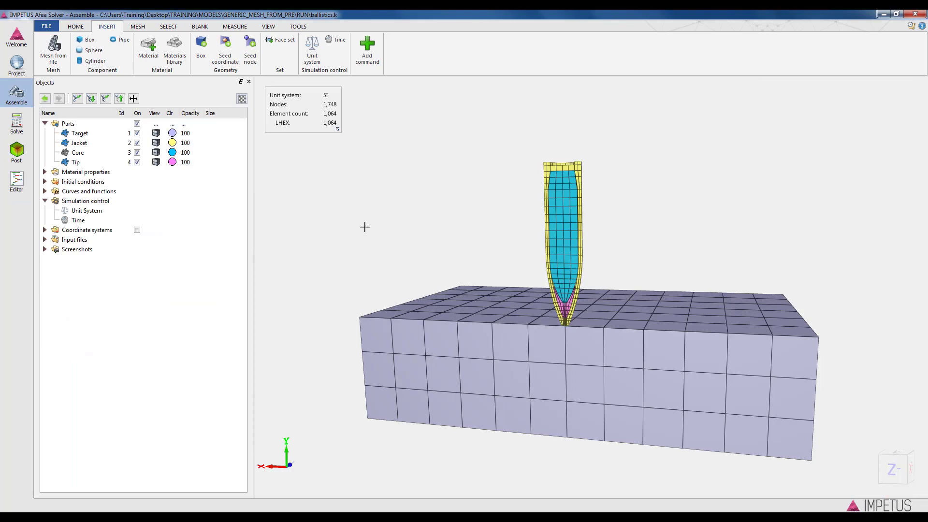
- Add a CHANGE_P-ORDER command from the Nodes and connectivity module to the model
{"action": "mouse_move", "coordinate": [561, 362]}
{"action": "middle_mouse_down"}
{"action": "mouse_move", "coordinate": [556, 372]}
{"action": "mouse_move", "coordinate": [567, 315]}
{"action": "mouse_move", "coordinate": [588, 322]}
{"action": "middle_mouse_up"}
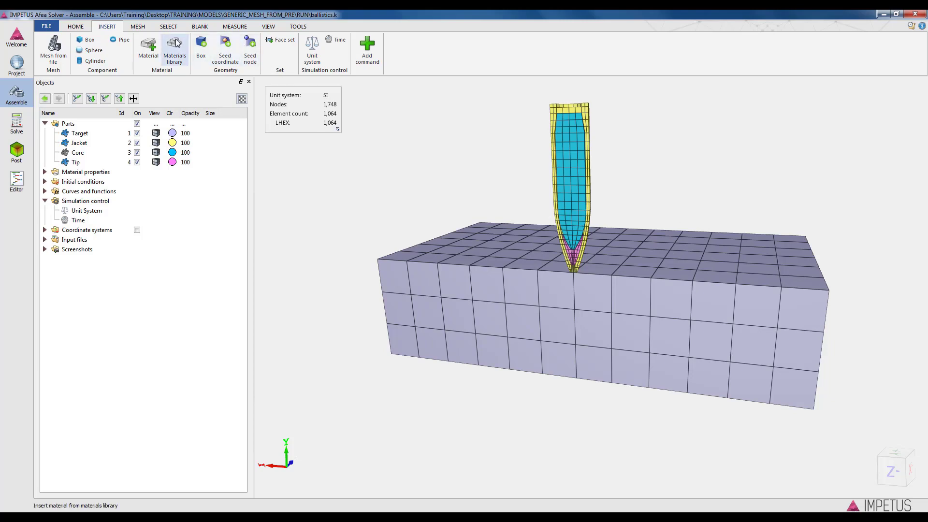
{"action": "left_click", "coordinate": [365, 57]}
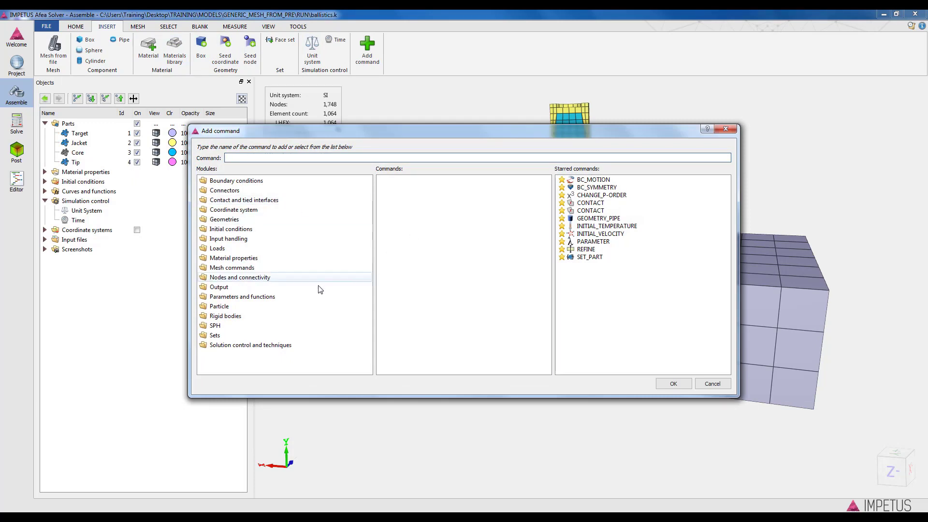
{"action": "left_click", "coordinate": [206, 278]}
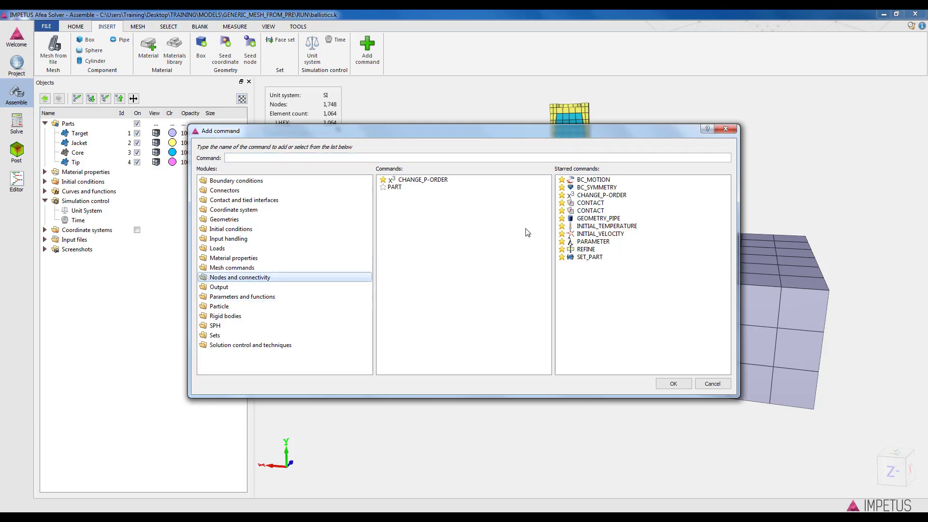
{"action": "left_click", "coordinate": [585, 197]}
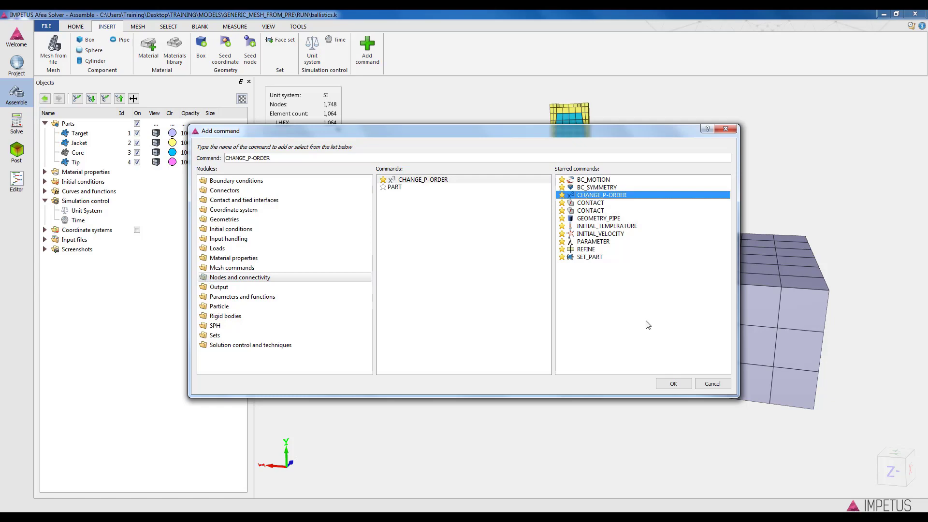
{"action": "left_click", "coordinate": [666, 384]}
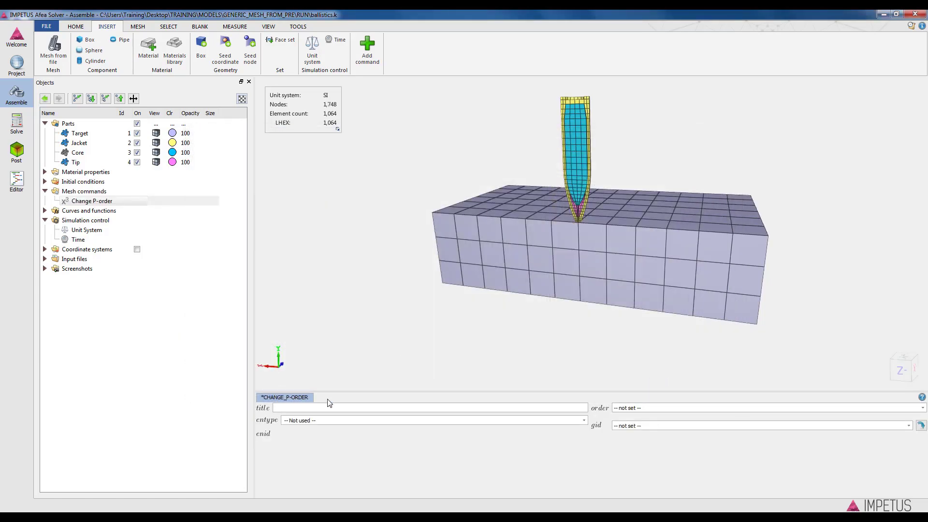
- Title the P-order command "Change all elements", with entity type All and order 3
{"action": "left_click", "coordinate": [330, 406]}
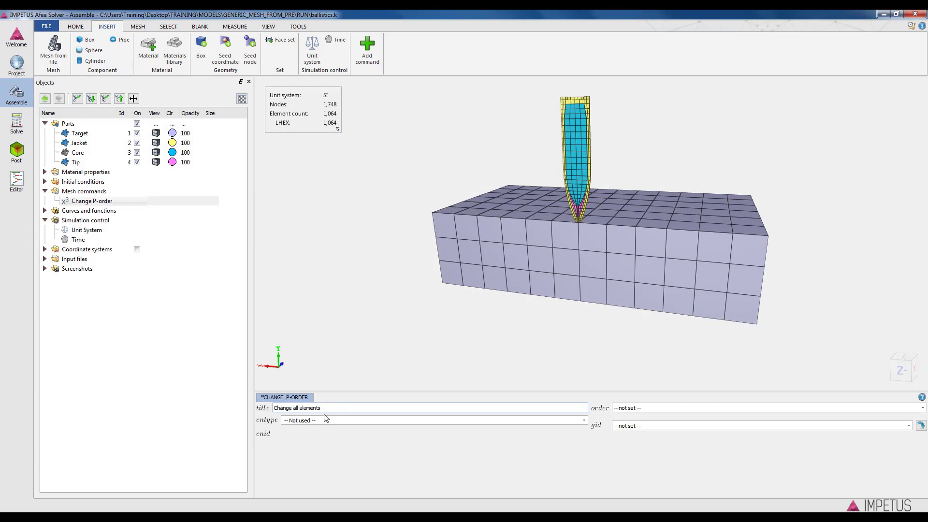
{"action": "left_click", "coordinate": [326, 419]}
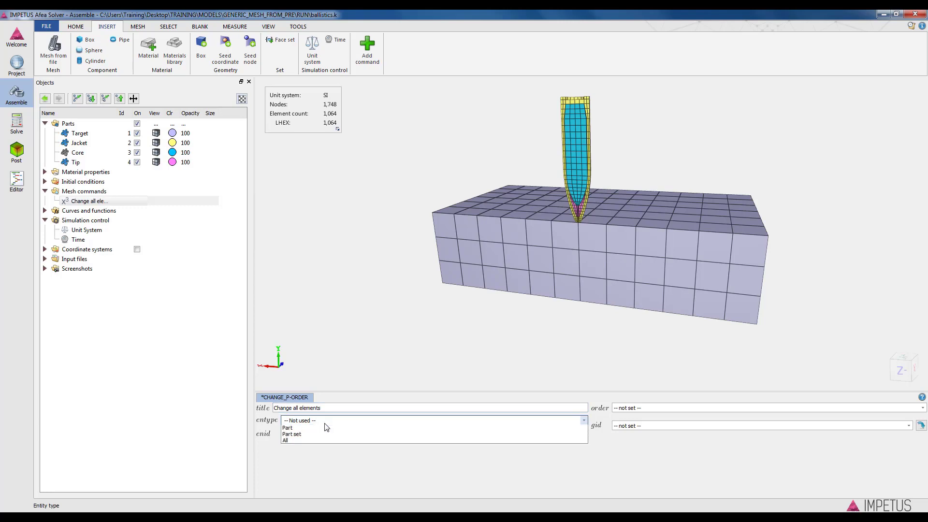
{"action": "left_click", "coordinate": [288, 447]}
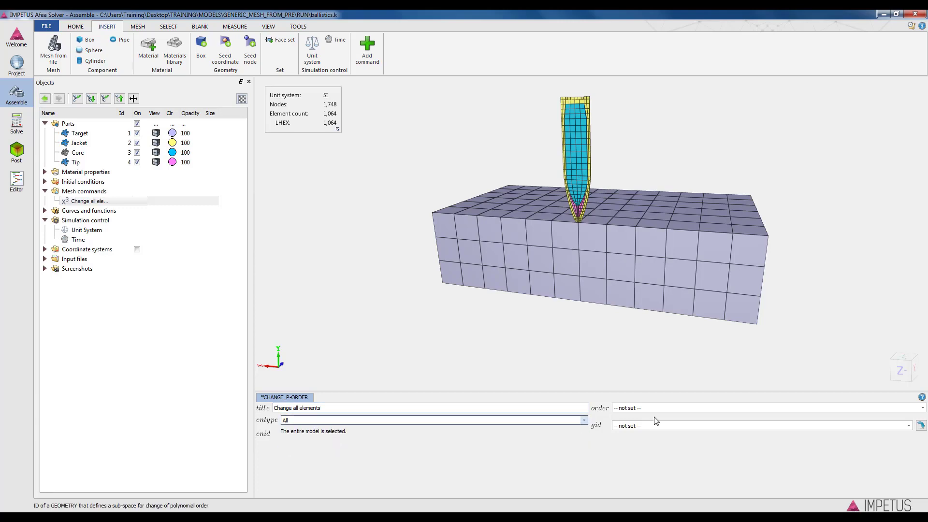
{"action": "left_click", "coordinate": [644, 409]}
{"action": "left_click", "coordinate": [630, 434]}
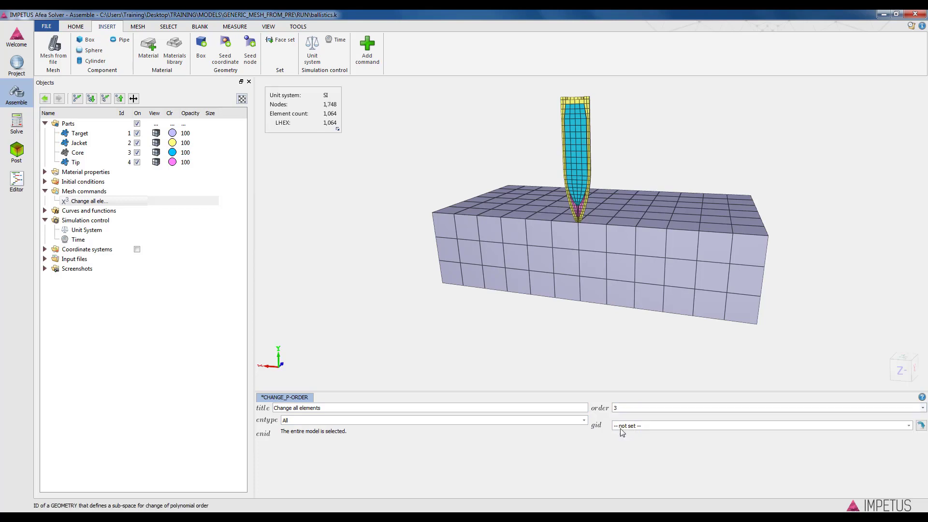
{"action": "left_click", "coordinate": [324, 322]}
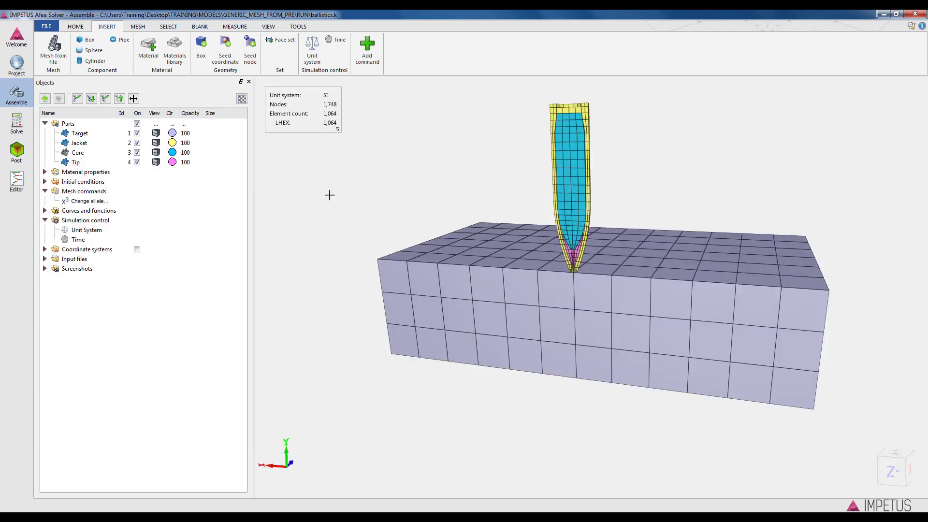
- Save the model file and run a preview with input checking, geometry output and initial state output
{"action": "left_click", "coordinate": [46, 27]}
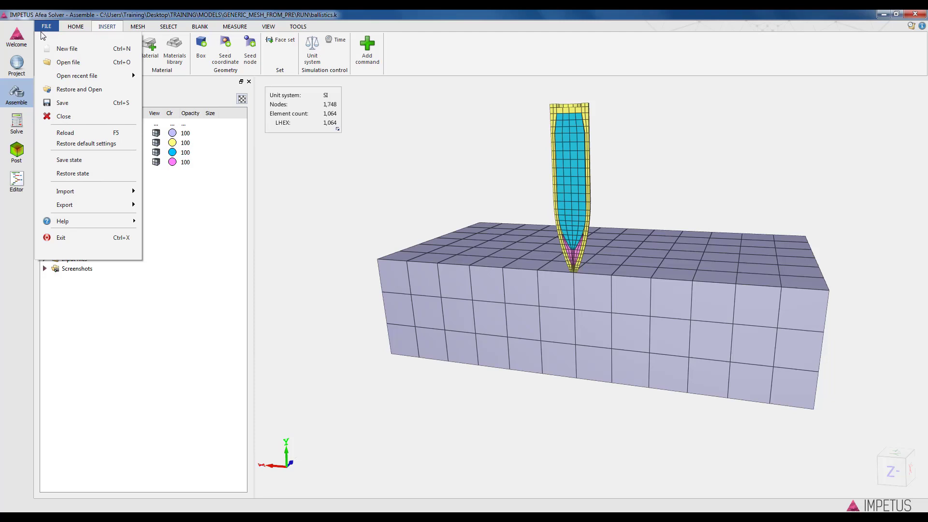
{"action": "left_click", "coordinate": [63, 102]}
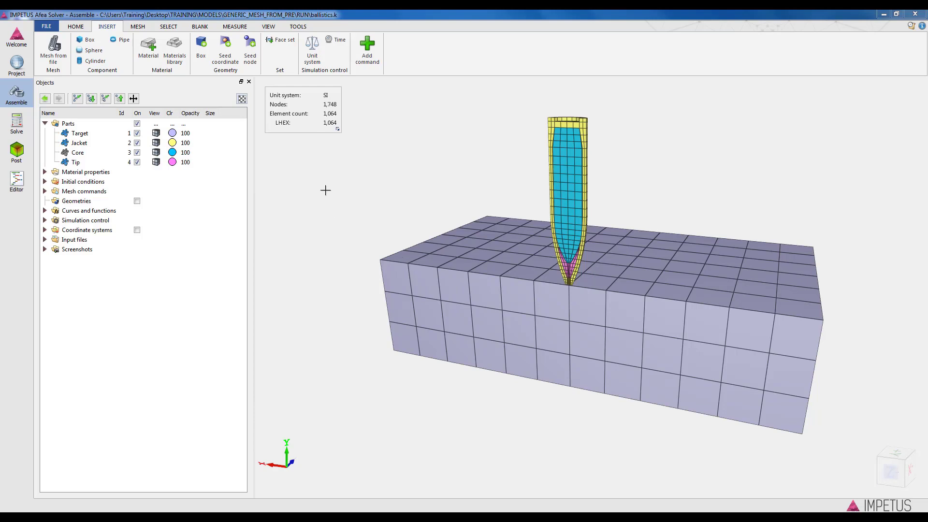
{"action": "left_click", "coordinate": [71, 28]}
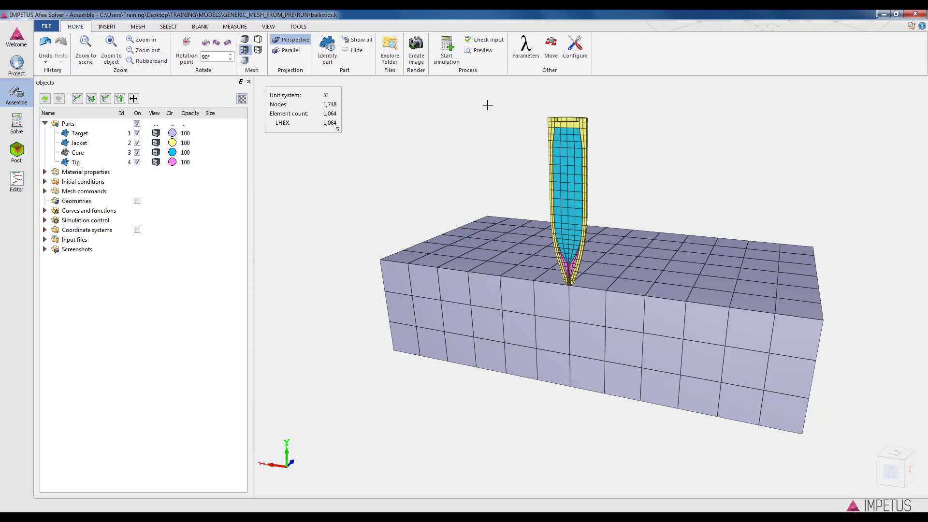
{"action": "left_click", "coordinate": [478, 51]}
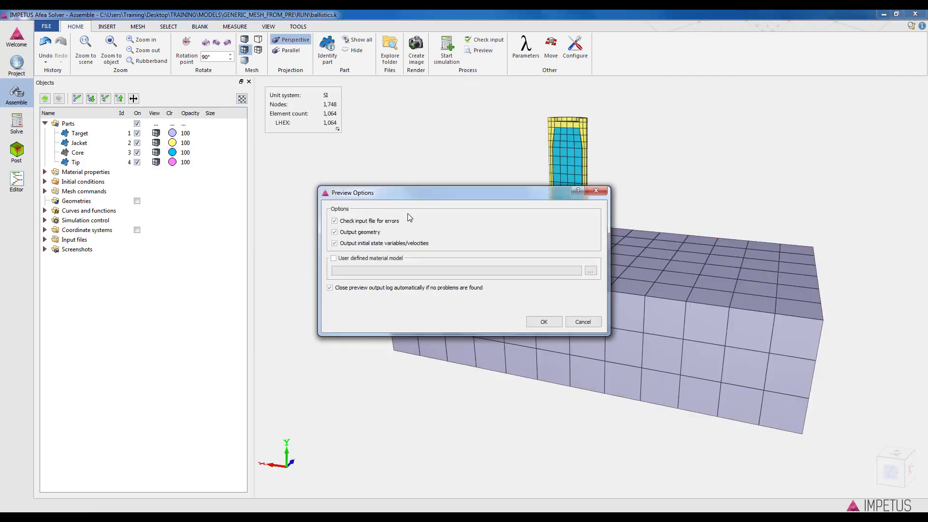
{"action": "left_click", "coordinate": [544, 323]}
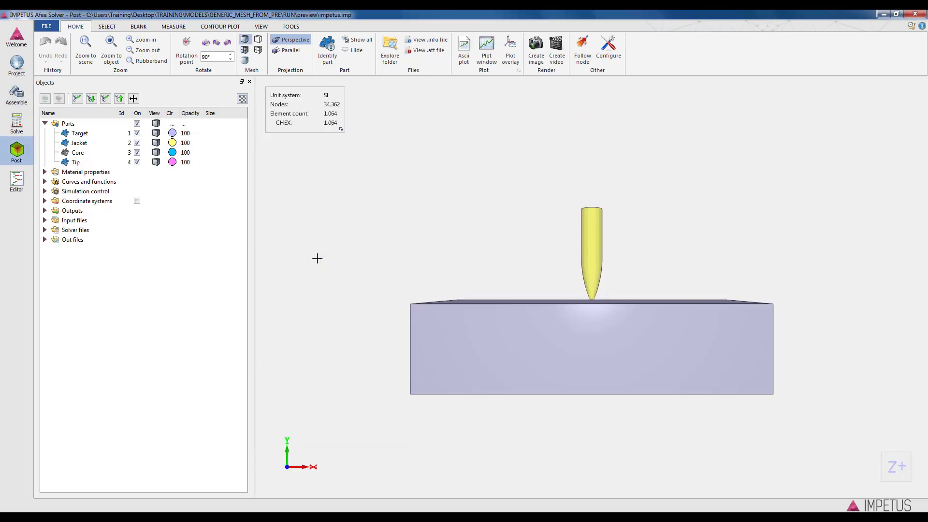
- Show the mesh on the previewed model and examine the elements of the projectile and target up close
{"action": "left_click_drag", "start_coordinate": [598, 335], "coordinate": [745, 286]}
{"action": "left_click", "coordinate": [244, 50]}
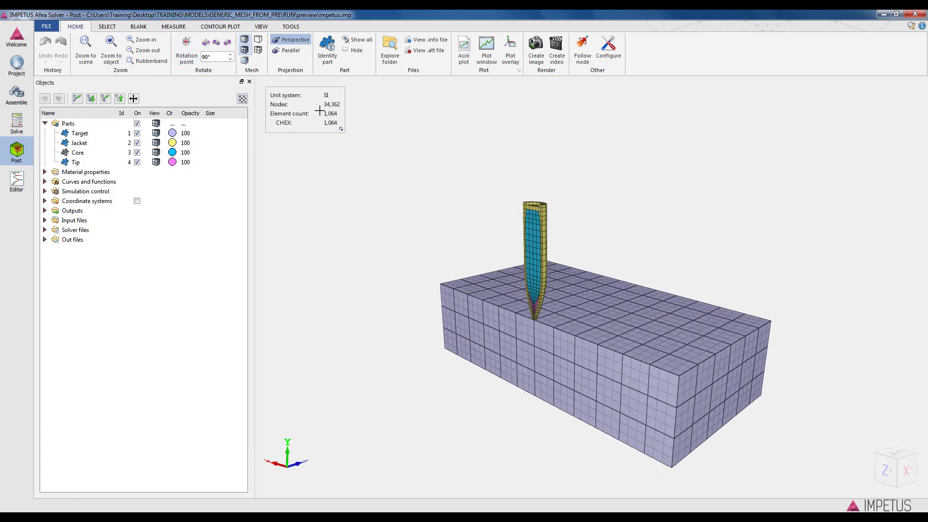
{"action": "left_click_drag", "start_coordinate": [678, 328], "coordinate": [721, 309]}
{"action": "scroll", "coordinate": [589, 323], "scroll_direction": "up", "scroll_amount": 3}
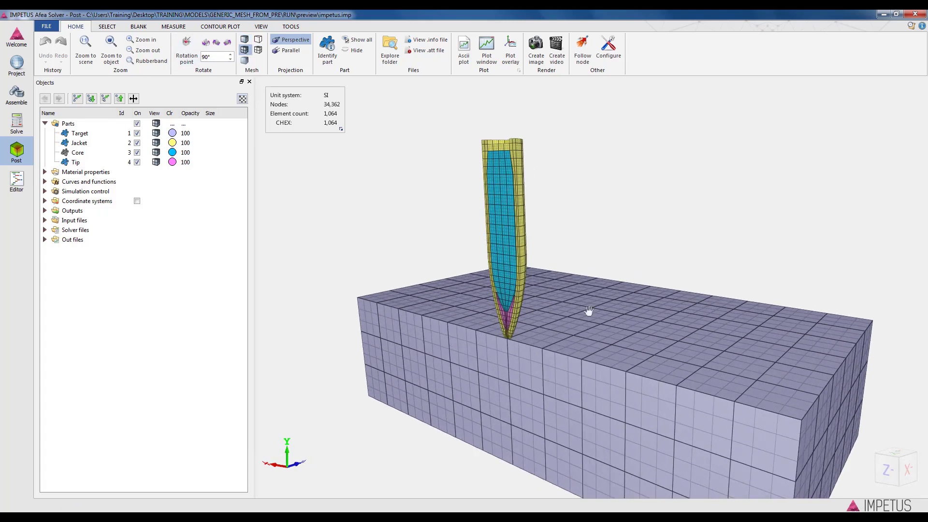
{"action": "middle_click_drag", "start_coordinate": [589, 310], "coordinate": [606, 250]}
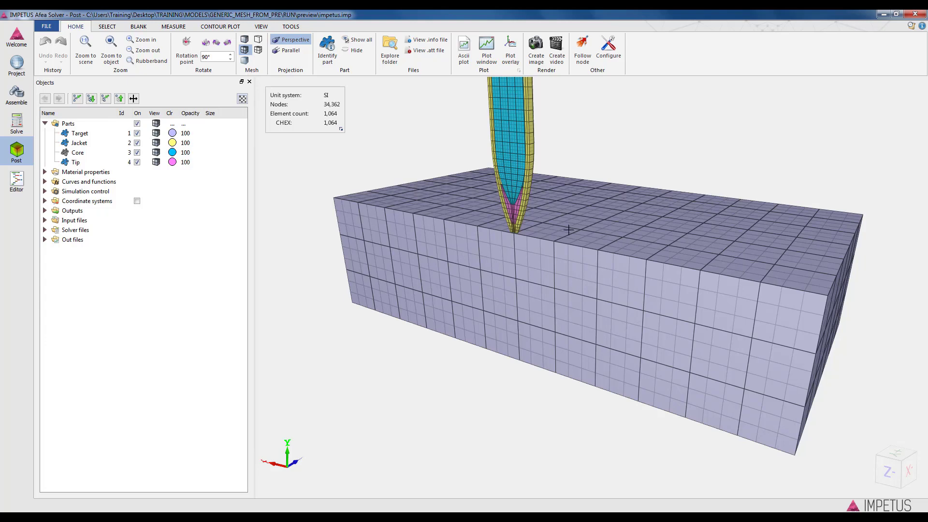
{"action": "scroll", "coordinate": [514, 241], "scroll_direction": "up", "scroll_amount": 5}
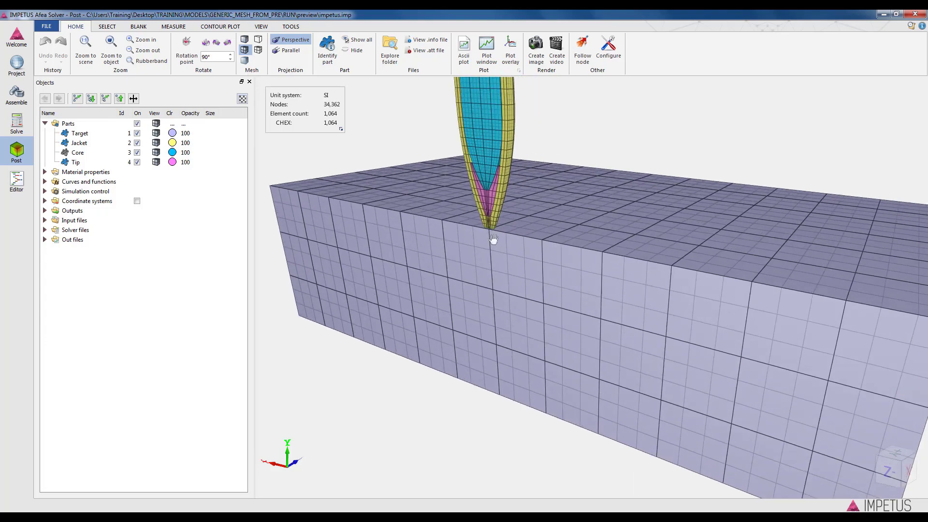
{"action": "scroll", "coordinate": [496, 269], "scroll_direction": "down", "scroll_amount": 8}
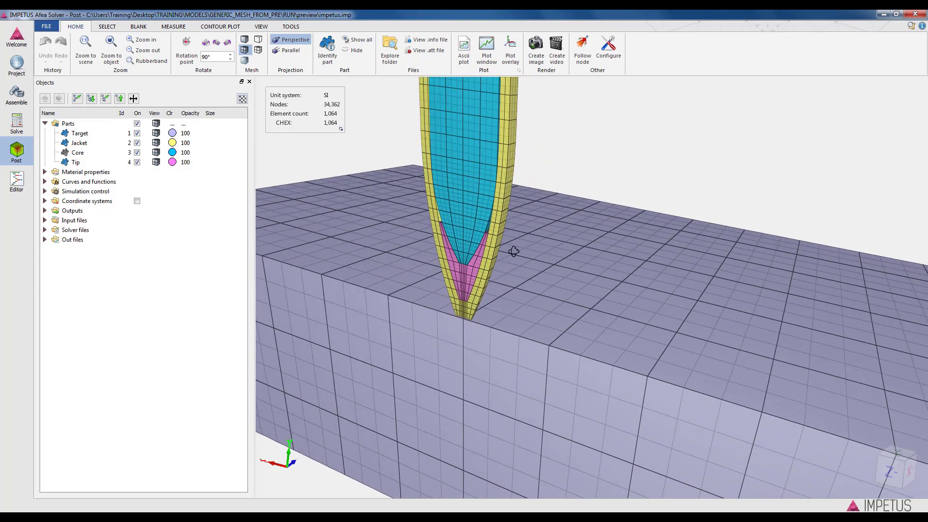
{"action": "middle_click_drag", "start_coordinate": [667, 226], "coordinate": [648, 220]}
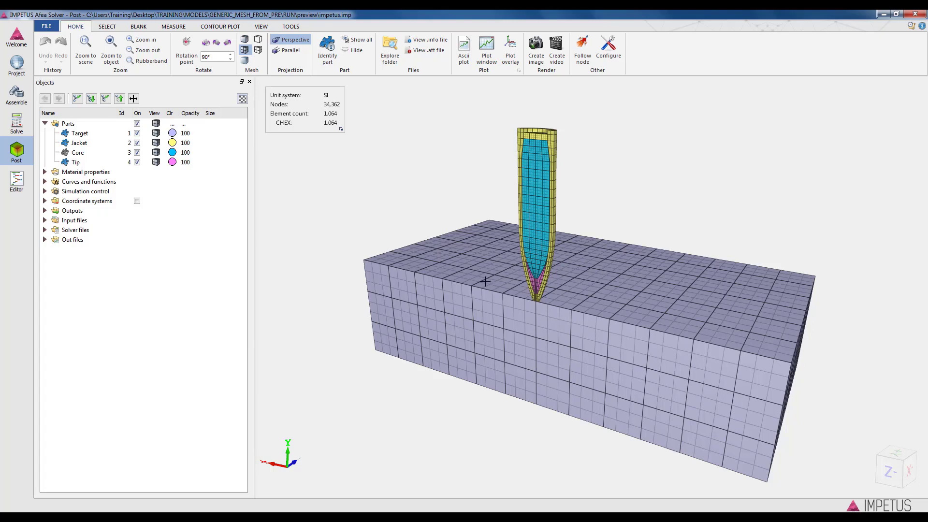
- Add a GEOMETRY_PIPE command from the Geometries module to the assembled model and title it "Refinement"
{"action": "left_click", "coordinate": [15, 101]}
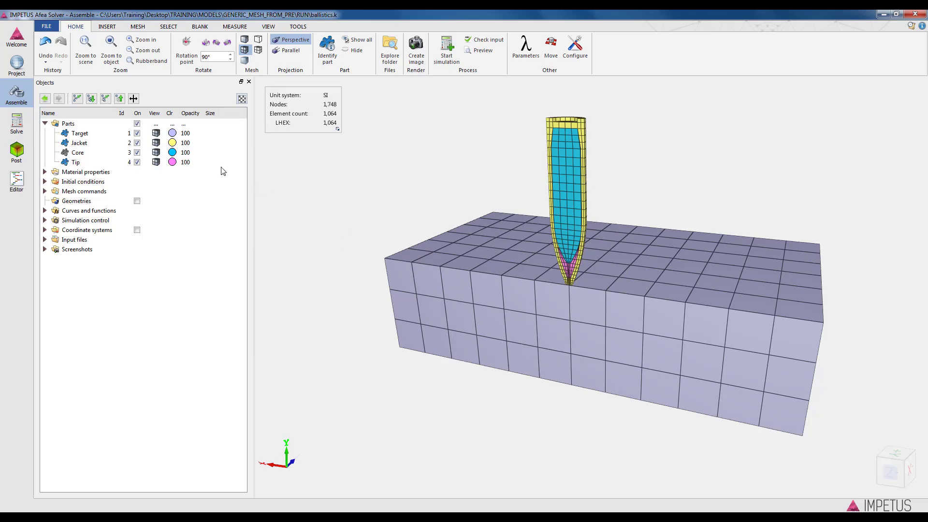
{"action": "left_click", "coordinate": [105, 27]}
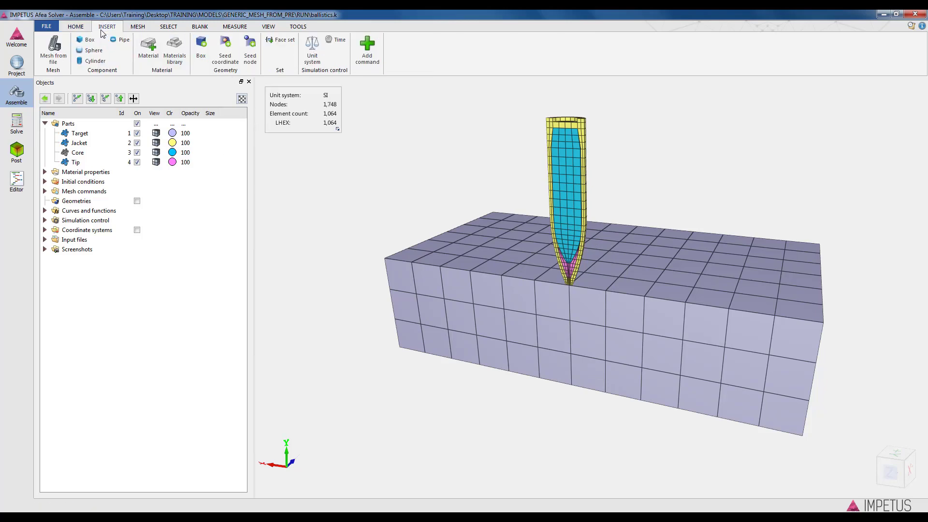
{"action": "left_click", "coordinate": [370, 57]}
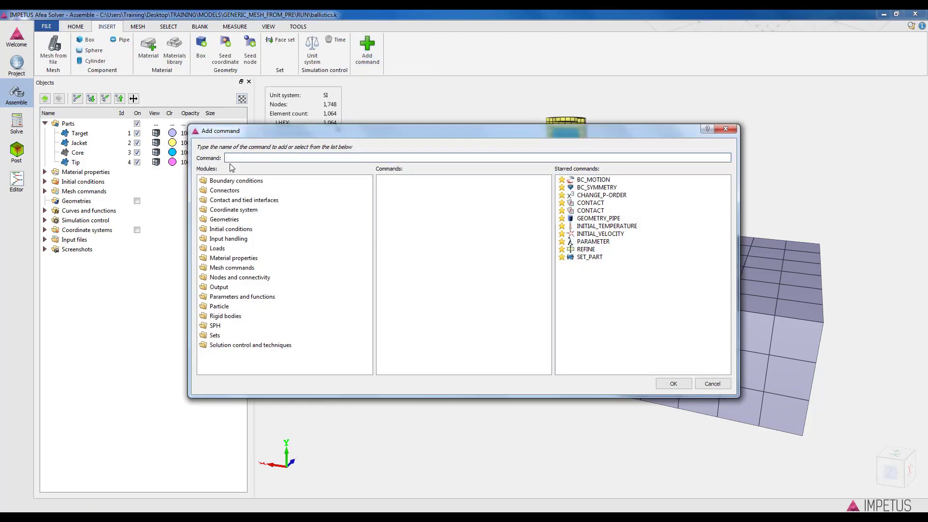
{"action": "left_click", "coordinate": [204, 222]}
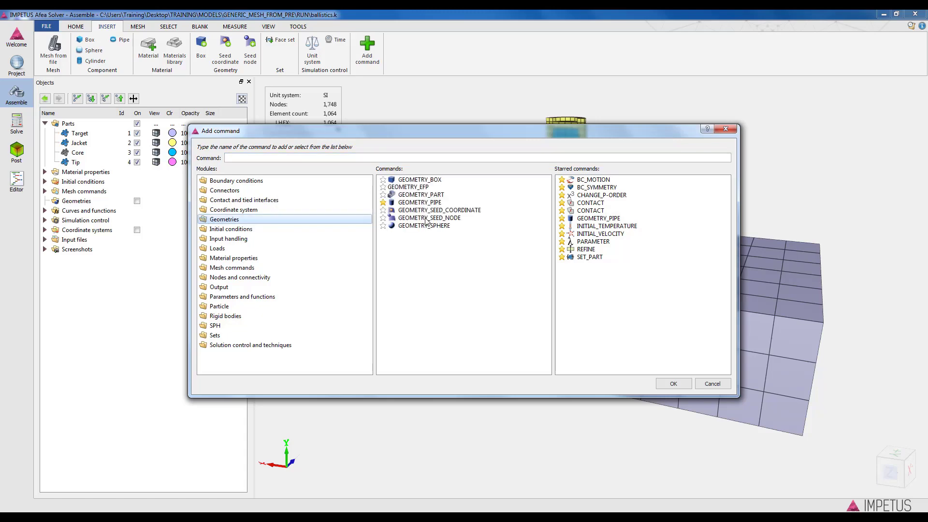
{"action": "left_click", "coordinate": [420, 203]}
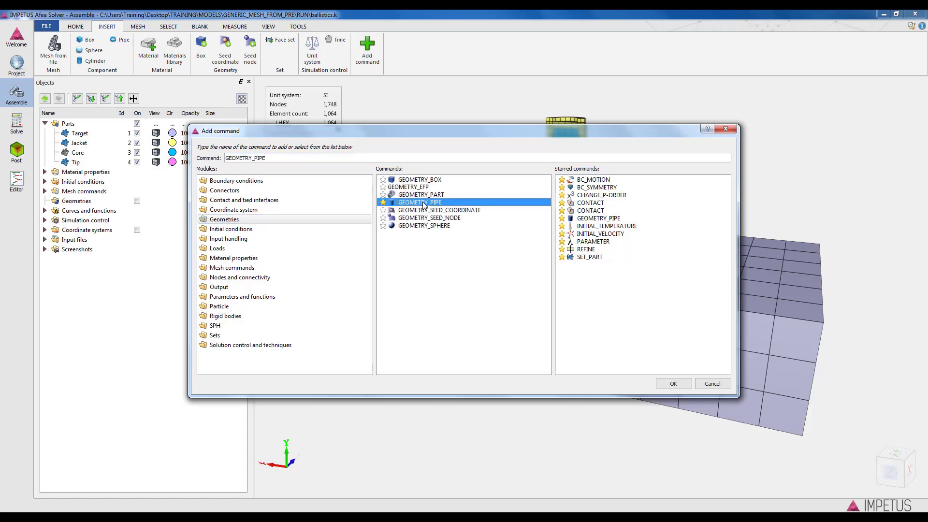
{"action": "left_click", "coordinate": [677, 384]}
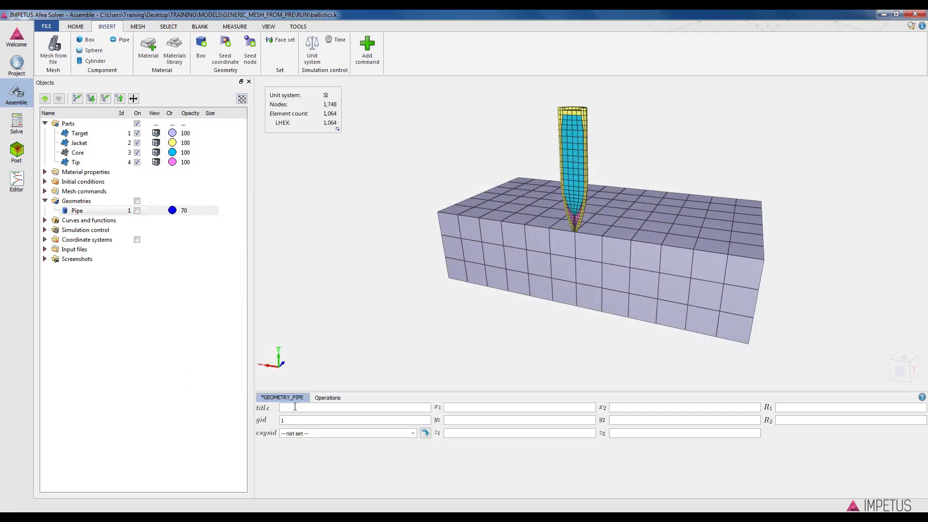
{"action": "left_click", "coordinate": [295, 406]}
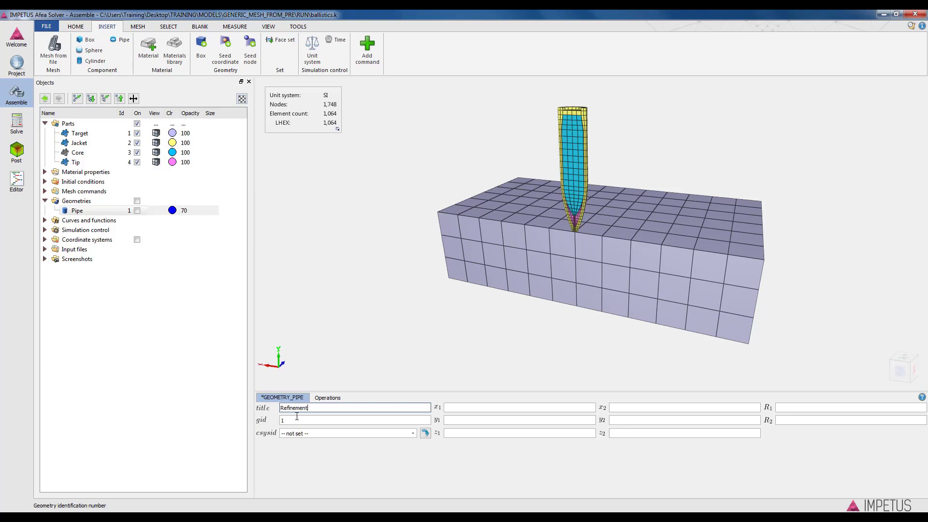
- Pick the target's top and bottom nodes beneath the projectile tip to read their coordinates, leaving node selection
{"action": "left_click", "coordinate": [470, 411]}
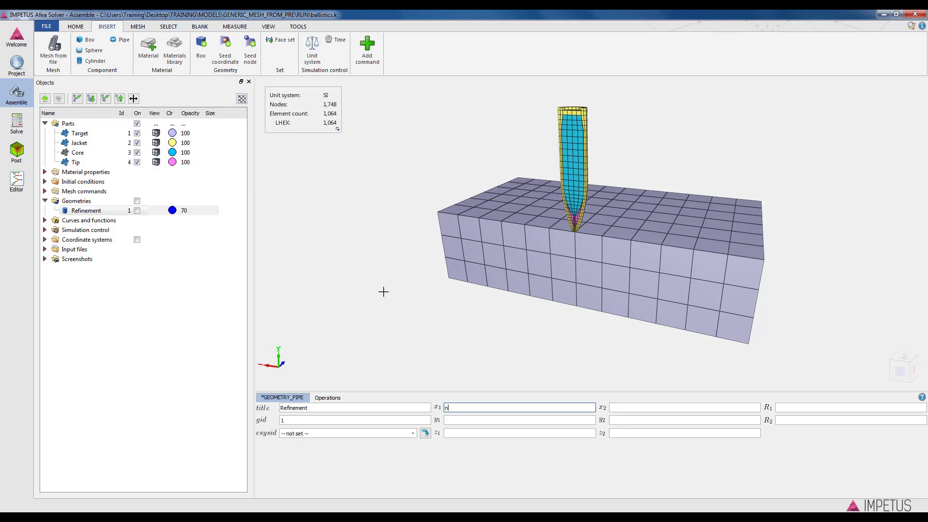
{"action": "left_click", "coordinate": [403, 273]}
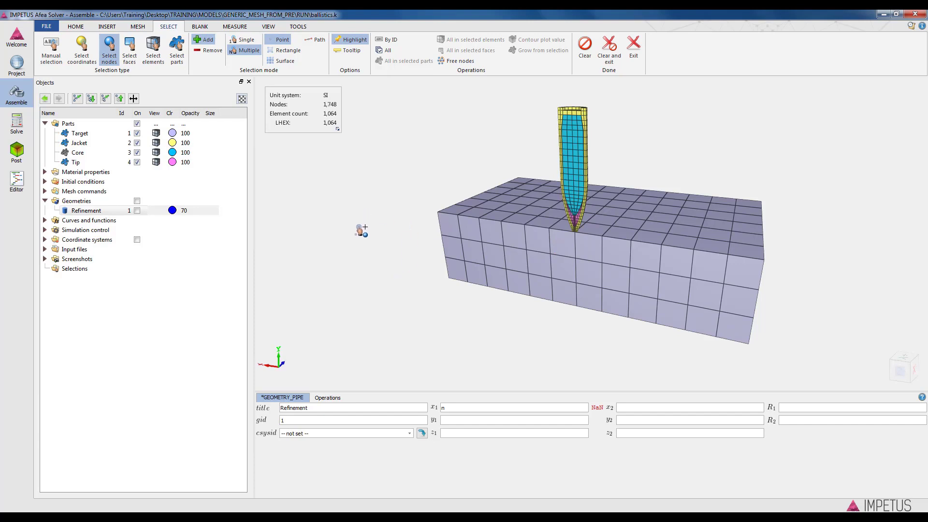
{"action": "left_click", "coordinate": [578, 236]}
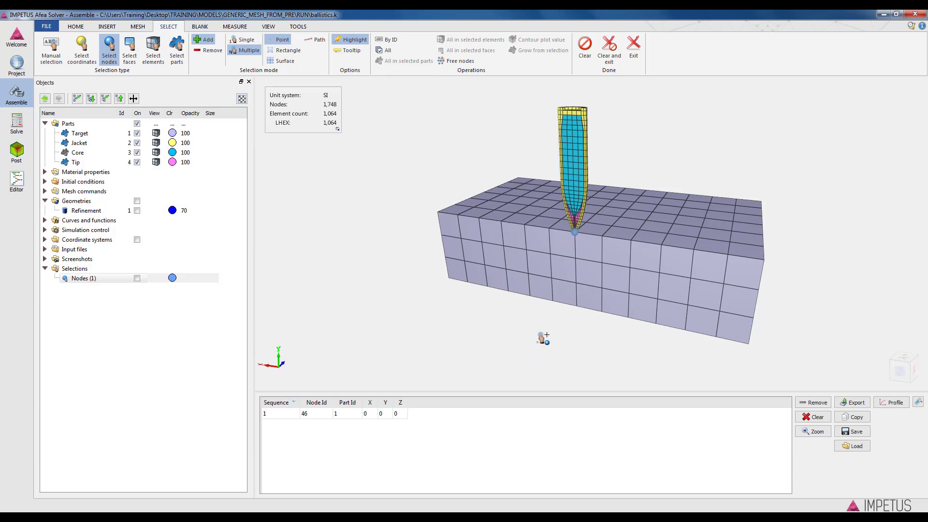
{"action": "left_click", "coordinate": [577, 304]}
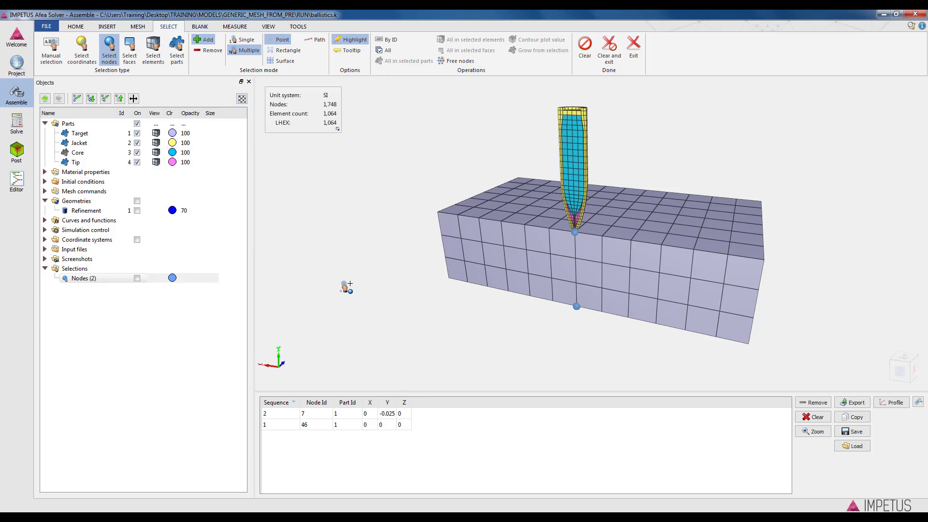
{"action": "key", "text": "Escape"}
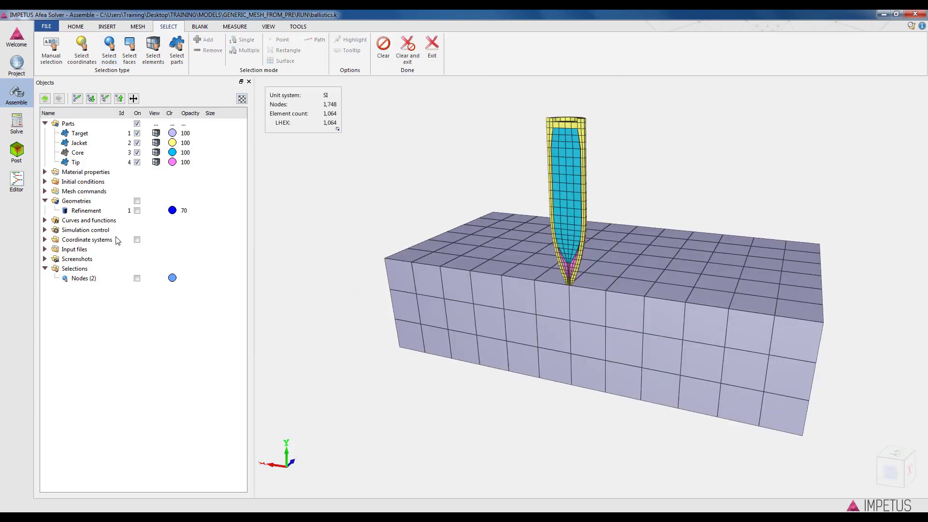
- Reopen the Refinement pipe geometry and set its first face center to x1 0, y1 0 and z1 0
{"action": "left_click", "coordinate": [81, 213]}
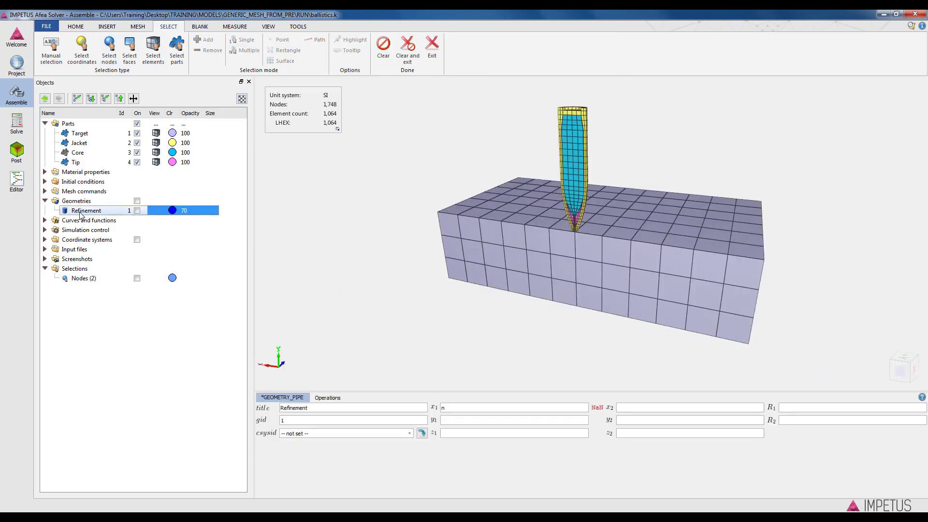
{"action": "left_click", "coordinate": [459, 409]}
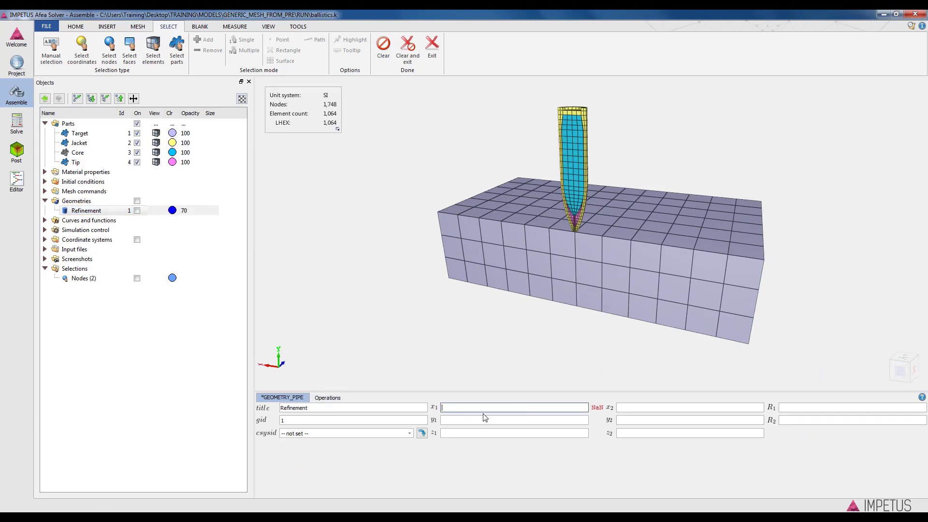
{"action": "left_click", "coordinate": [445, 420]}
{"action": "type", "text": "0"}
{"action": "key", "text": "Tab"}
{"action": "type", "text": "0"}
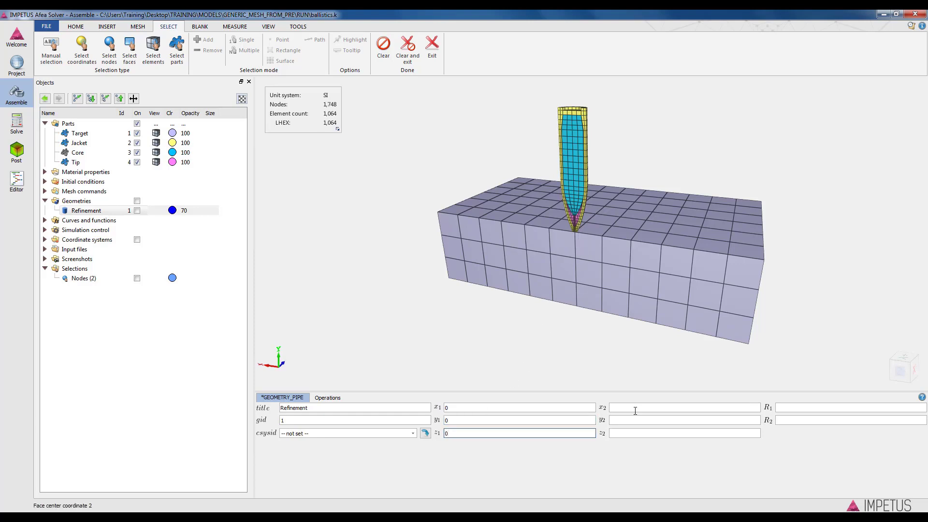
- Set the pipe's second face center to 0, -0.026, 0 and change the first face center's y1 to 0.01
{"action": "left_click", "coordinate": [634, 408]}
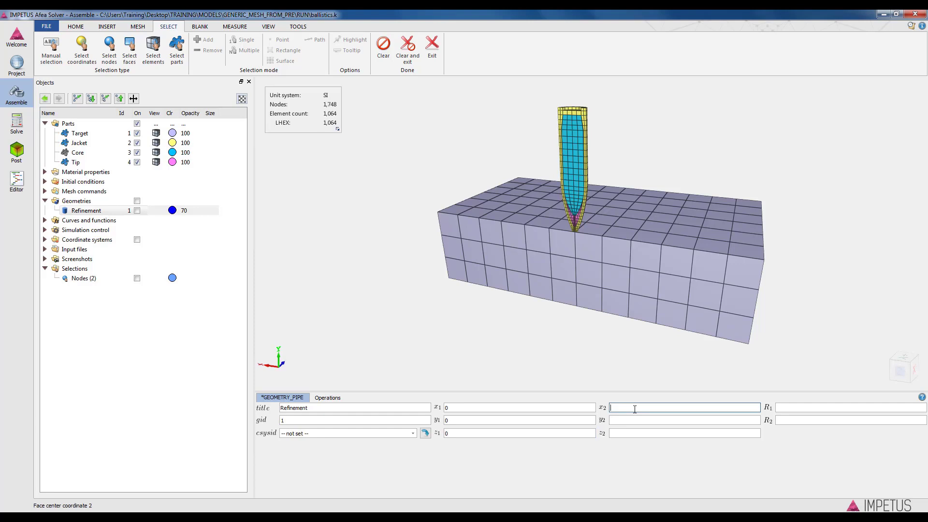
{"action": "left_click", "coordinate": [627, 420]}
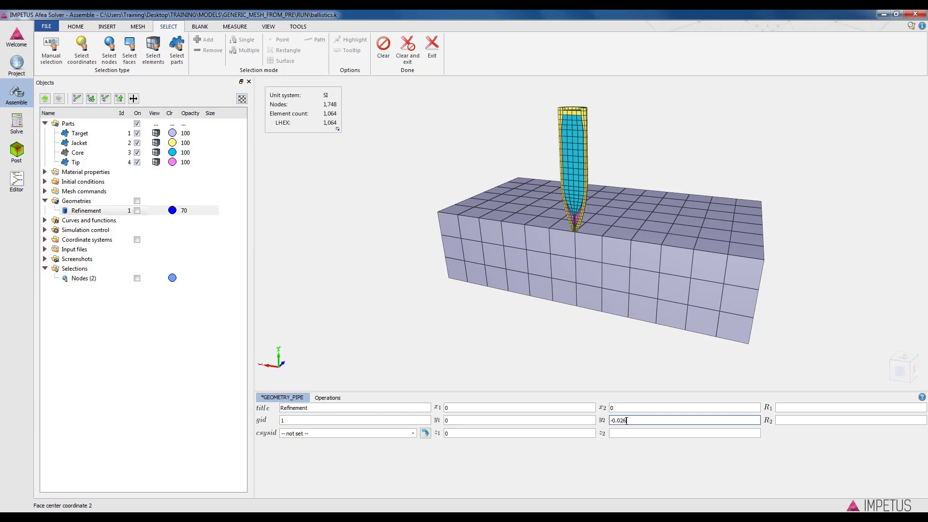
{"action": "left_click", "coordinate": [459, 419]}
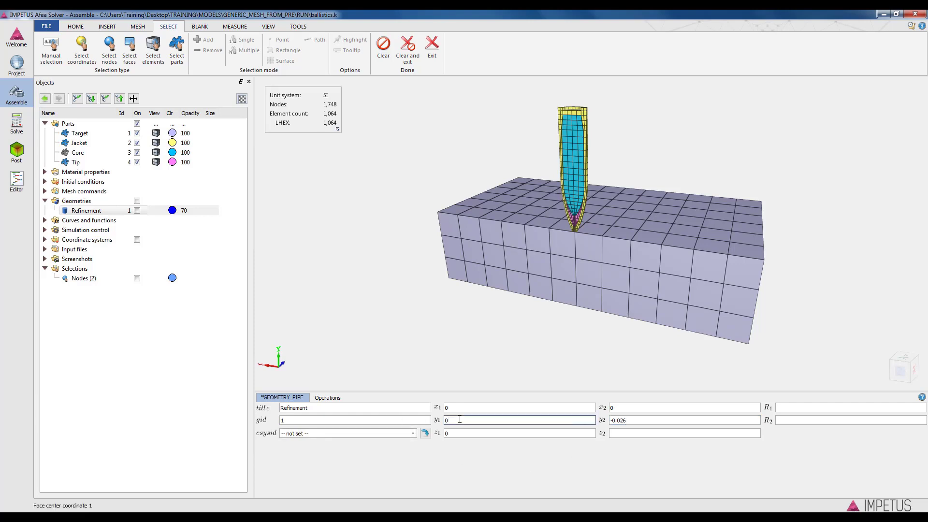
{"action": "left_click", "coordinate": [618, 431]}
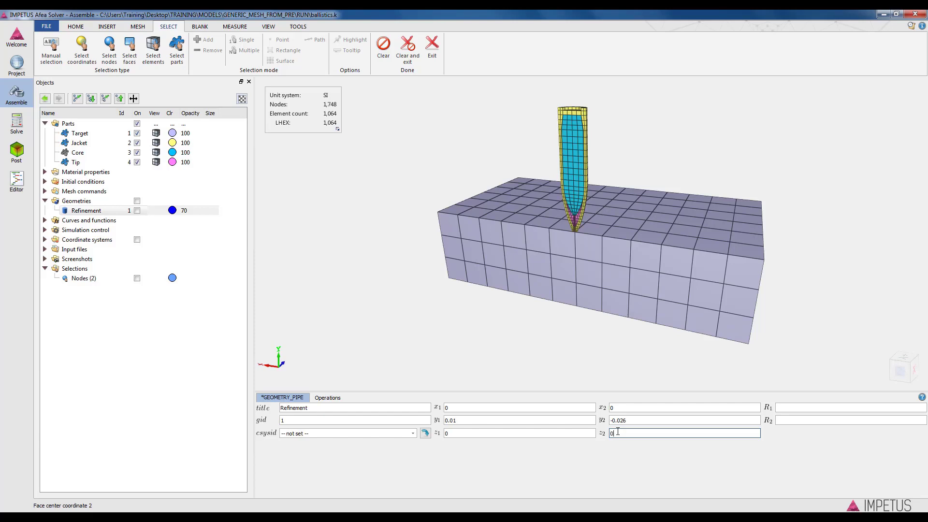
- Set the Refinement pipe's first radius R1 to 3.33e-2 and its second radius R2 to 0
{"action": "left_click", "coordinate": [788, 407]}
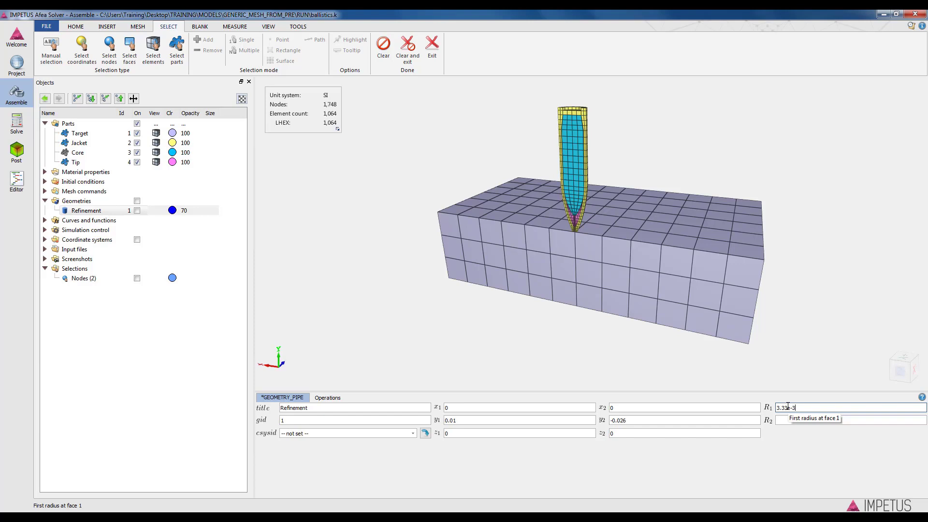
{"action": "left_click", "coordinate": [783, 420]}
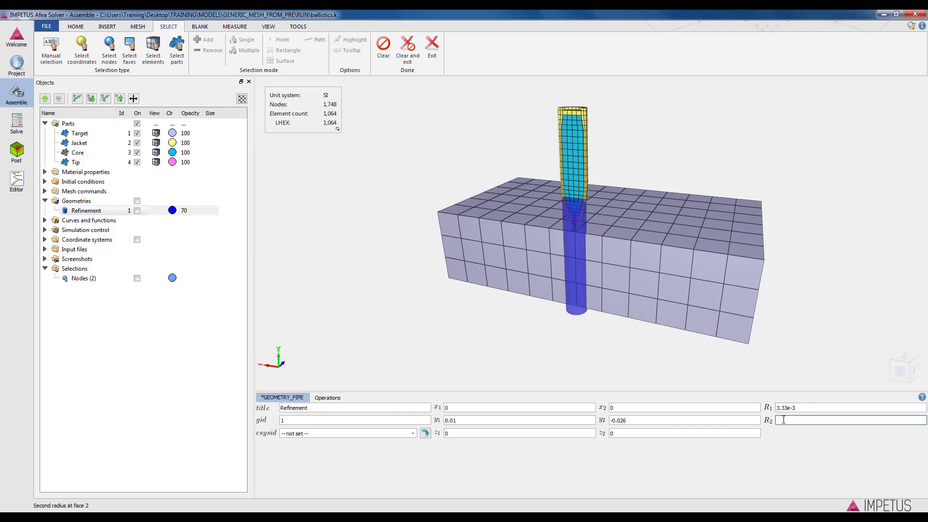
{"action": "left_click", "coordinate": [806, 411]}
{"action": "key", "text": "BackSpace"}
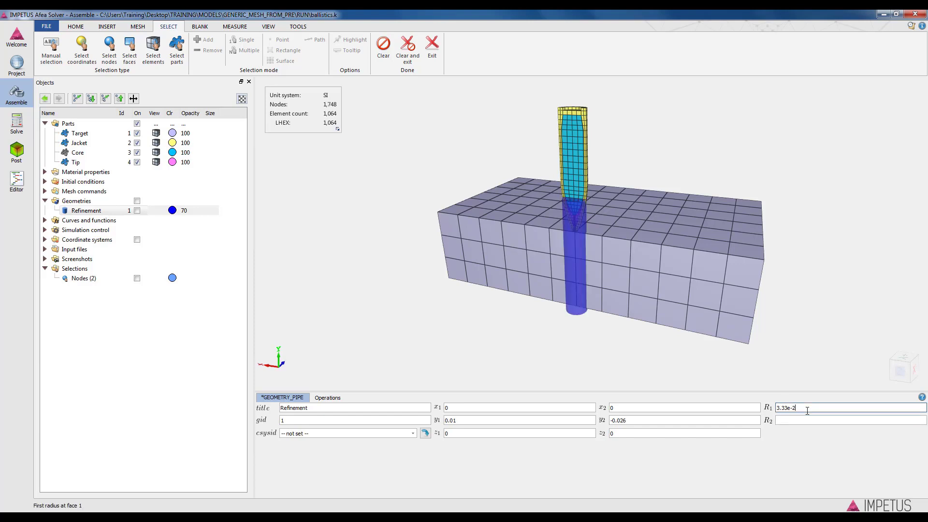
{"action": "left_click", "coordinate": [804, 420]}
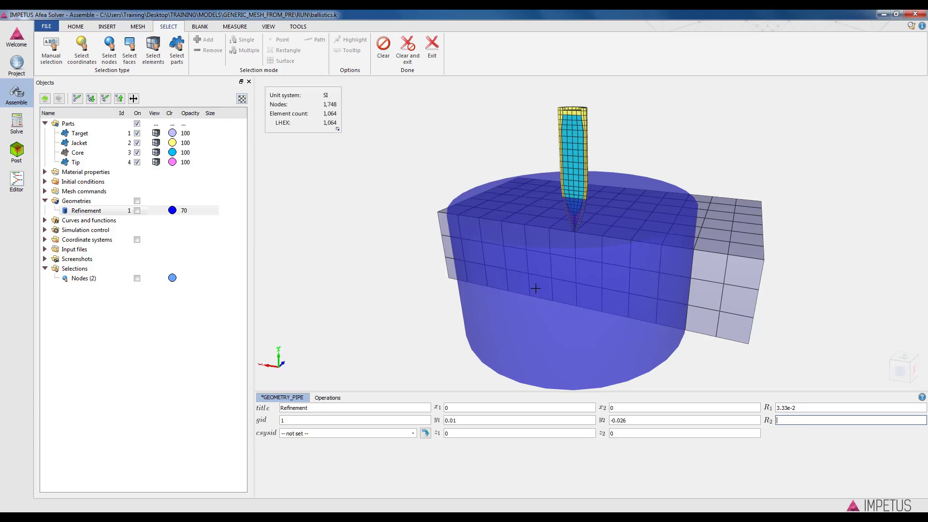
{"action": "mouse_move", "coordinate": [535, 289]}
{"action": "middle_mouse_down"}
{"action": "mouse_move", "coordinate": [591, 380]}
{"action": "mouse_move", "coordinate": [535, 282]}
{"action": "middle_mouse_up"}
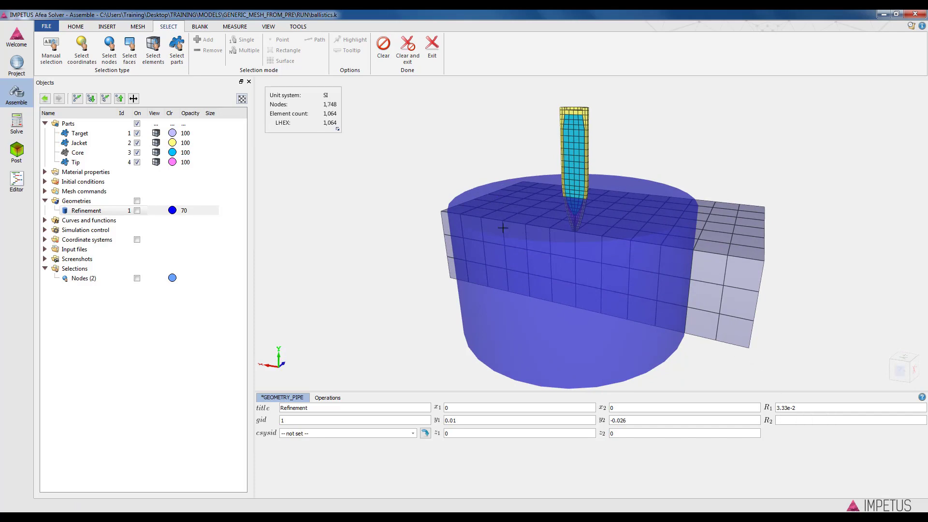
{"action": "left_click", "coordinate": [791, 421]}
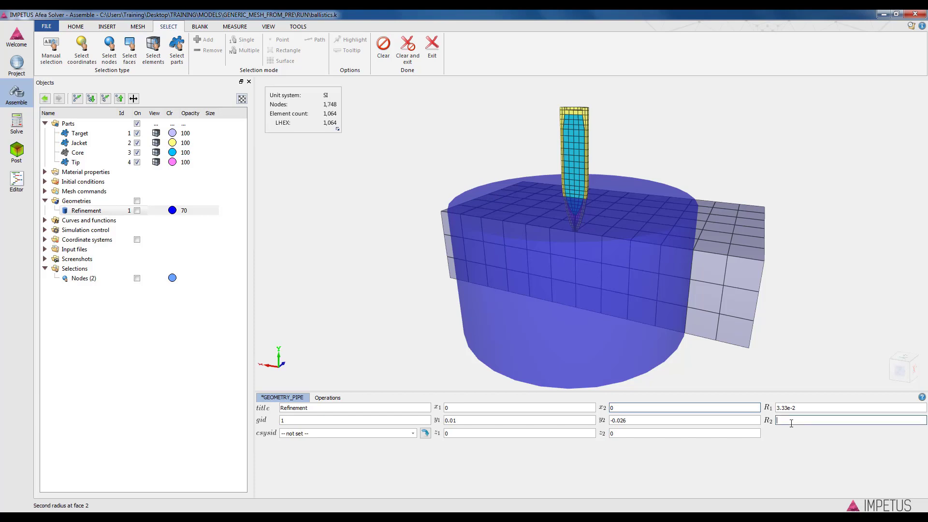
{"action": "type", "text": "0"}
{"action": "left_click", "coordinate": [388, 319]}
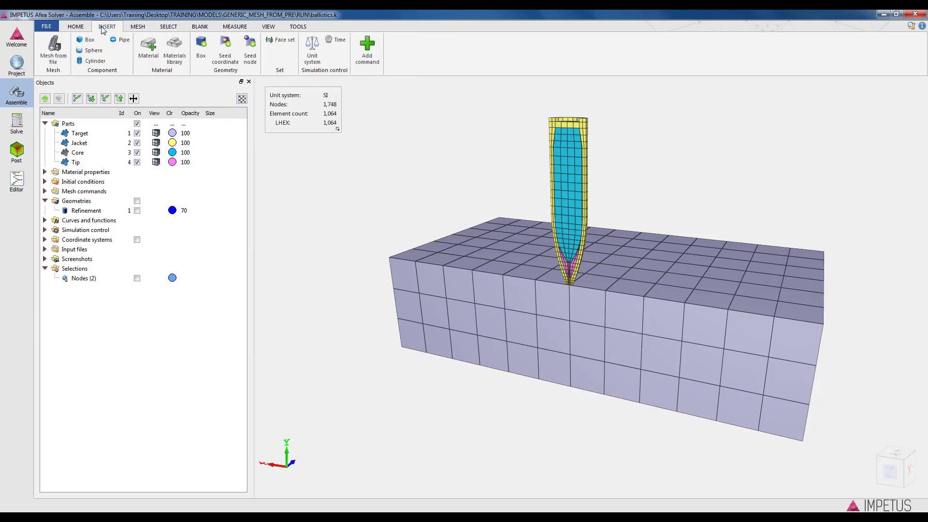
- Add a REFINE command to the model's mesh commands
{"action": "left_click", "coordinate": [367, 49]}
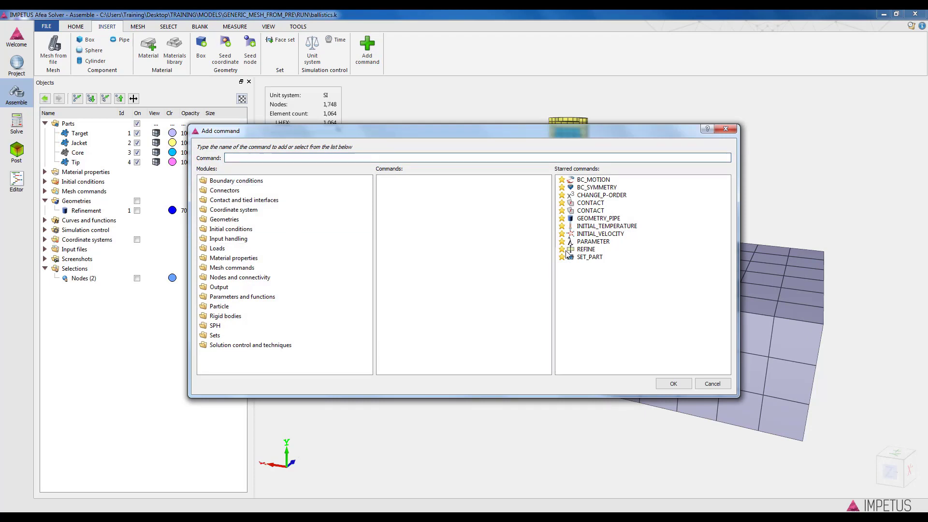
{"action": "left_click", "coordinate": [207, 270]}
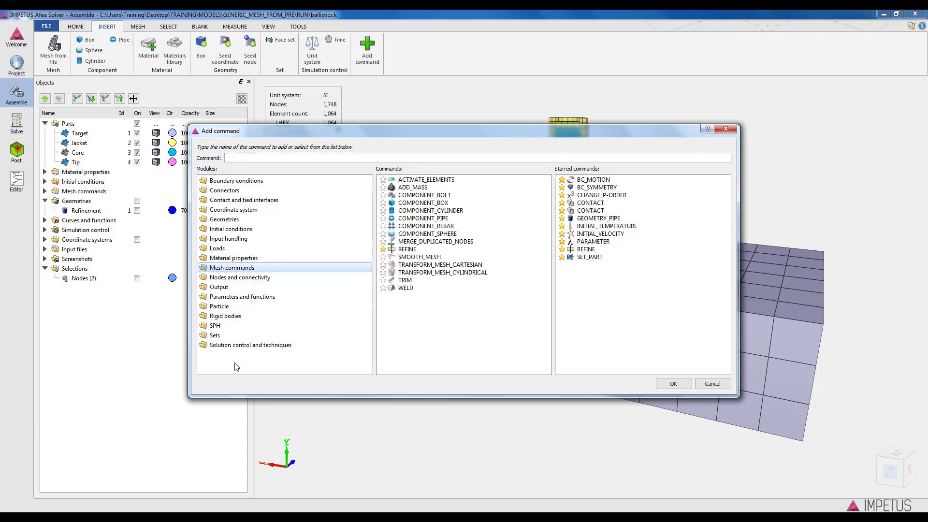
{"action": "left_click", "coordinate": [584, 249]}
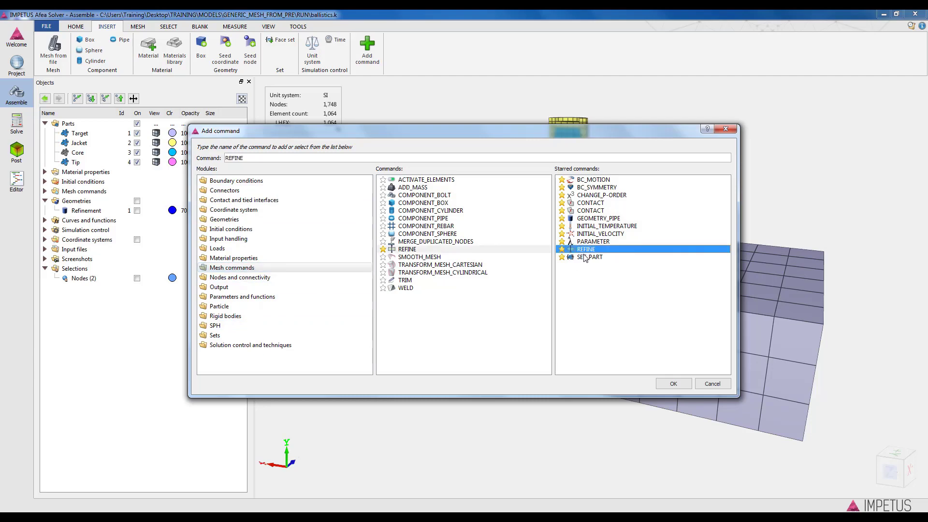
{"action": "left_click", "coordinate": [672, 384]}
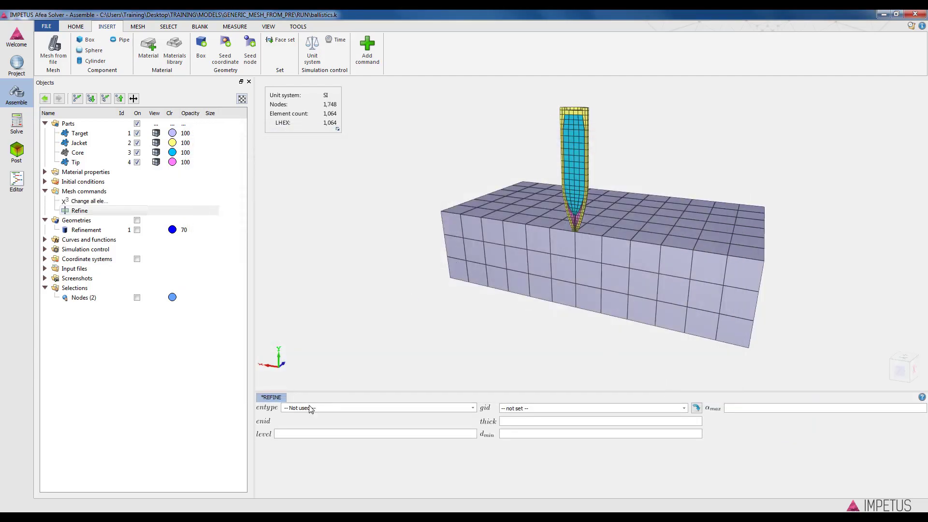
- Apply the REFINE command to the Target part within the Refinement geometry, with a refinement level of 3
{"action": "left_click", "coordinate": [312, 410]}
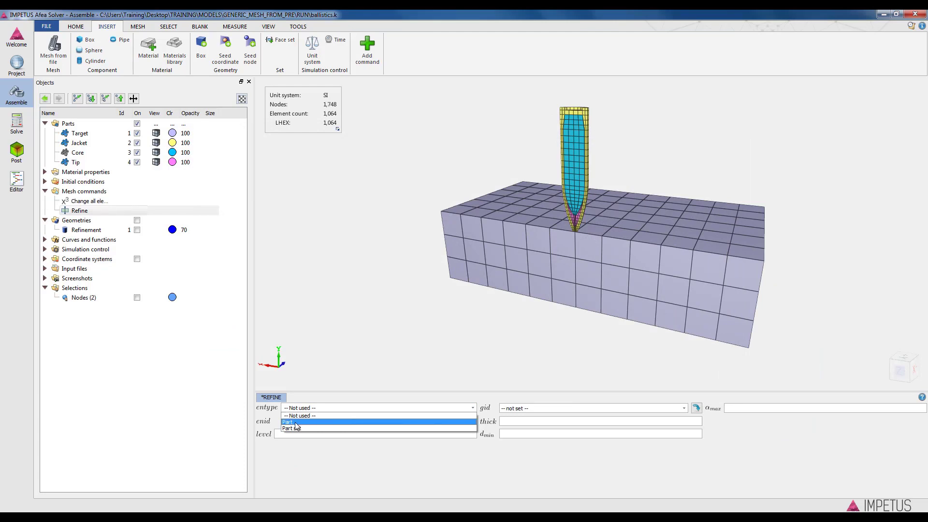
{"action": "left_click", "coordinate": [296, 422]}
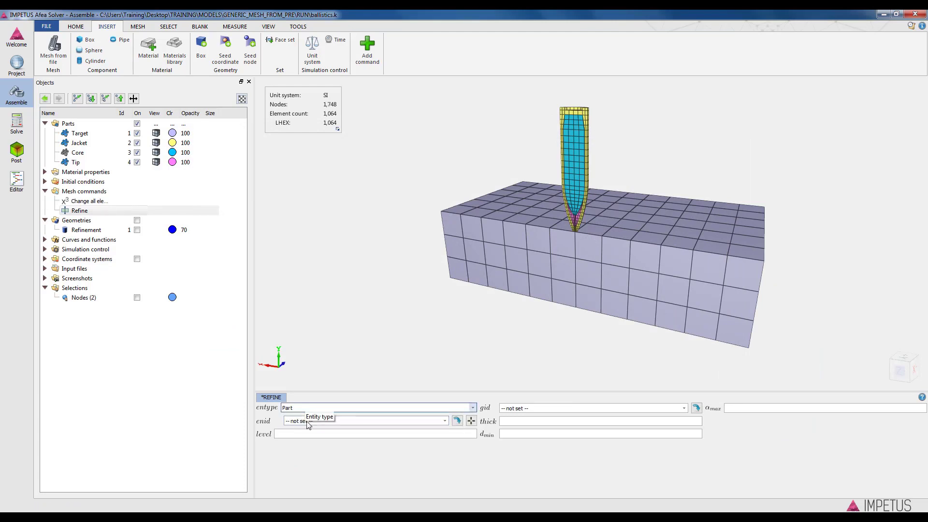
{"action": "left_click", "coordinate": [308, 422]}
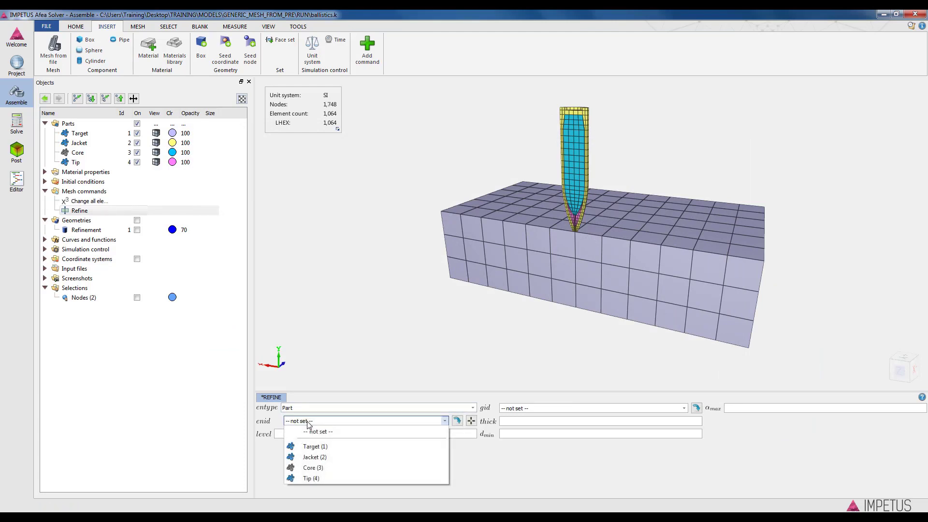
{"action": "left_click", "coordinate": [309, 446]}
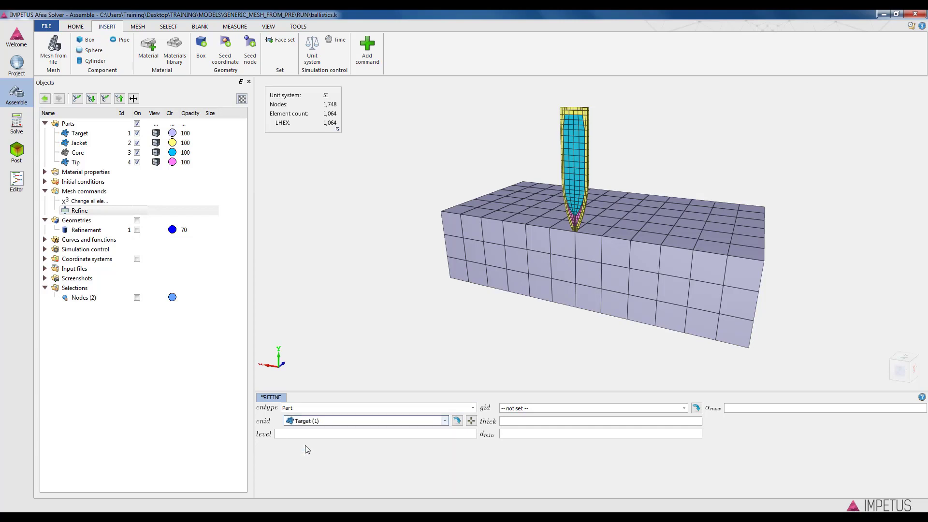
{"action": "left_click", "coordinate": [542, 409]}
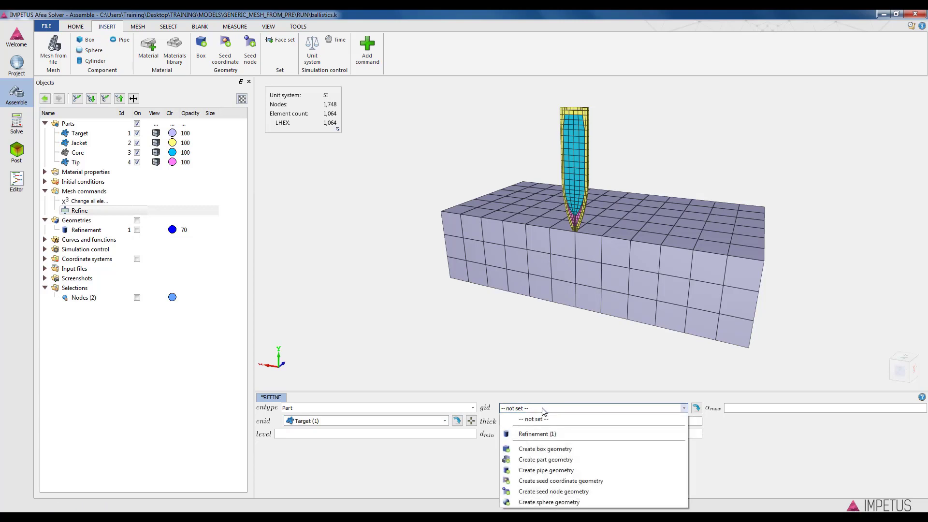
{"action": "left_click", "coordinate": [537, 433]}
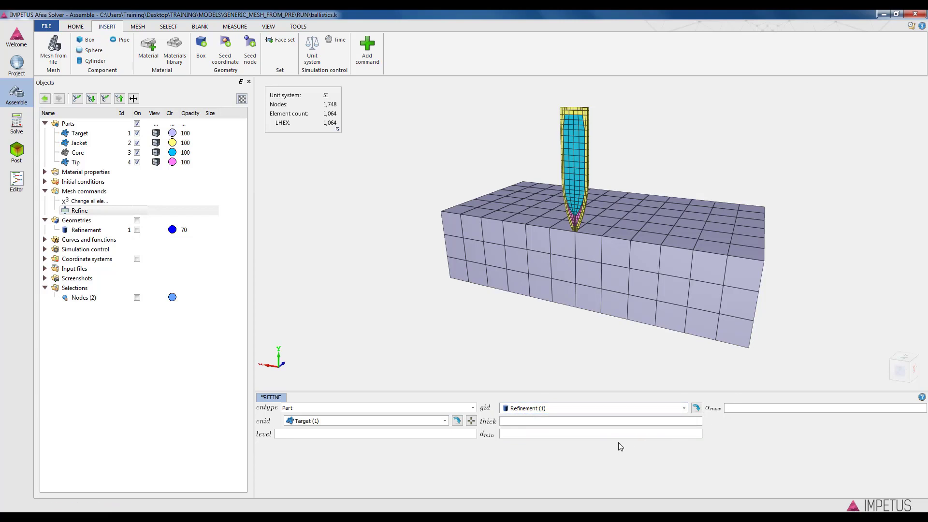
{"action": "left_click", "coordinate": [298, 434]}
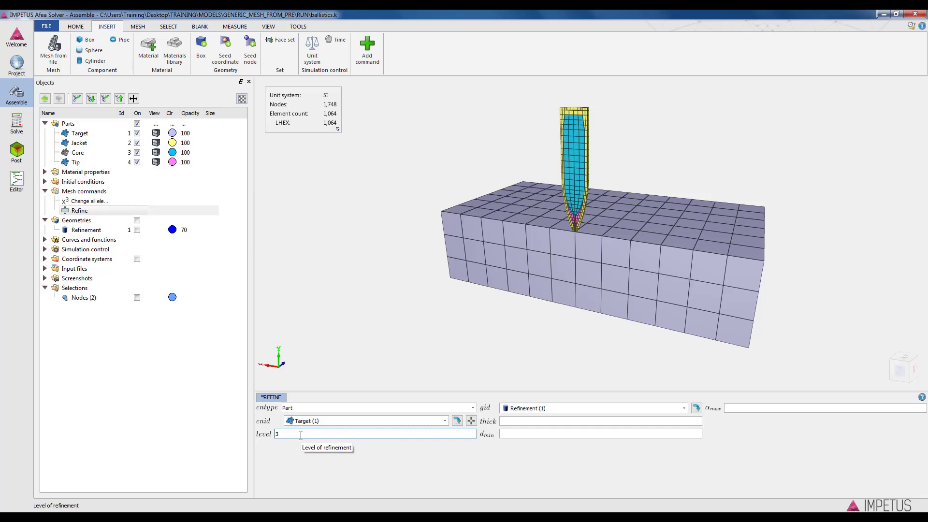
{"action": "left_click", "coordinate": [305, 305]}
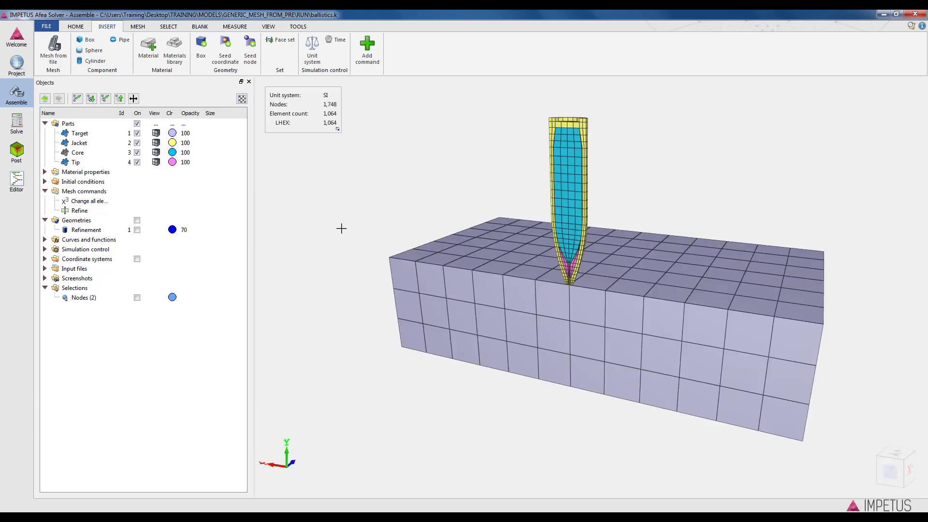
- Save the model and generate a solver preview with the offered preview options
{"action": "left_click", "coordinate": [46, 26]}
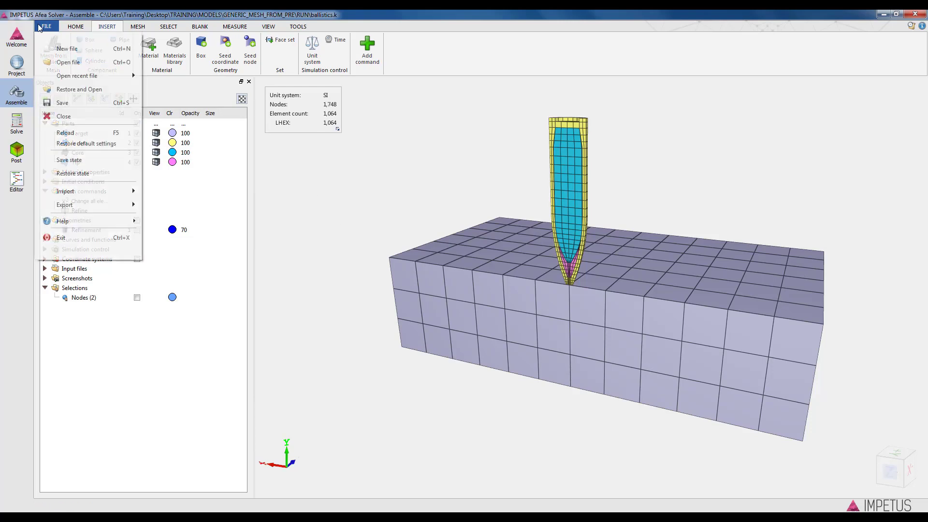
{"action": "left_click", "coordinate": [62, 103]}
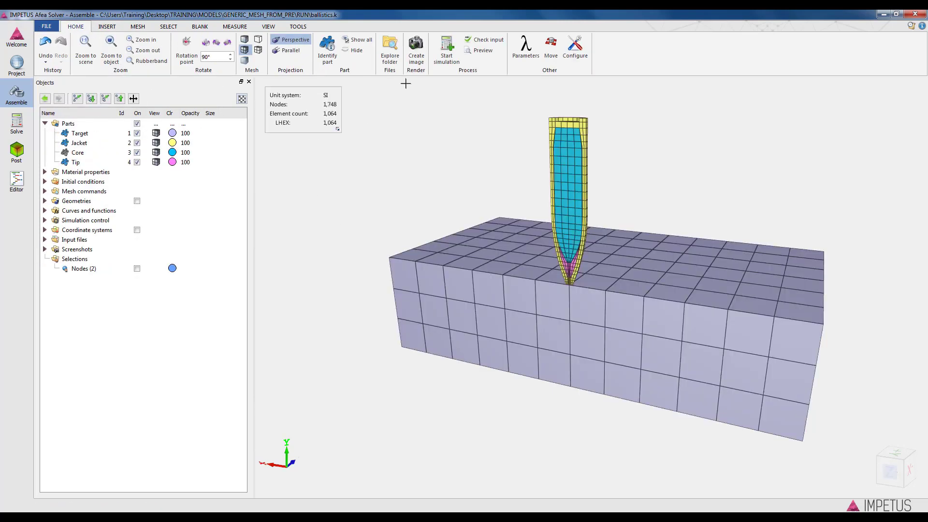
{"action": "left_click", "coordinate": [480, 50]}
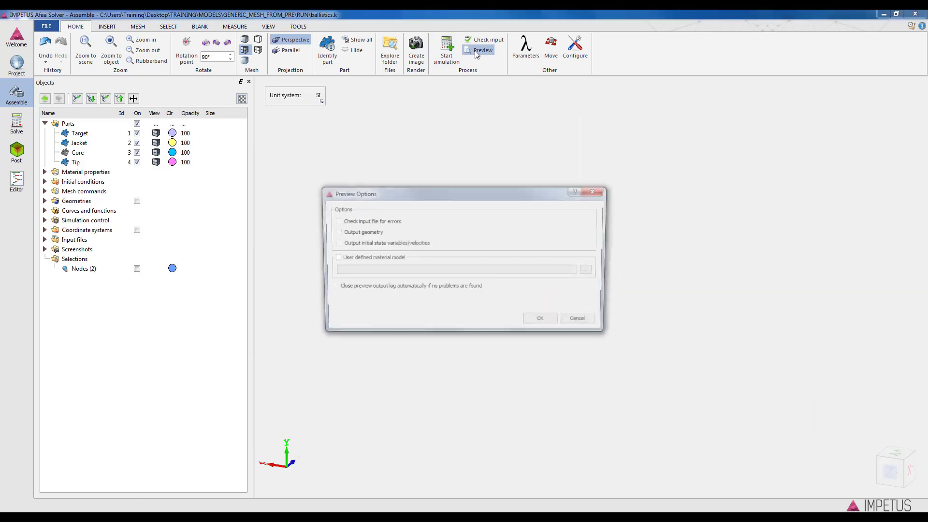
{"action": "left_click", "coordinate": [539, 321]}
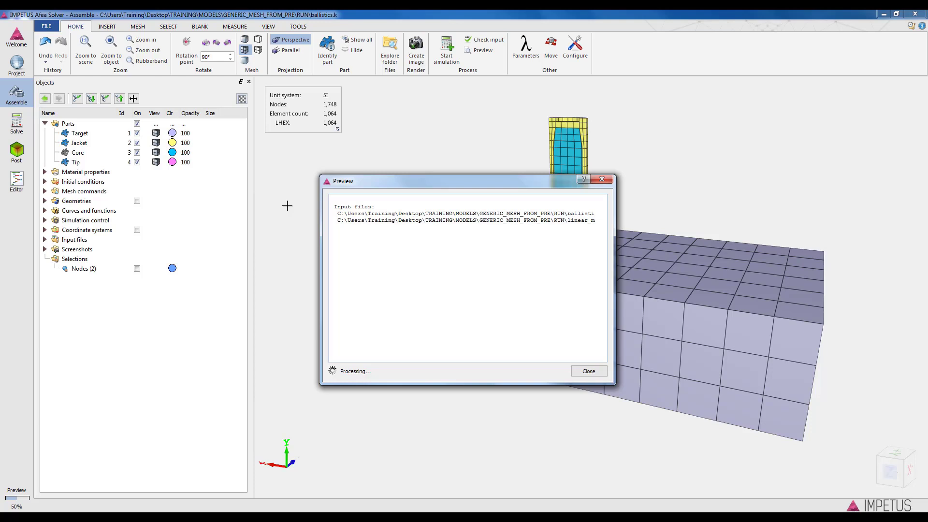
- Show element faces with element lines in the preview and inspect the refined target mesh around the projectile
{"action": "left_click_drag", "start_coordinate": [294, 220], "coordinate": [599, 315]}
{"action": "left_click_drag", "start_coordinate": [661, 254], "coordinate": [729, 275]}
{"action": "left_click", "coordinate": [244, 50]}
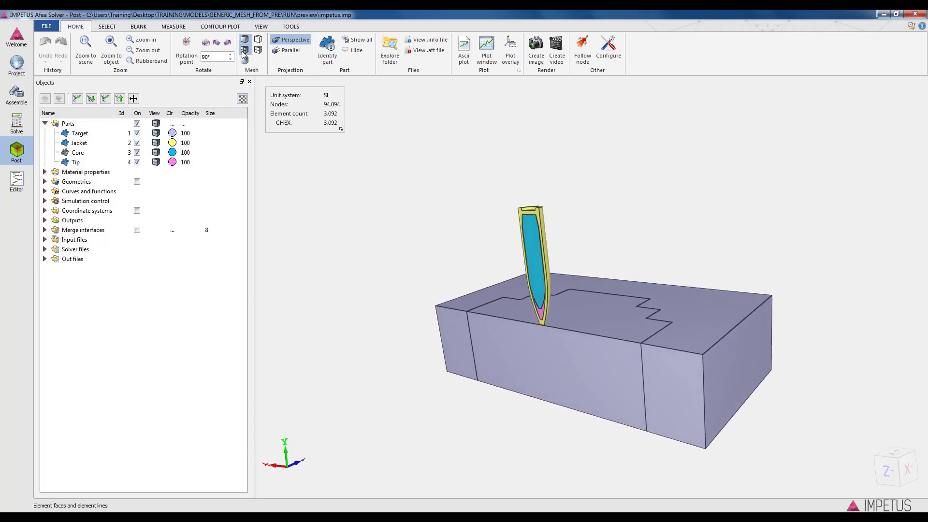
{"action": "left_click_drag", "start_coordinate": [571, 257], "coordinate": [543, 261]}
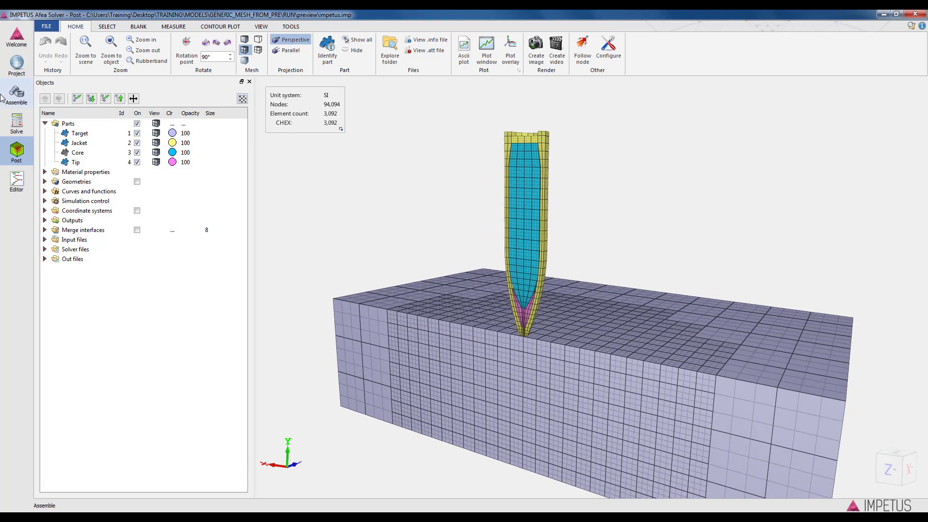
- Return to the assembly model and add a BC_SYMMETRY boundary condition command
{"action": "left_click", "coordinate": [16, 99]}
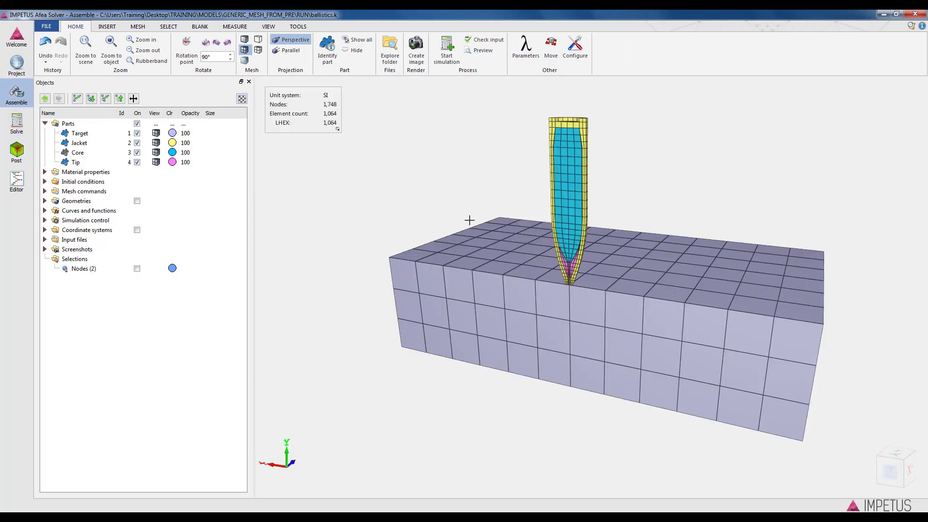
{"action": "left_click_drag", "start_coordinate": [700, 283], "coordinate": [677, 256]}
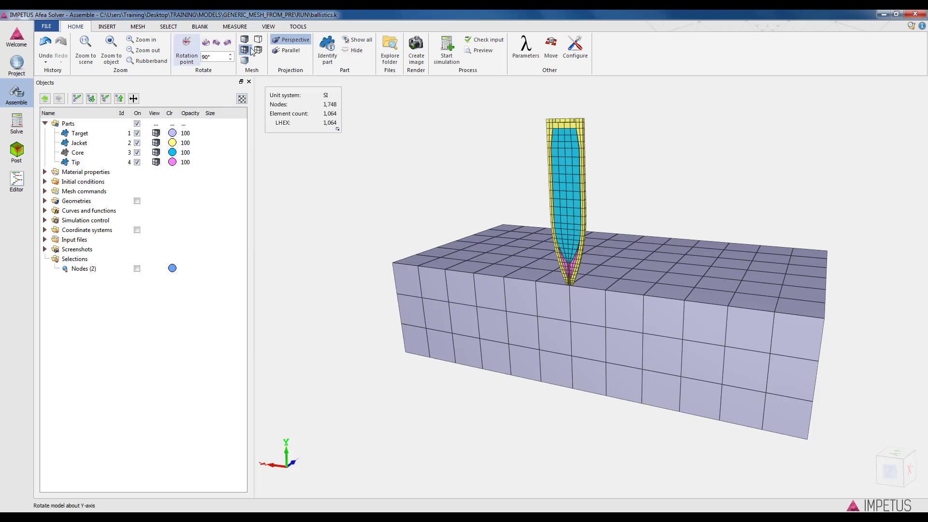
{"action": "left_click", "coordinate": [106, 27]}
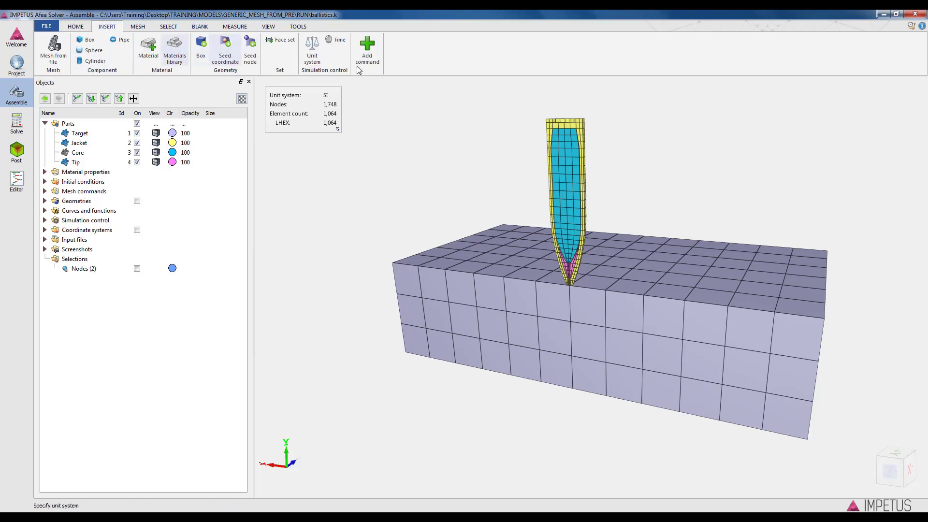
{"action": "left_click", "coordinate": [367, 48]}
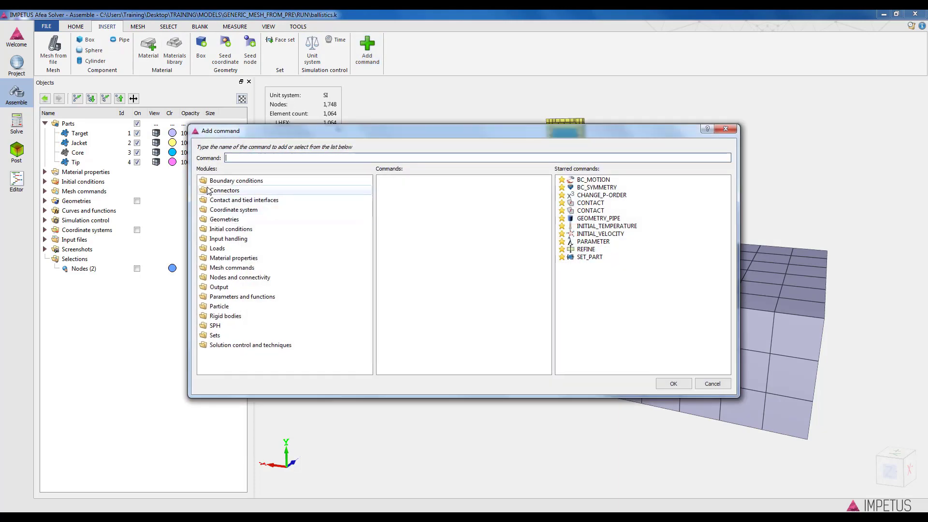
{"action": "left_click", "coordinate": [229, 181]}
{"action": "left_click", "coordinate": [418, 188]}
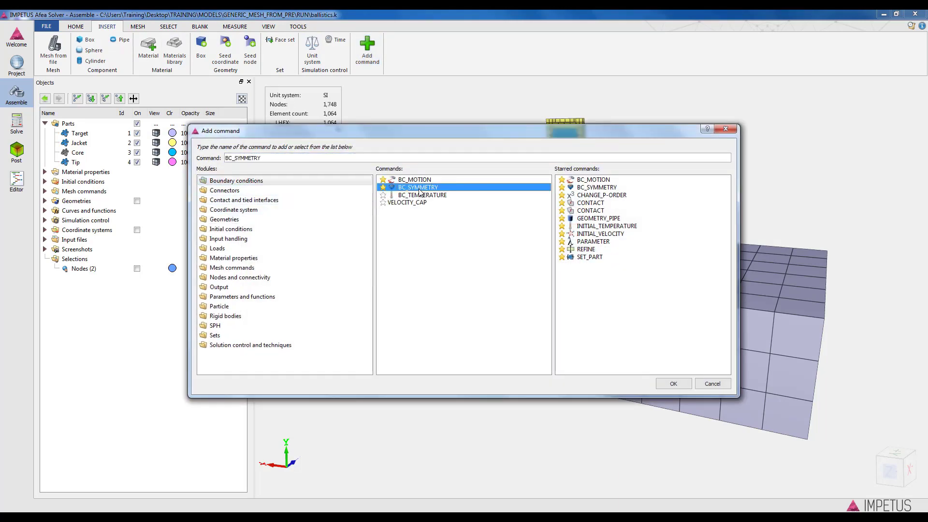
{"action": "left_click", "coordinate": [666, 383]}
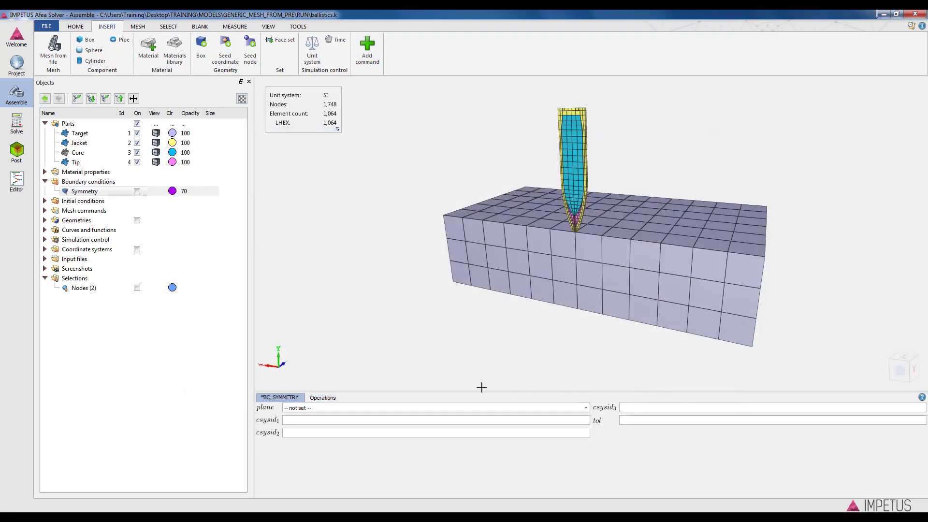
- Set the symmetry plane to Z with a tolerance of 1e-5
{"action": "left_click", "coordinate": [416, 408]}
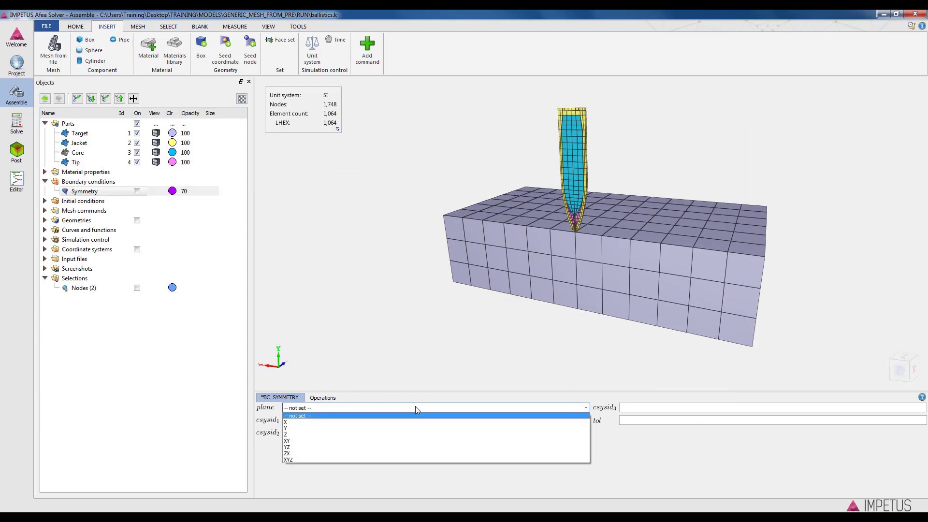
{"action": "left_click", "coordinate": [297, 435]}
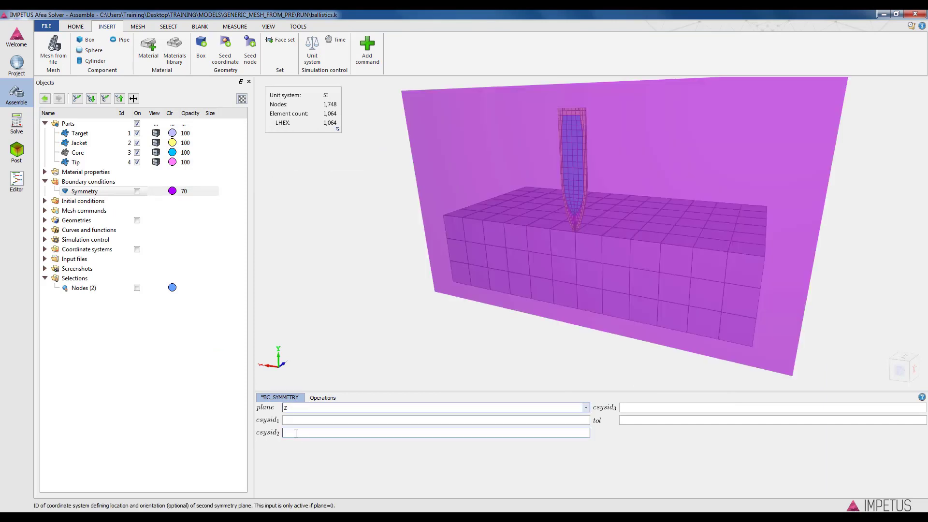
{"action": "left_click", "coordinate": [643, 422]}
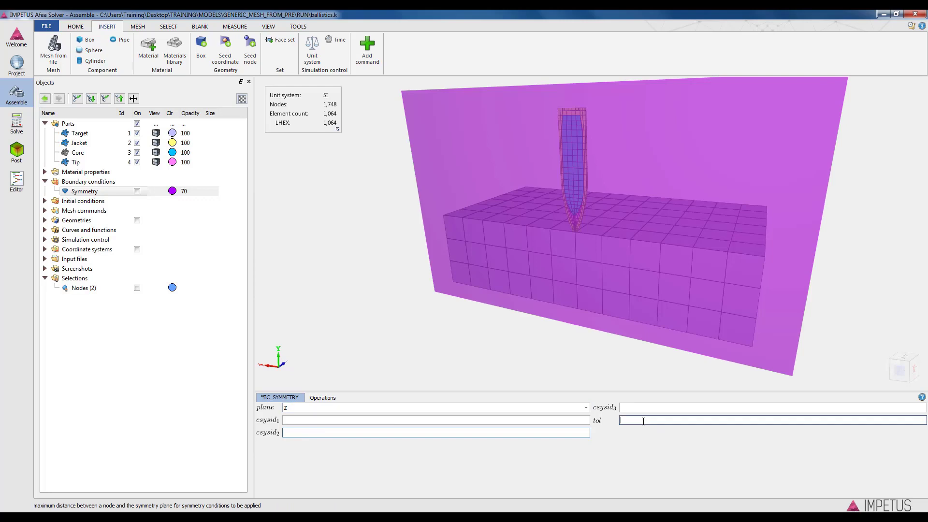
{"action": "left_click_drag", "start_coordinate": [646, 269], "coordinate": [706, 273]}
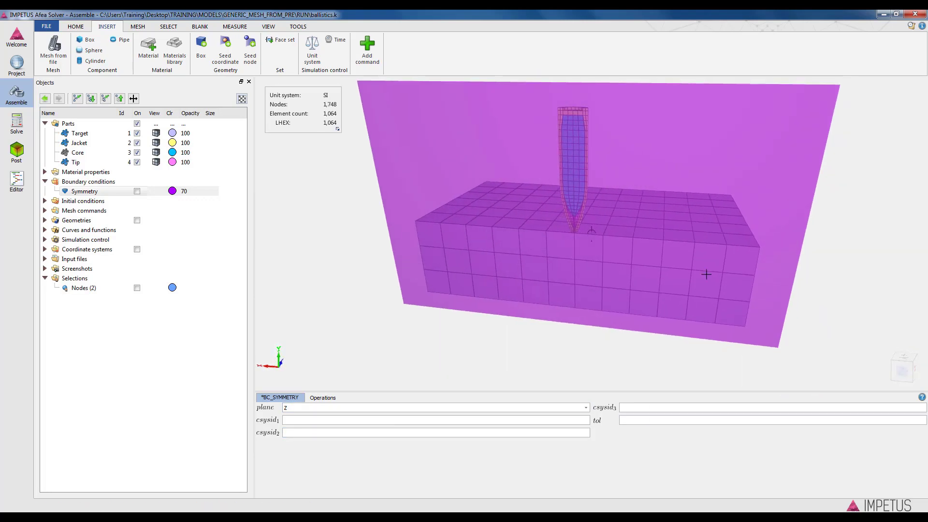
{"action": "left_click", "coordinate": [631, 419]}
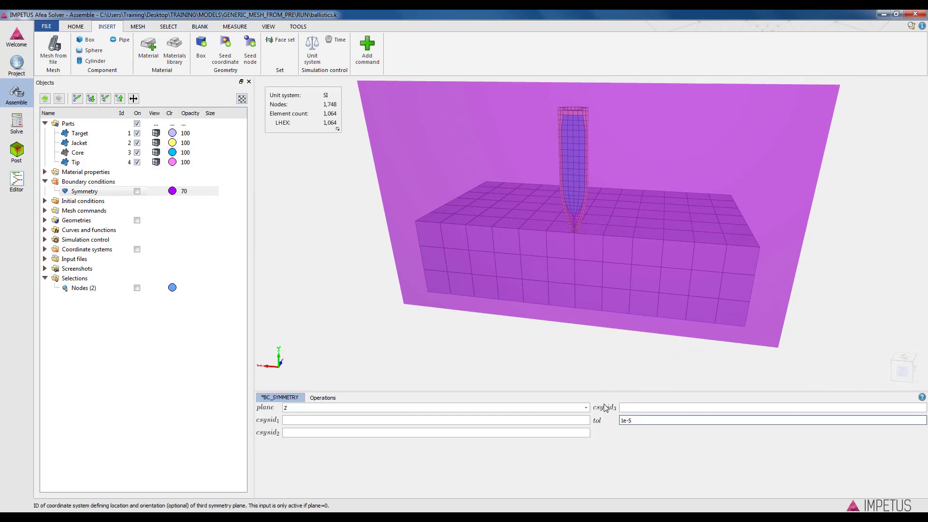
{"action": "left_click", "coordinate": [326, 250]}
- Examine the target block's outer side faces from the side opposite the symmetry plane
{"action": "left_click_drag", "start_coordinate": [340, 260], "coordinate": [339, 256]}
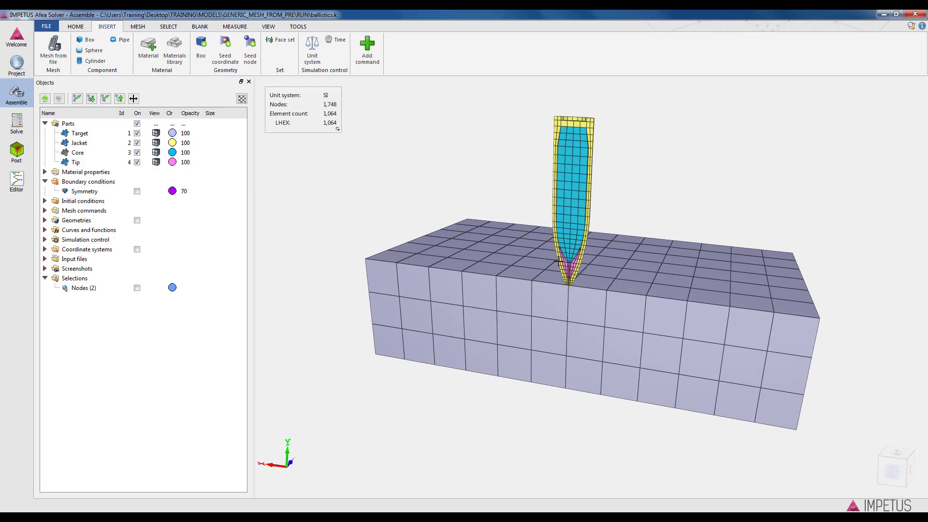
{"action": "left_click_drag", "start_coordinate": [772, 294], "coordinate": [426, 300]}
{"action": "left_click_drag", "start_coordinate": [878, 328], "coordinate": [698, 357]}
{"action": "left_click_drag", "start_coordinate": [570, 309], "coordinate": [537, 341]}
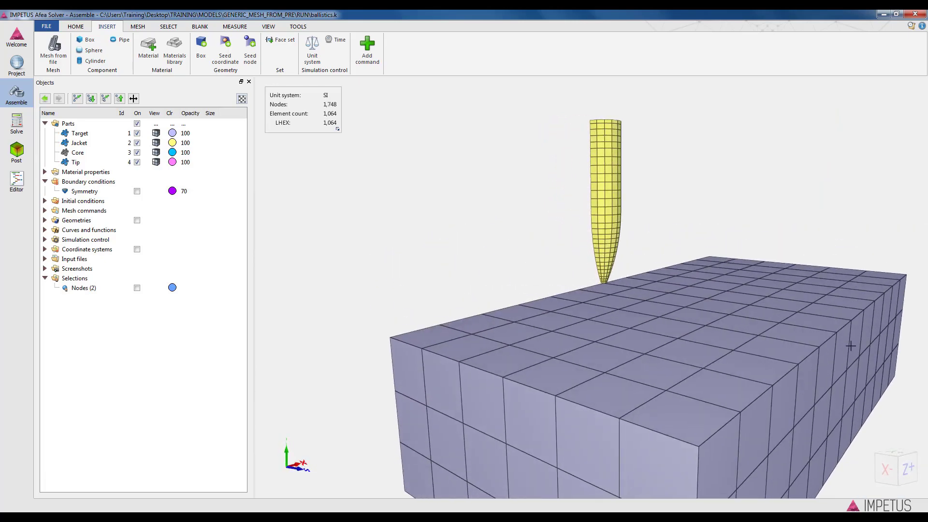
{"action": "scroll", "coordinate": [752, 362], "scroll_direction": "down", "scroll_amount": 3}
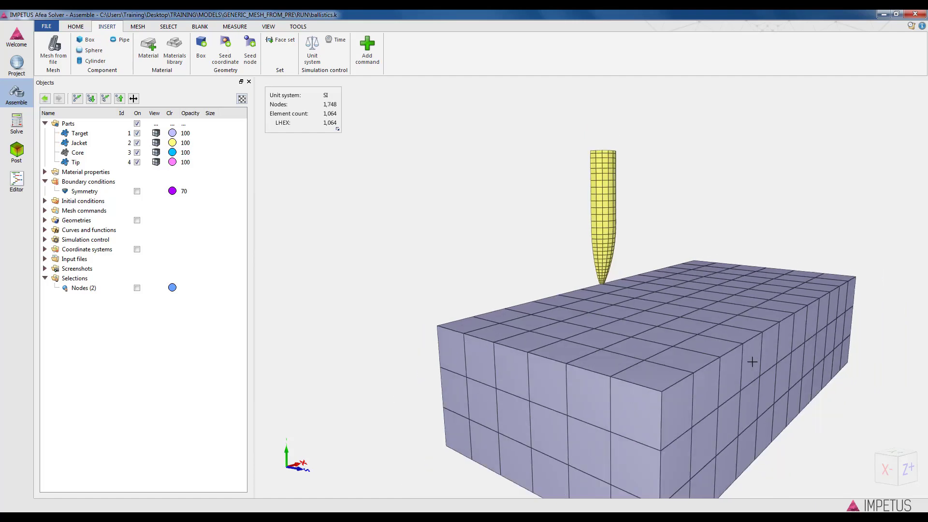
{"action": "left_click_drag", "start_coordinate": [752, 361], "coordinate": [716, 377]}
{"action": "left_click_drag", "start_coordinate": [728, 312], "coordinate": [759, 321]}
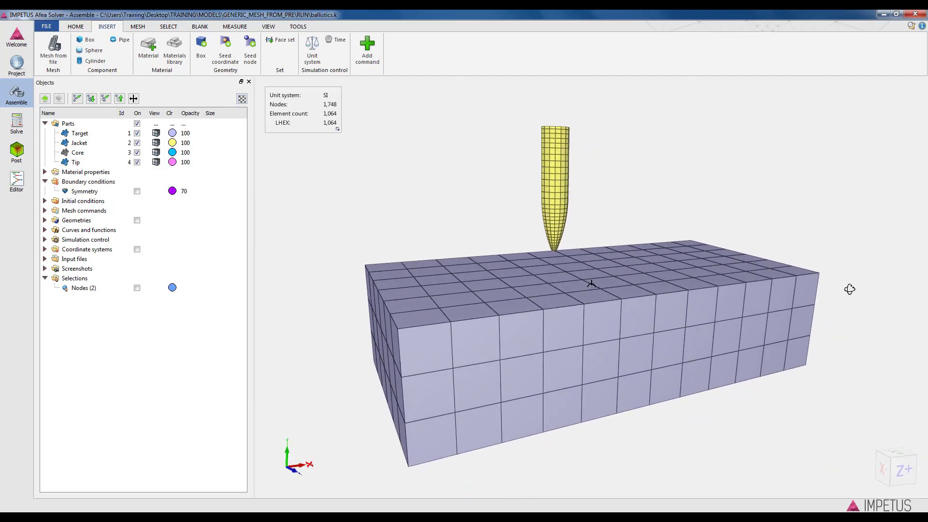
{"action": "left_click_drag", "start_coordinate": [849, 290], "coordinate": [747, 276]}
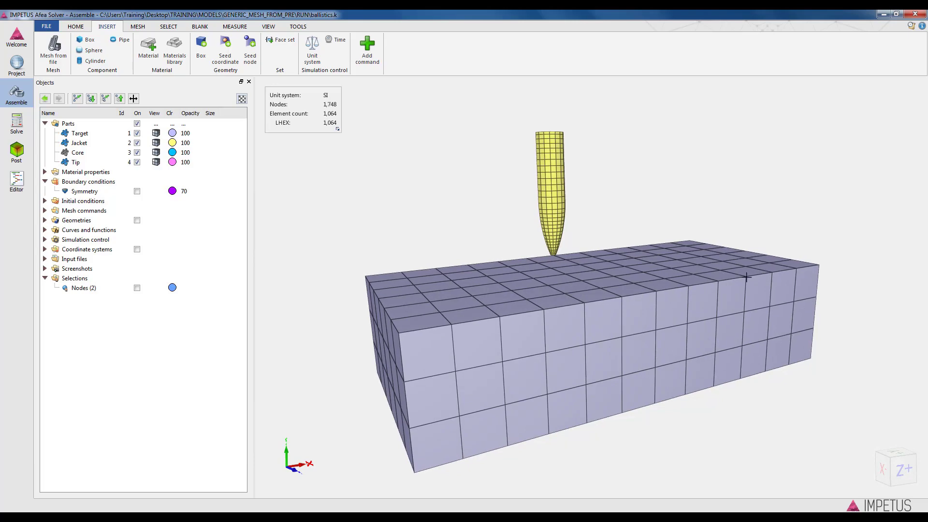
- Add a BC_MOTION boundary condition command and title it Constraint
{"action": "left_click", "coordinate": [367, 59]}
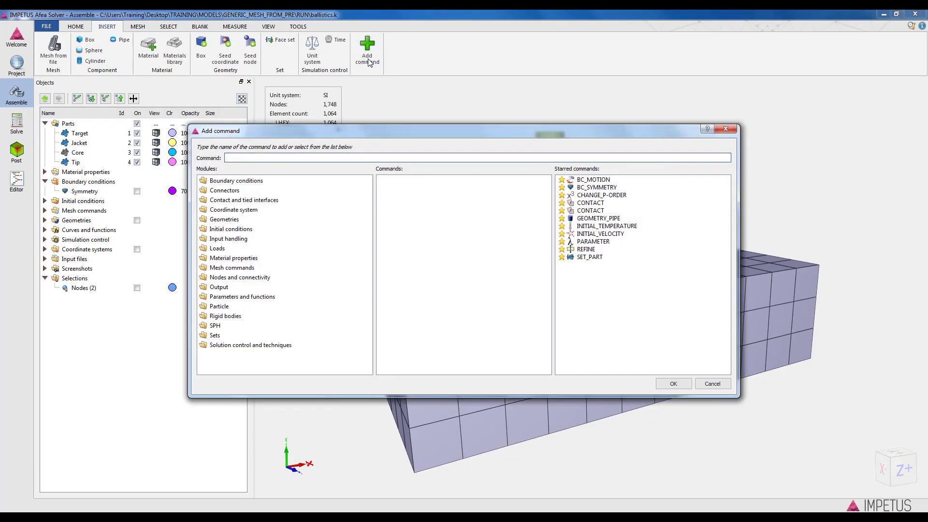
{"action": "left_click", "coordinate": [223, 181]}
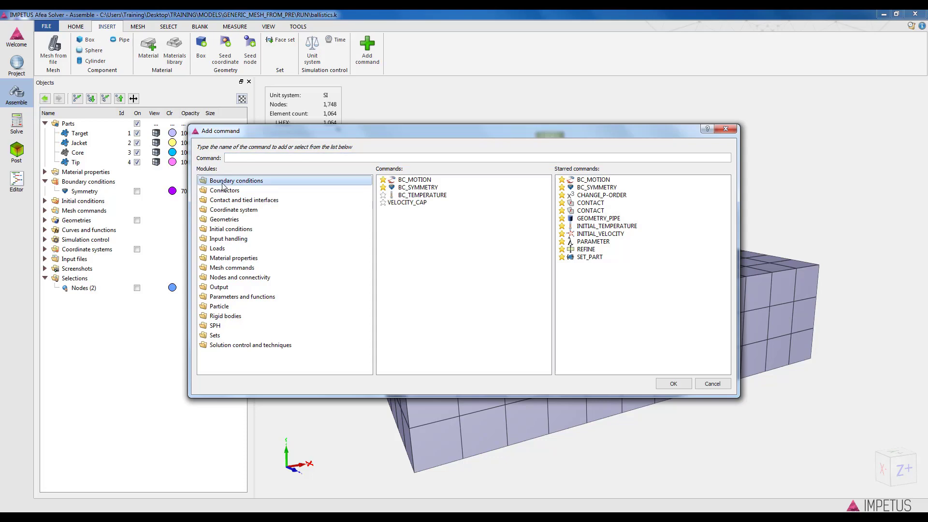
{"action": "left_click", "coordinate": [413, 180]}
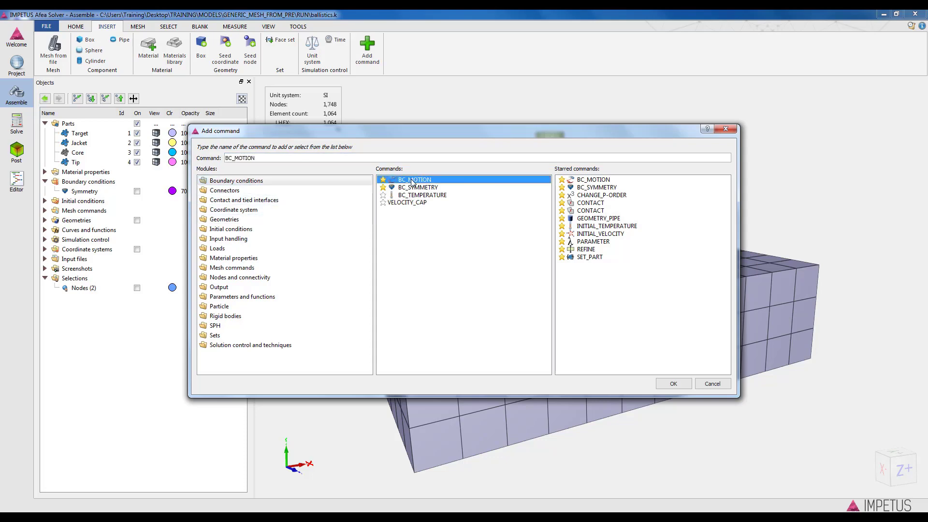
{"action": "left_click", "coordinate": [674, 385]}
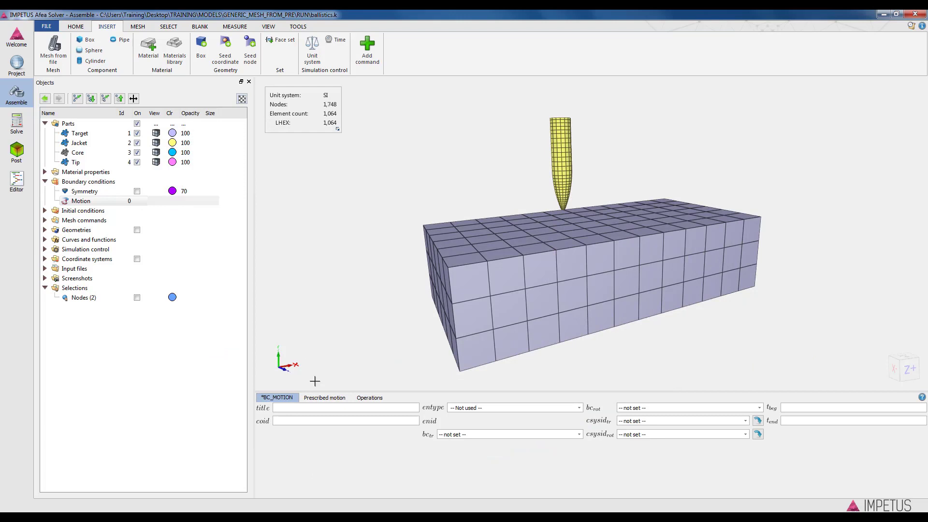
{"action": "left_click", "coordinate": [304, 409]}
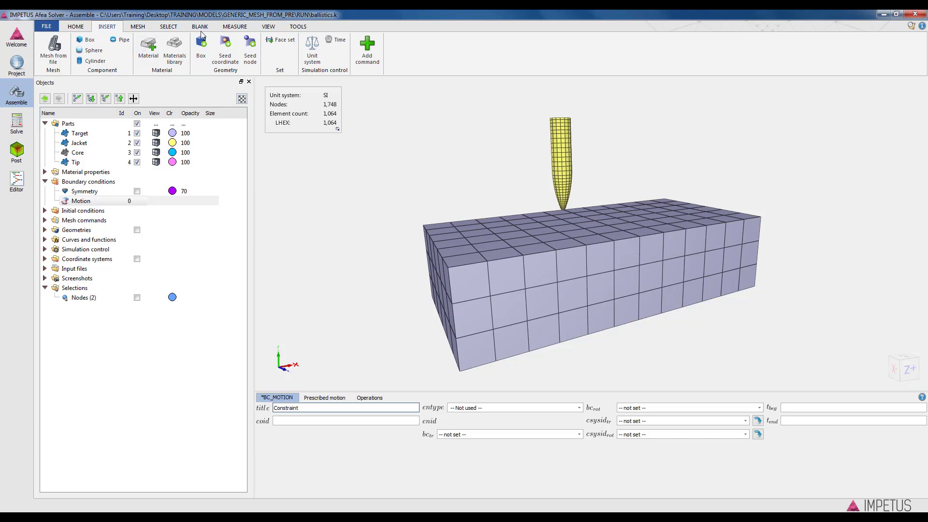
- Add a seed coordinate geometry and place it by picking a coordinate on the target block's long outer side face opposite the symmetry plane
{"action": "left_click", "coordinate": [225, 45]}
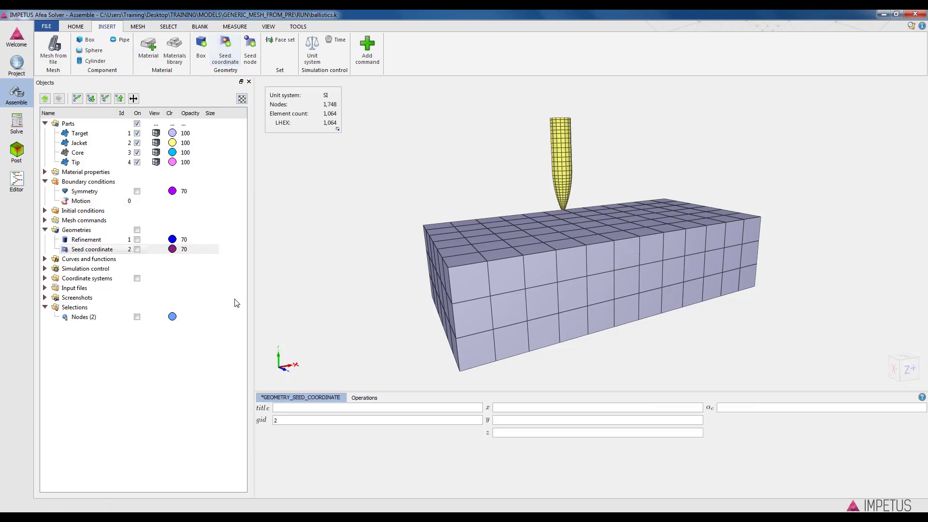
{"action": "left_click", "coordinate": [292, 408]}
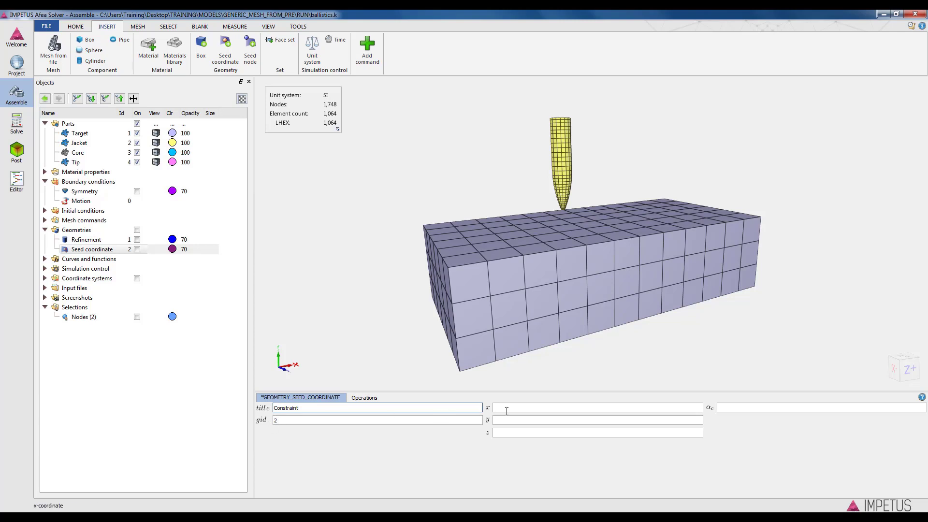
{"action": "left_click", "coordinate": [364, 397]}
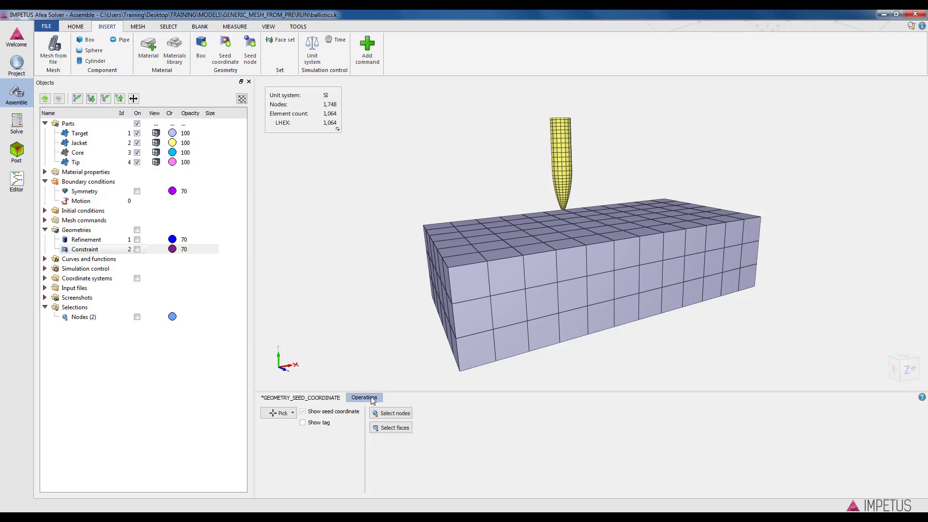
{"action": "left_click", "coordinate": [271, 415]}
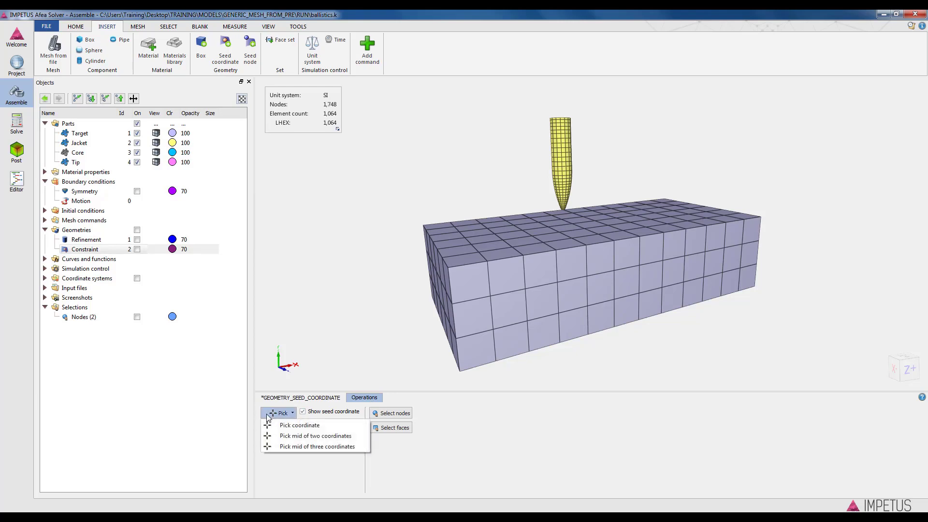
{"action": "left_click", "coordinate": [290, 428]}
{"action": "left_click", "coordinate": [623, 275]}
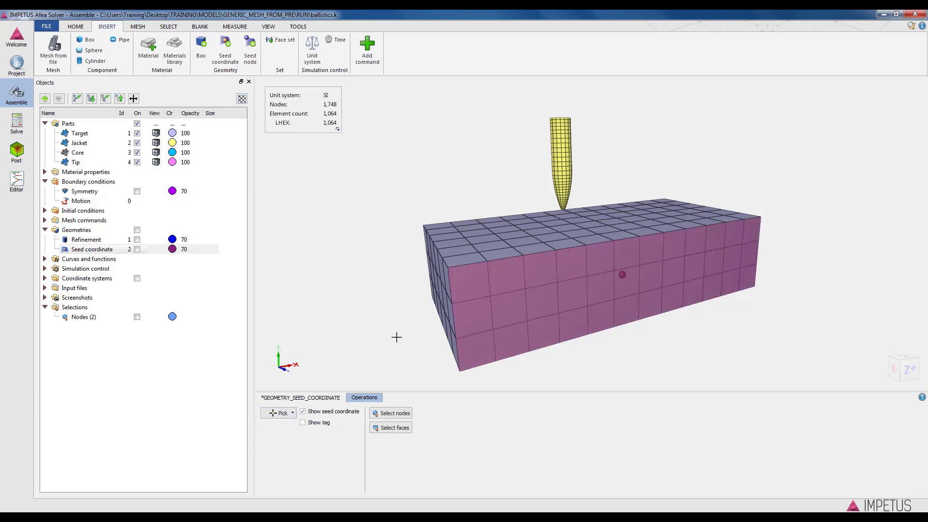
{"action": "left_click", "coordinate": [298, 398]}
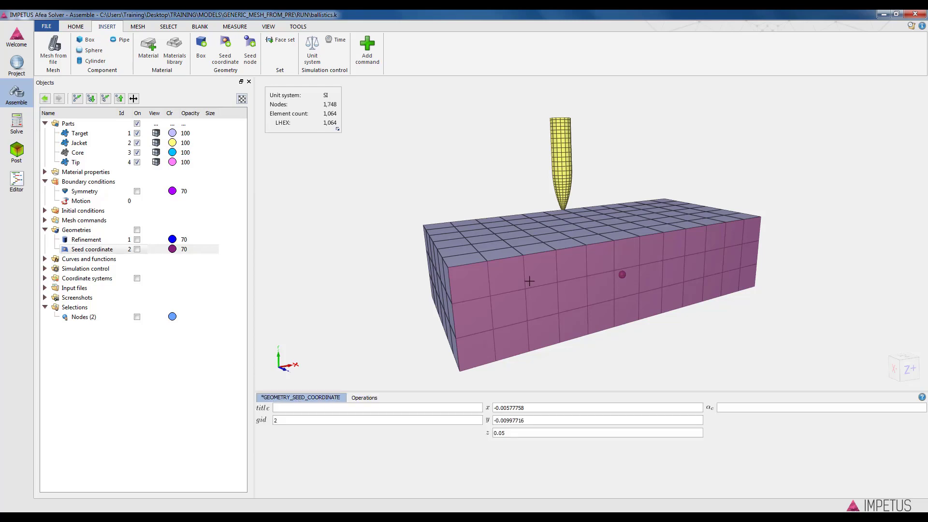
{"action": "left_click", "coordinate": [304, 329]}
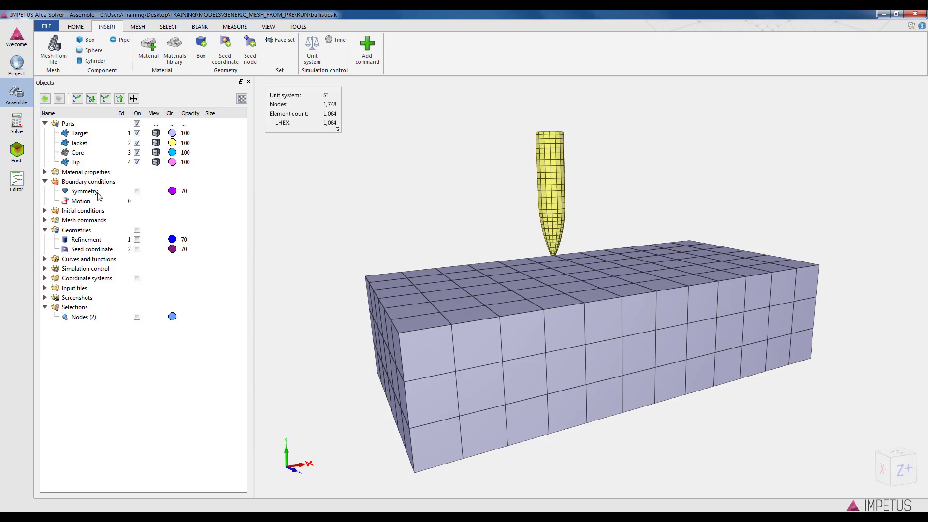
- Apply the Motion boundary condition to geometry Seed coordinate (2) and constrain its translation in XYZ
{"action": "left_click", "coordinate": [80, 201]}
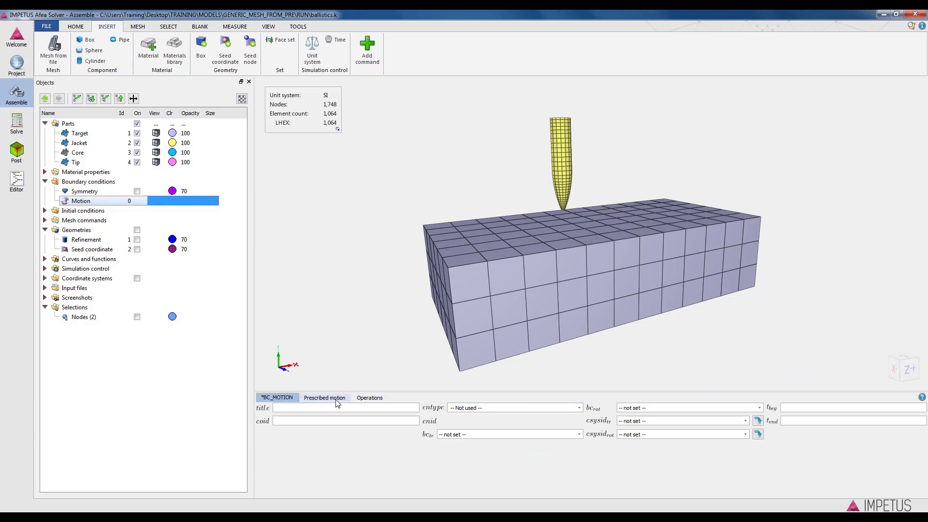
{"action": "left_click", "coordinate": [491, 408]}
{"action": "left_click", "coordinate": [478, 422]}
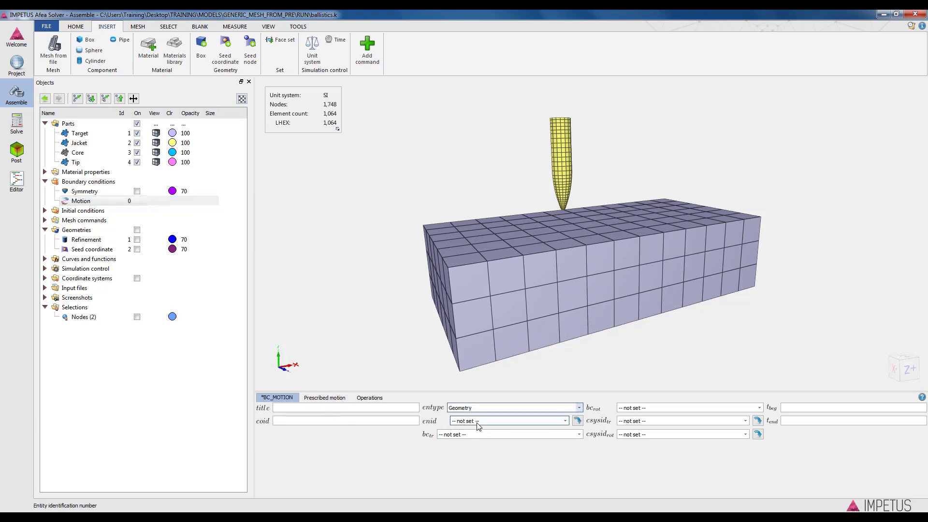
{"action": "left_click", "coordinate": [484, 421]}
{"action": "left_click", "coordinate": [477, 457]}
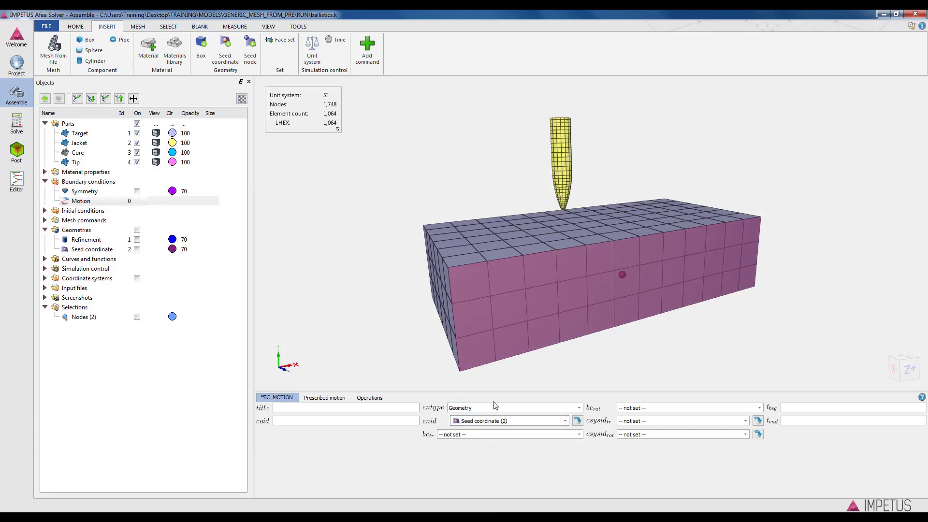
{"action": "left_click", "coordinate": [514, 434]}
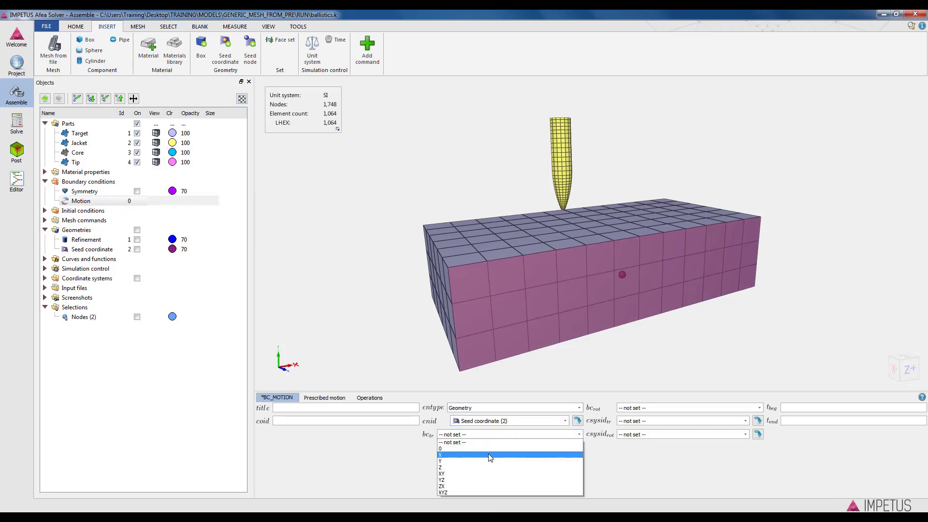
{"action": "left_click", "coordinate": [451, 493]}
{"action": "left_click", "coordinate": [375, 283]}
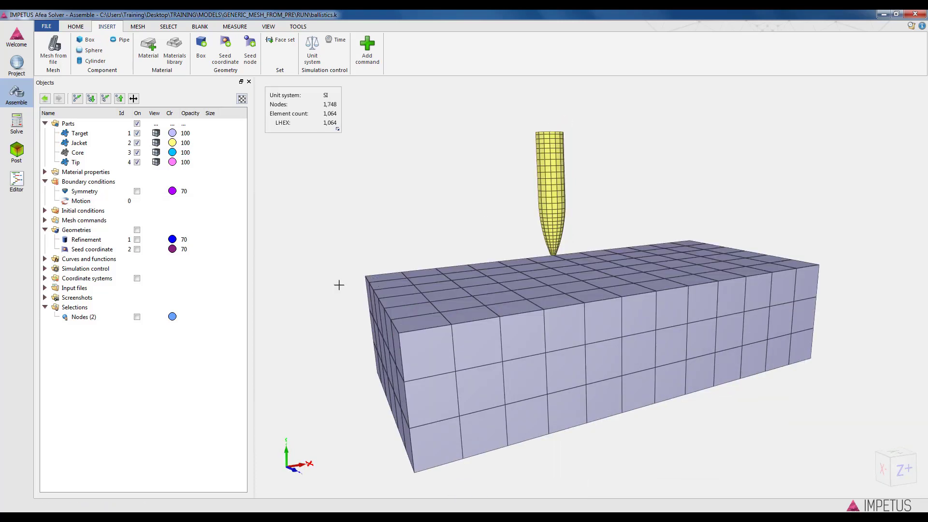
- Add a SET_PART command from the Sets module to the model
{"action": "left_click_drag", "start_coordinate": [329, 299], "coordinate": [550, 226]}
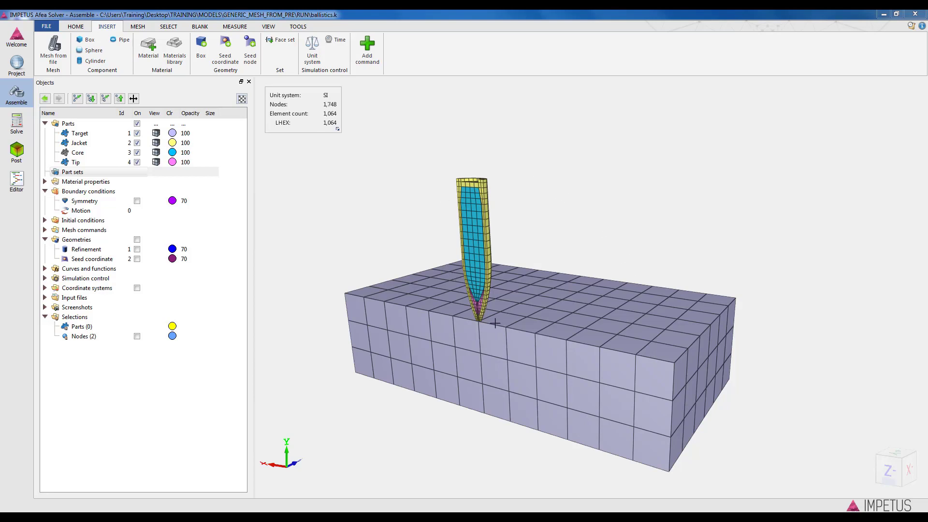
{"action": "left_click", "coordinate": [368, 53]}
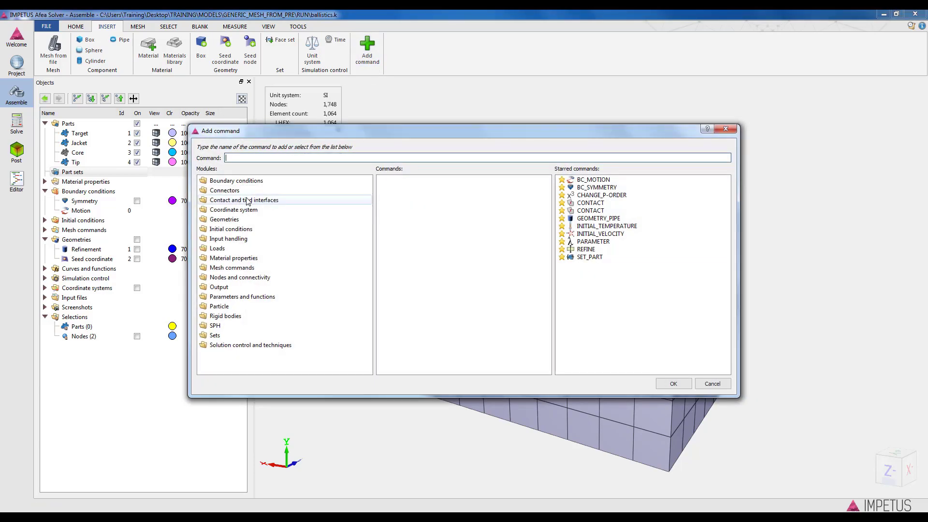
{"action": "left_click", "coordinate": [211, 336]}
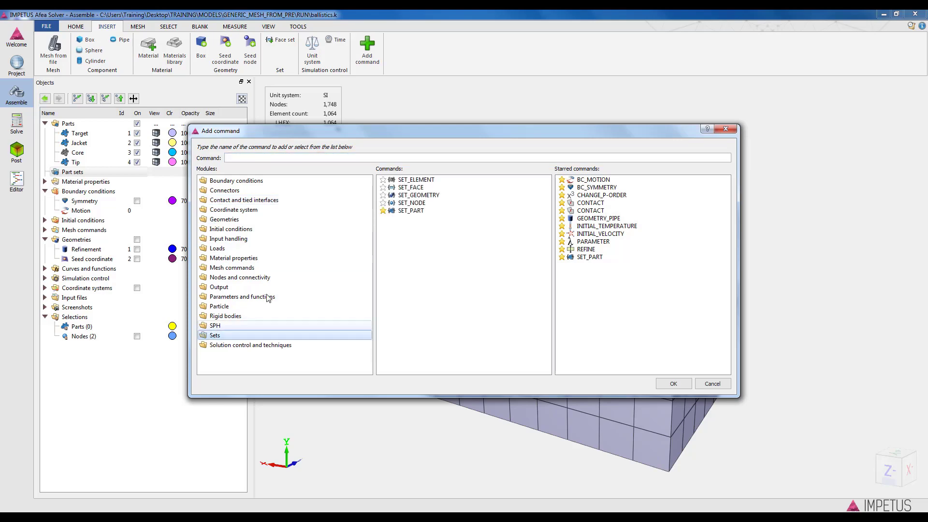
{"action": "left_click", "coordinate": [405, 212]}
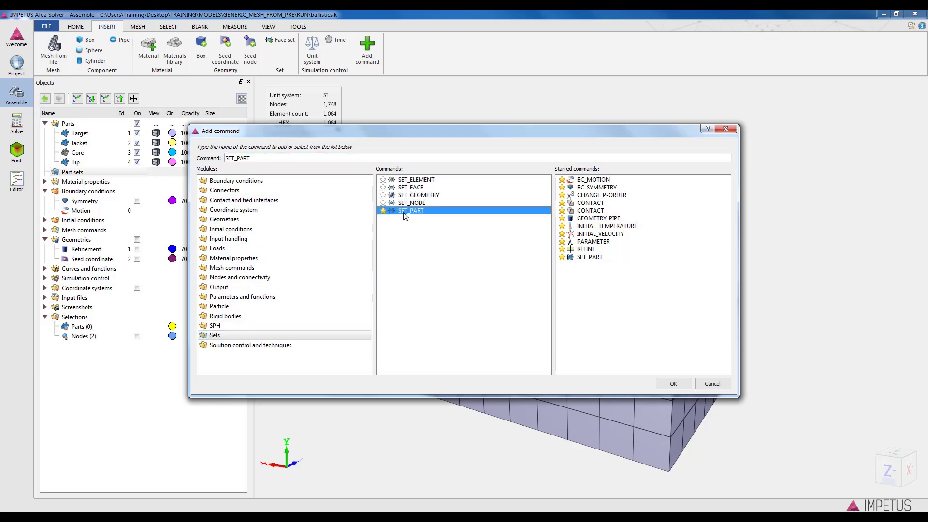
{"action": "left_click", "coordinate": [681, 384]}
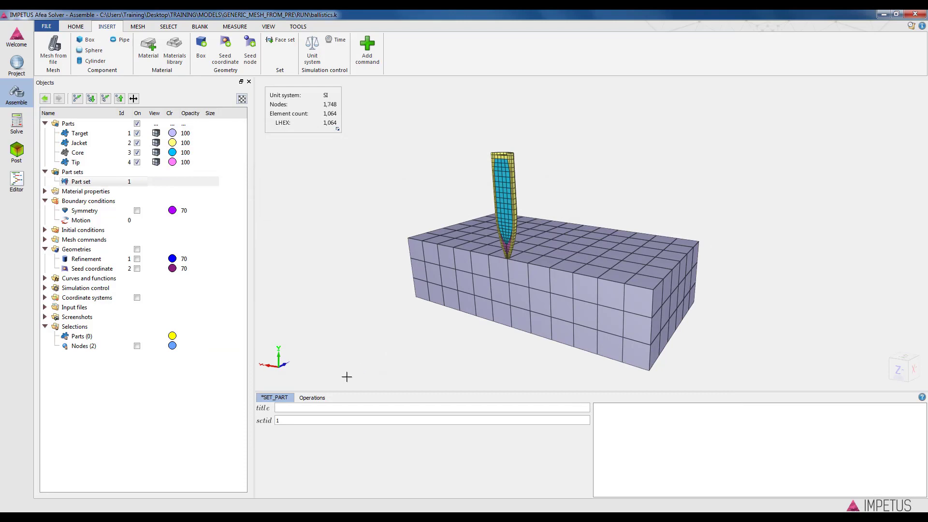
- Pick the projectile's jacket, core and tip in the model as members of the part set
{"action": "left_click", "coordinate": [311, 397]}
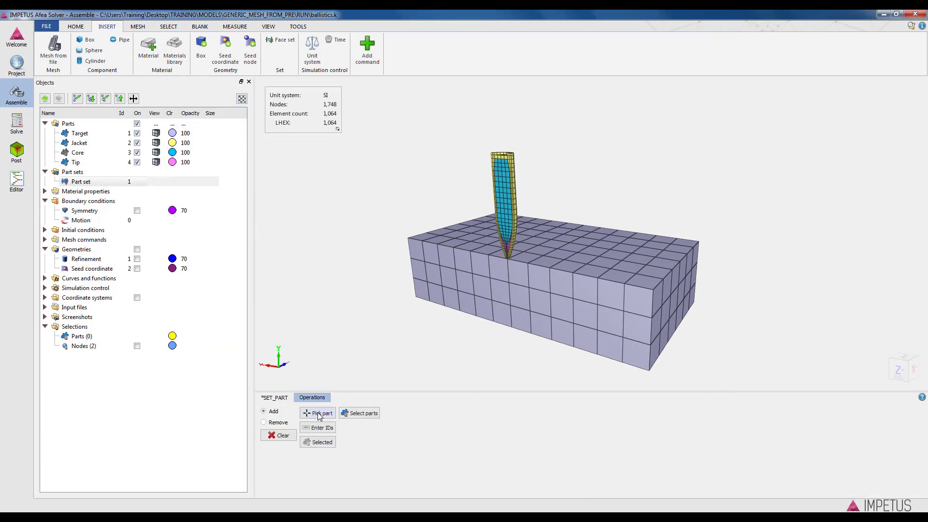
{"action": "left_click", "coordinate": [318, 413]}
{"action": "left_click", "coordinate": [513, 253]}
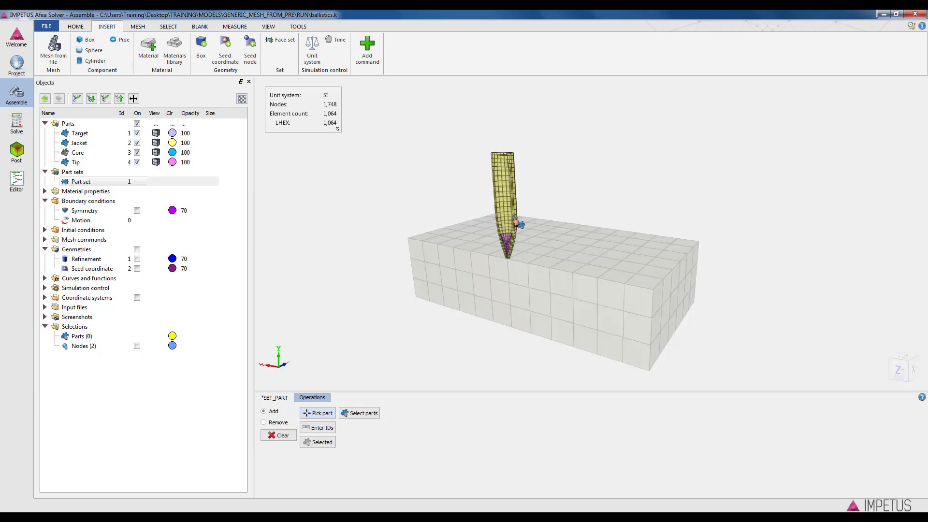
{"action": "left_click", "coordinate": [506, 215]}
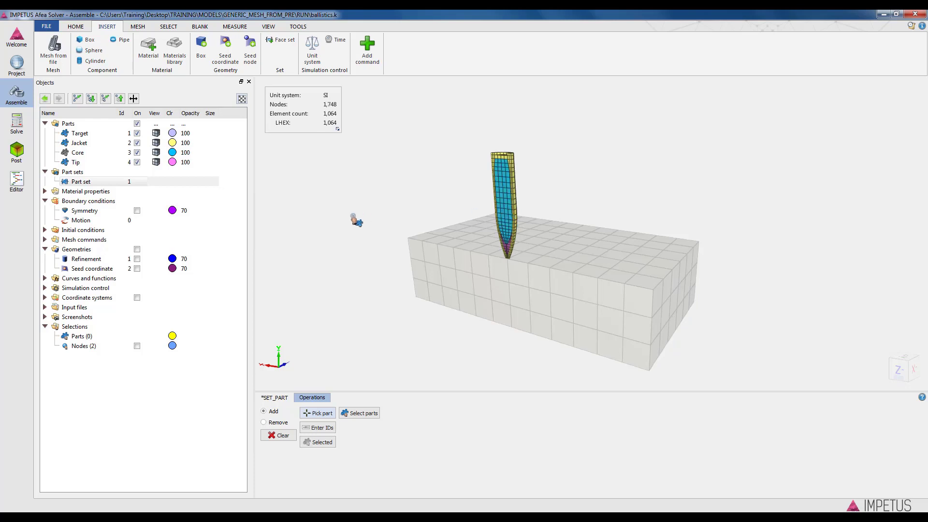
{"action": "left_click", "coordinate": [275, 397]}
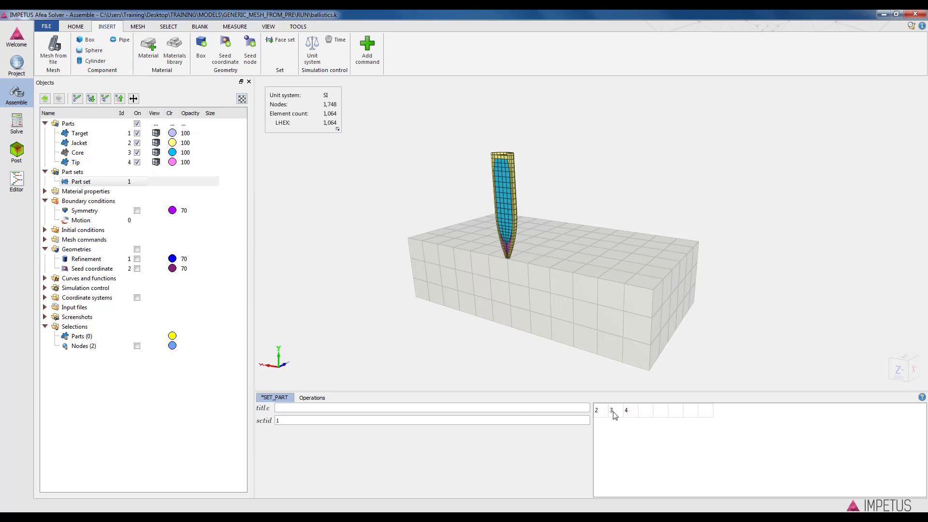
{"action": "left_click", "coordinate": [377, 283]}
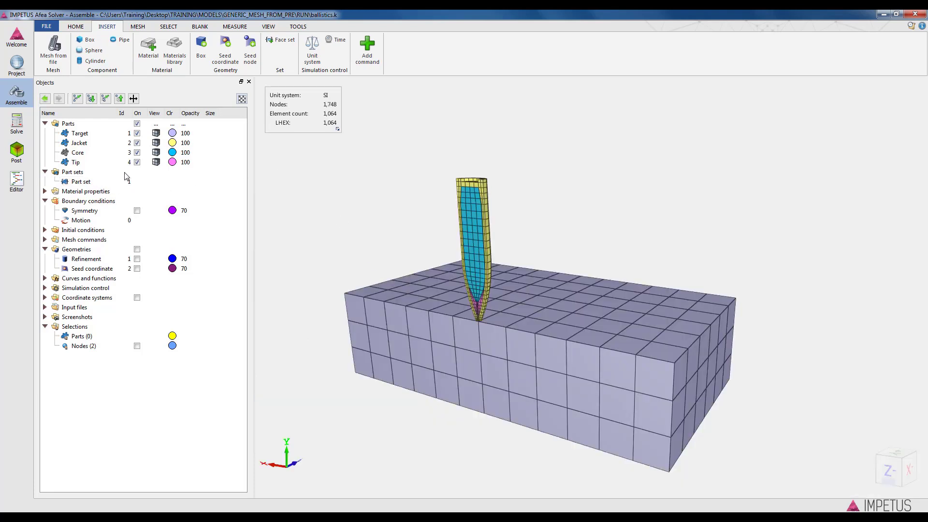
- Add an INITIAL_VELOCITY command from the initial conditions module
{"action": "left_click", "coordinate": [367, 62]}
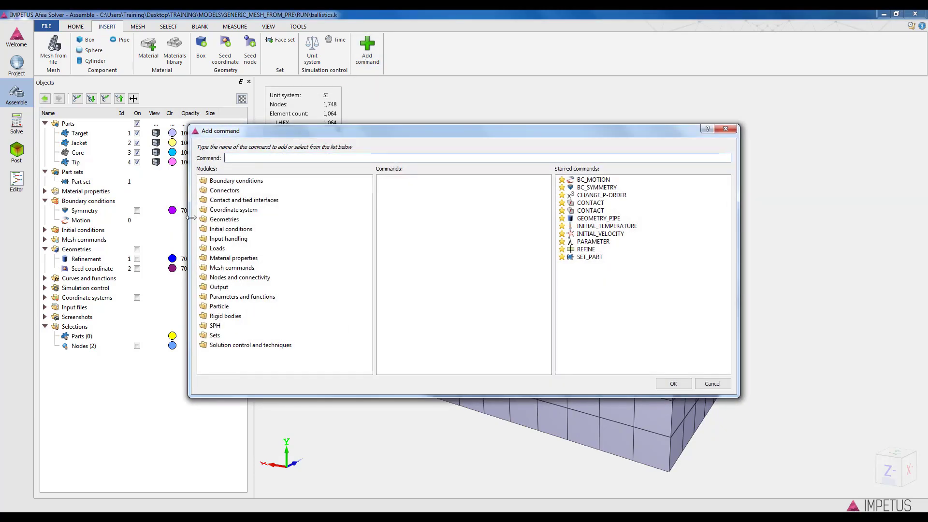
{"action": "left_click", "coordinate": [241, 231]}
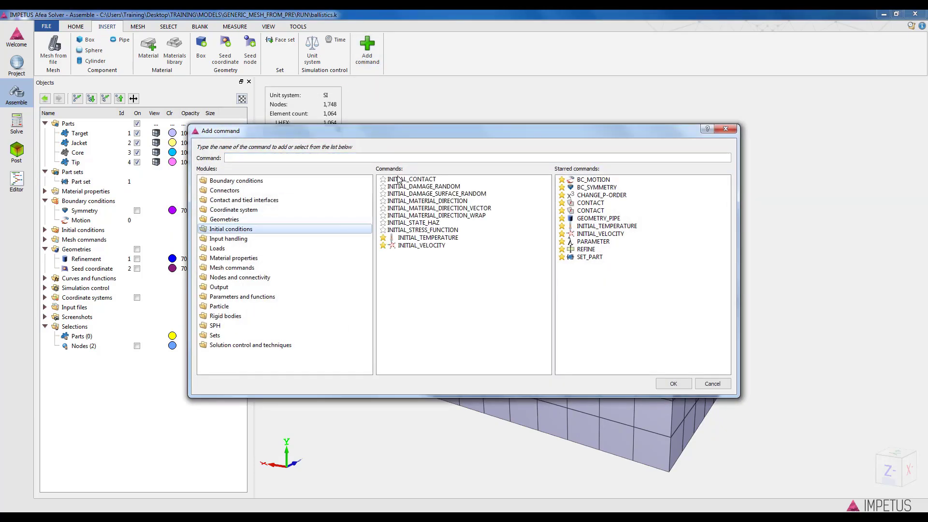
{"action": "left_click", "coordinate": [416, 246]}
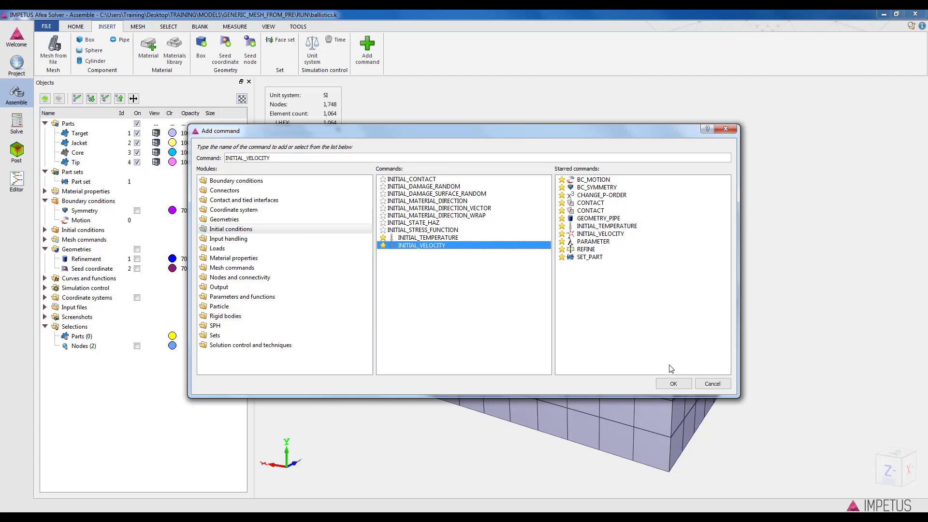
{"action": "left_click", "coordinate": [672, 384]}
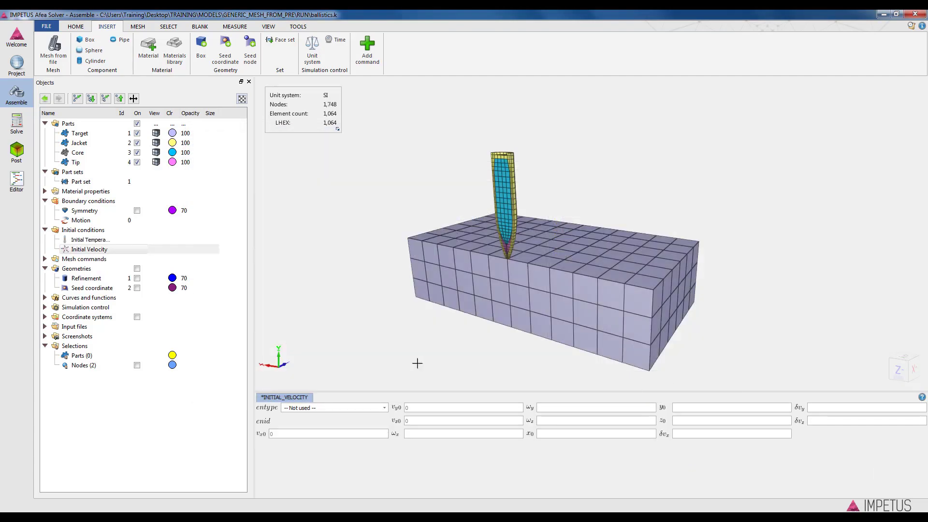
- Assign the initial velocity to Part set (1) and set its y-direction velocity to -875
{"action": "left_click", "coordinate": [326, 408]}
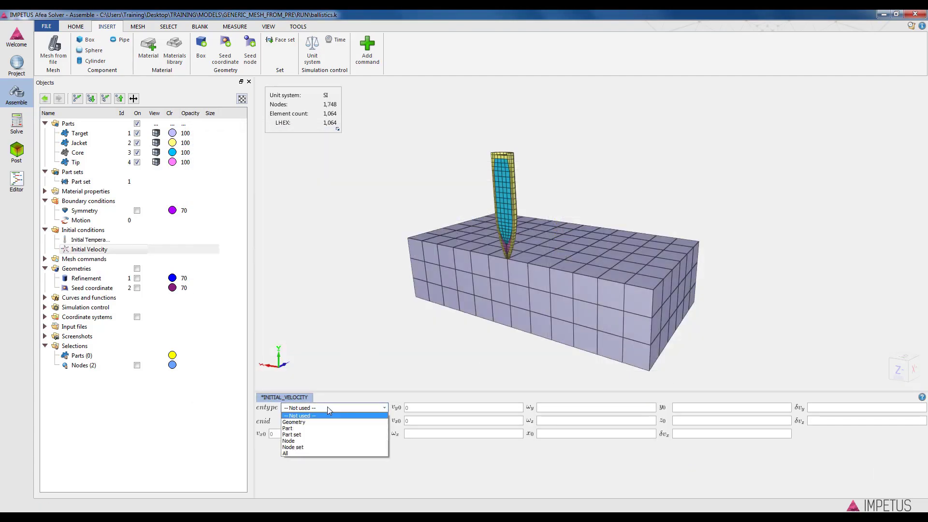
{"action": "left_click", "coordinate": [294, 436]}
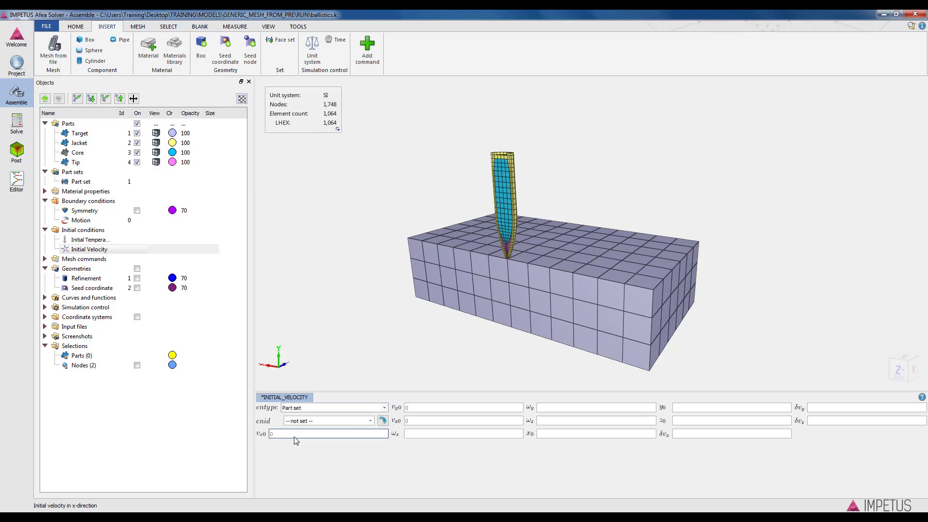
{"action": "left_click", "coordinate": [340, 421]}
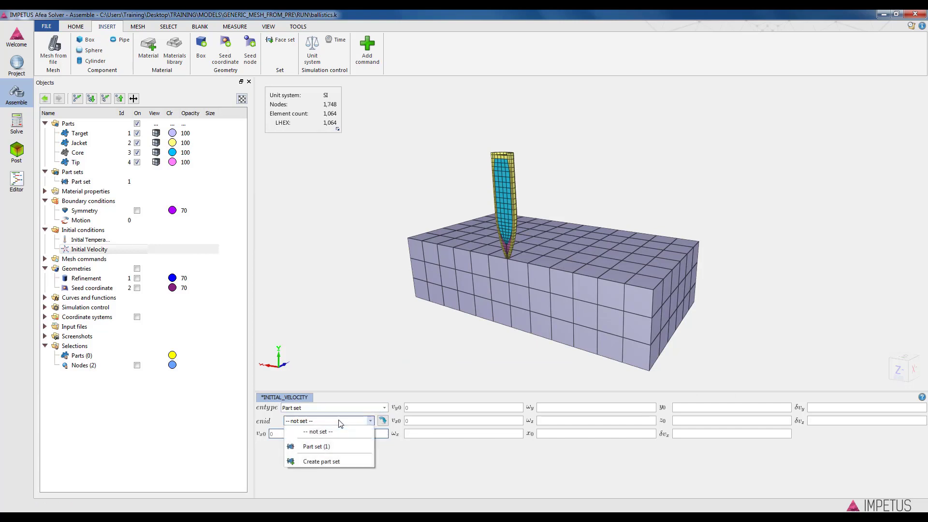
{"action": "left_click", "coordinate": [314, 446]}
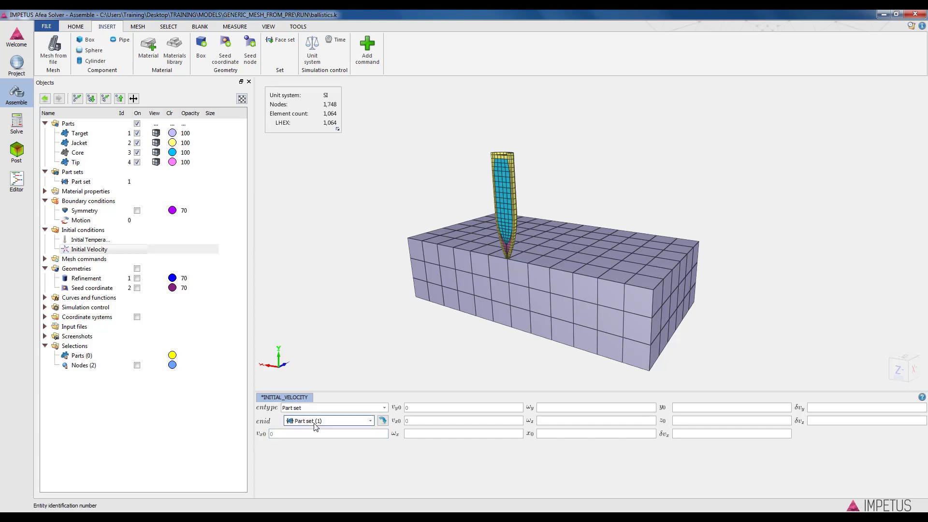
{"action": "left_click", "coordinate": [426, 408]}
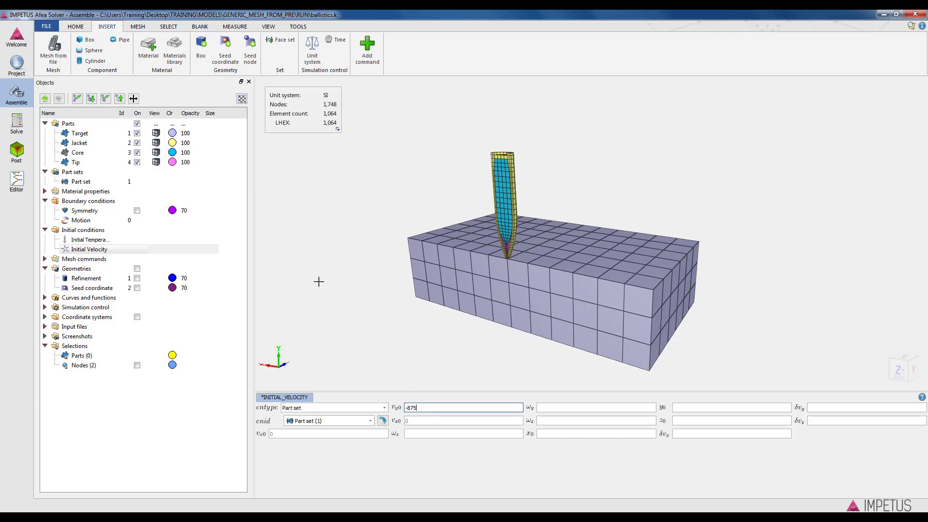
{"action": "left_click", "coordinate": [304, 273]}
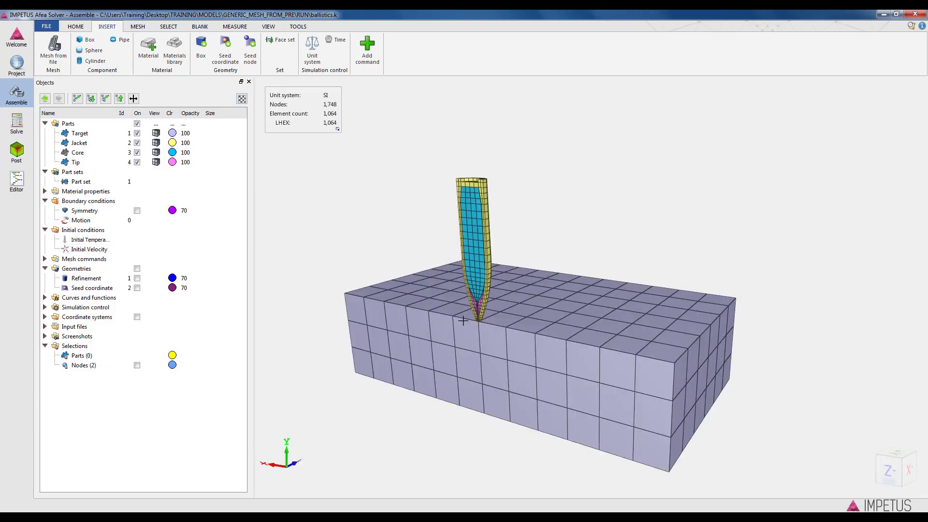
{"action": "left_click_drag", "start_coordinate": [650, 347], "coordinate": [665, 340]}
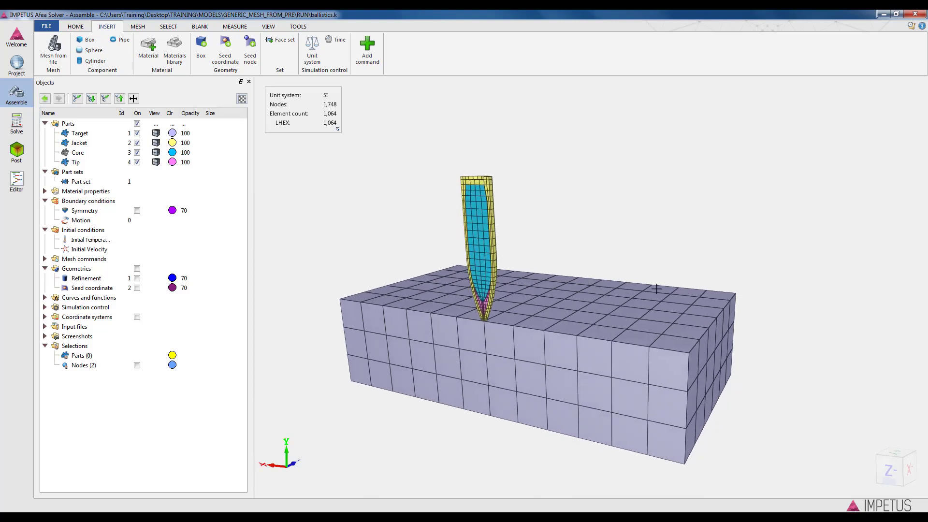
{"action": "left_click_drag", "start_coordinate": [617, 286], "coordinate": [650, 298]}
{"action": "scroll", "coordinate": [493, 328], "scroll_direction": "down", "scroll_amount": 1}
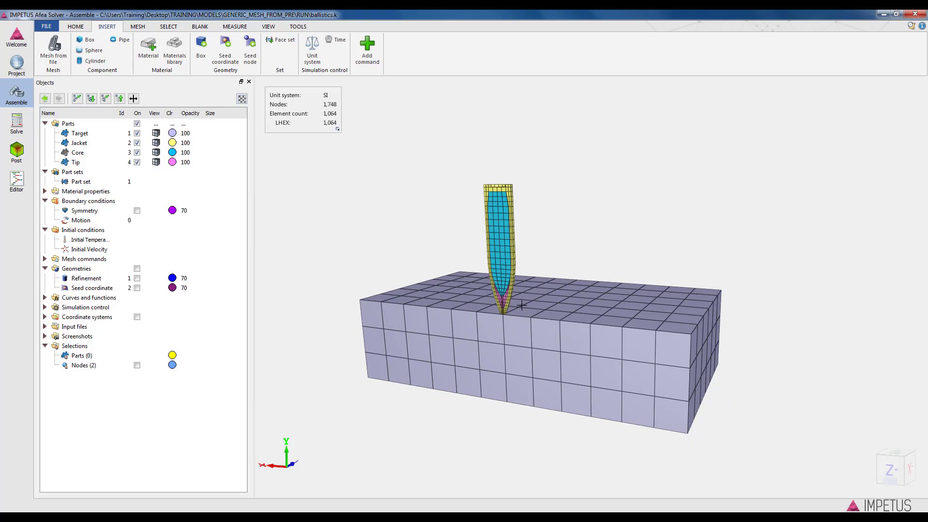
{"action": "middle_click_drag", "start_coordinate": [519, 308], "coordinate": [537, 279]}
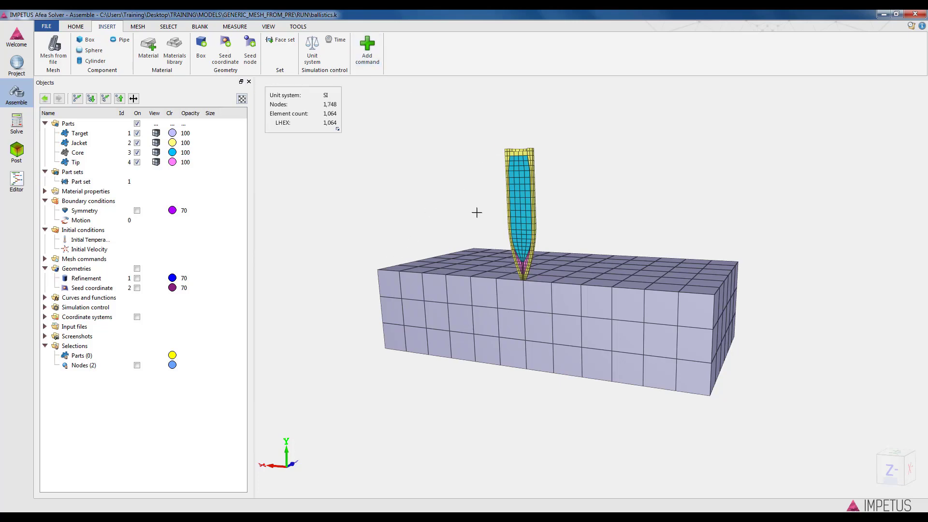
- Add a CONTACT command from the Contact and tied interfaces module to the model
{"action": "scroll", "coordinate": [479, 209], "scroll_direction": "up", "scroll_amount": 5}
{"action": "scroll", "coordinate": [581, 286], "scroll_direction": "up", "scroll_amount": 6}
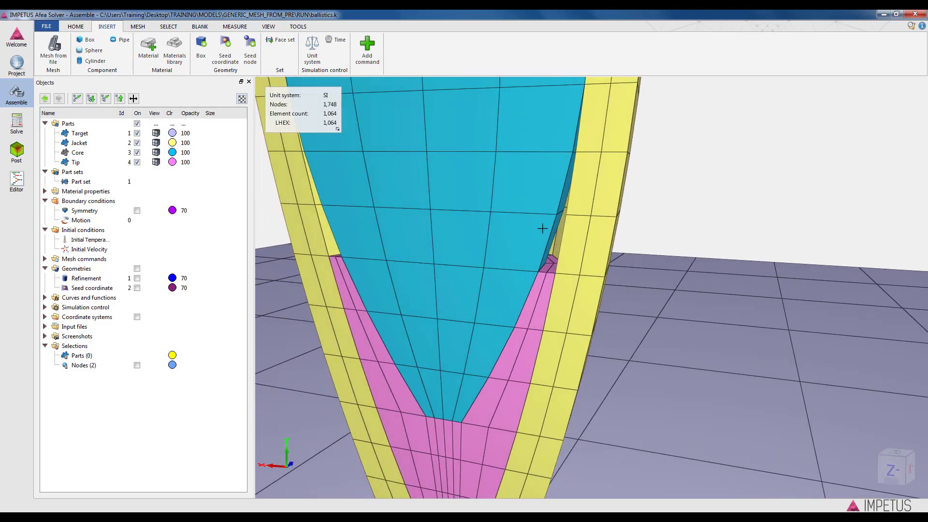
{"action": "scroll", "coordinate": [525, 233], "scroll_direction": "down", "scroll_amount": 5}
{"action": "scroll", "coordinate": [526, 233], "scroll_direction": "down", "scroll_amount": 5}
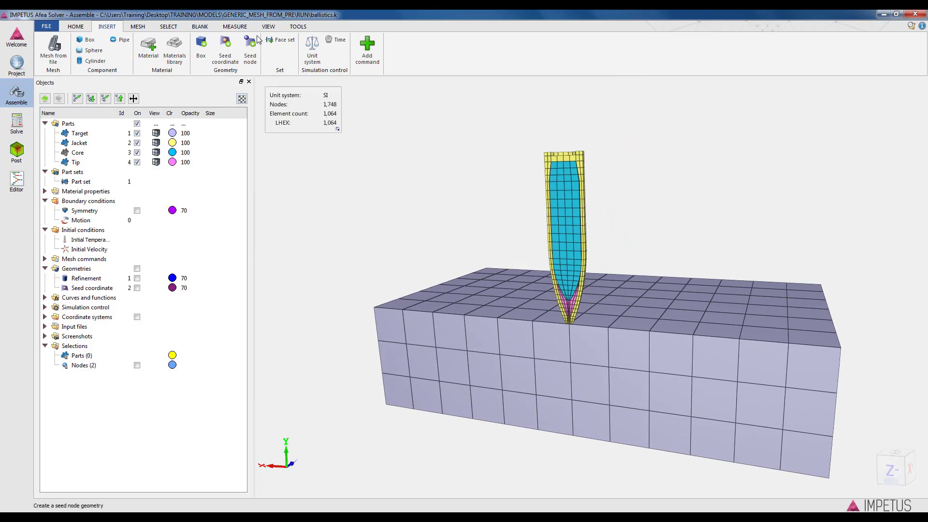
{"action": "left_click", "coordinate": [367, 49]}
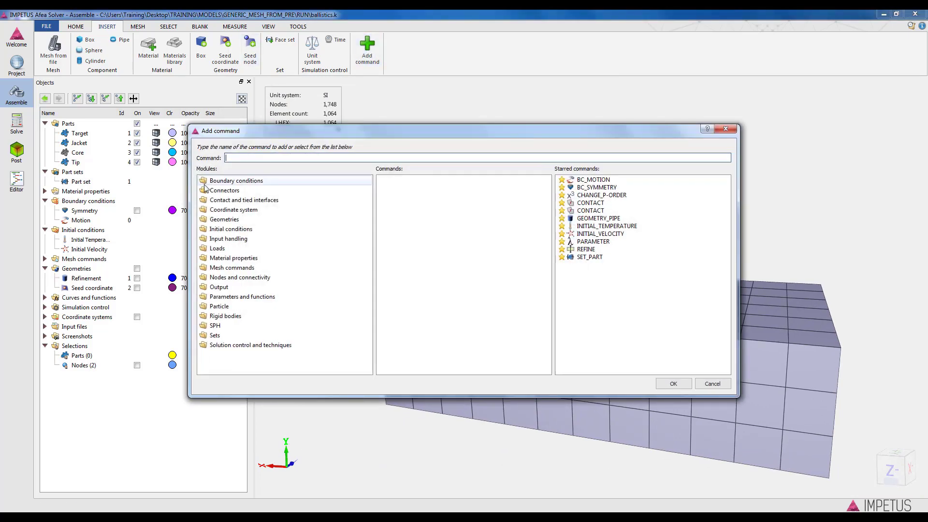
{"action": "left_click", "coordinate": [208, 201]}
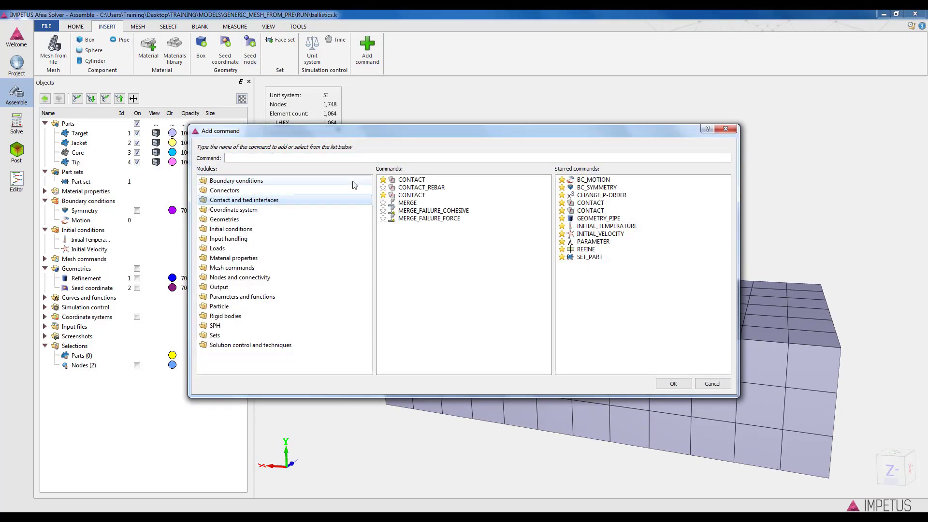
{"action": "left_click", "coordinate": [407, 180]}
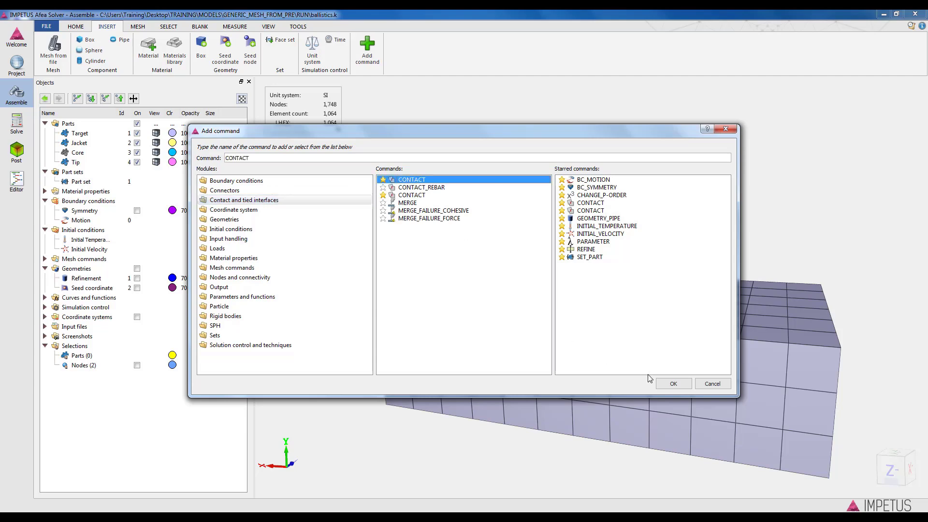
{"action": "left_click", "coordinate": [673, 384]}
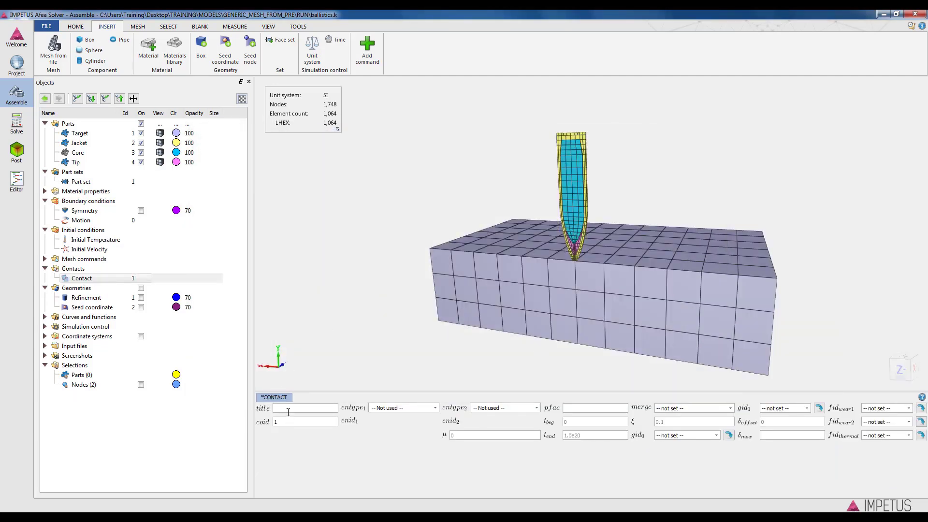
- Title the contact General Contact and set the entity type of both surfaces to All
{"action": "left_click", "coordinate": [288, 409]}
{"action": "left_click", "coordinate": [393, 408]}
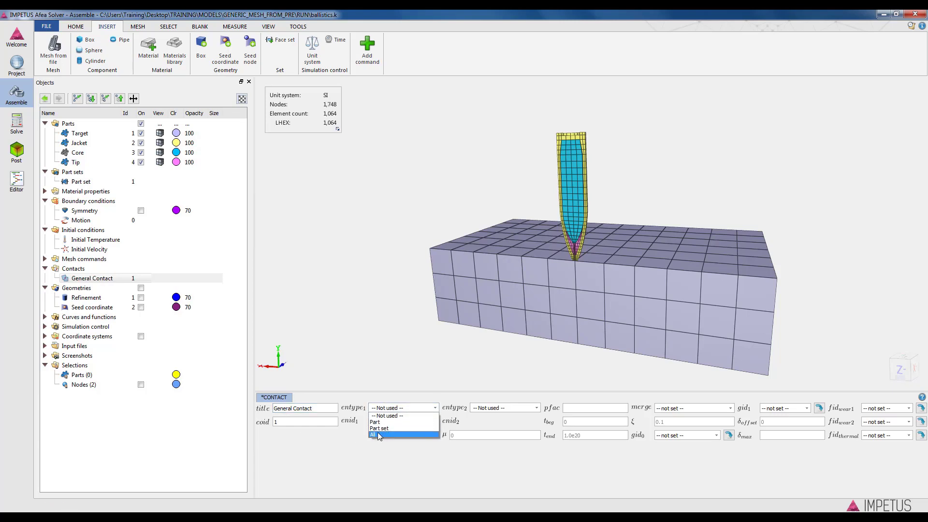
{"action": "left_click", "coordinate": [378, 434]}
{"action": "left_click", "coordinate": [502, 408]}
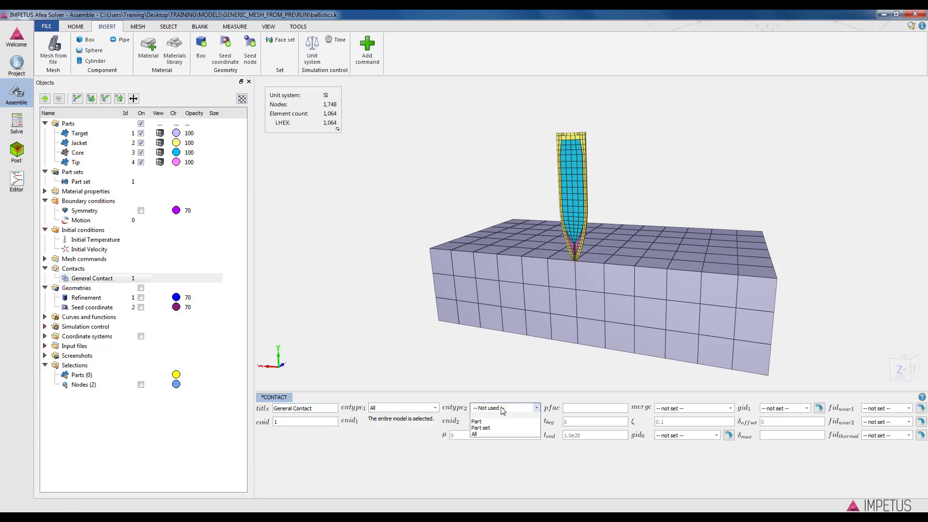
{"action": "left_click", "coordinate": [480, 435]}
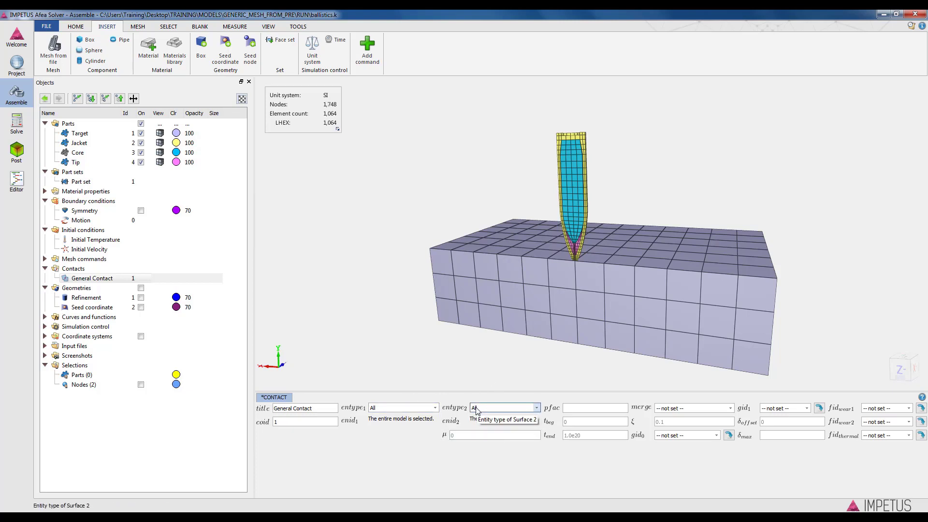
- Set the contact's friction coefficient μ to 0.1 and save the model
{"action": "left_click", "coordinate": [456, 435]}
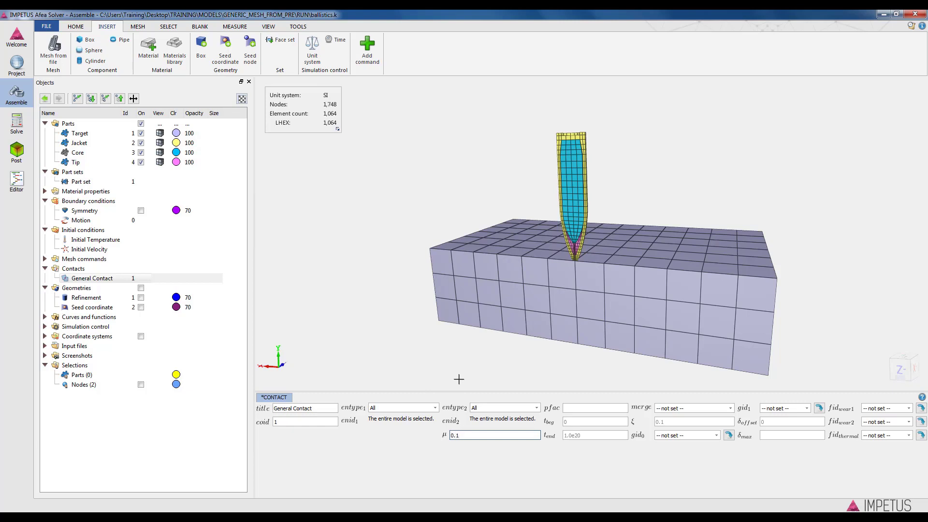
{"action": "left_click", "coordinate": [576, 407]}
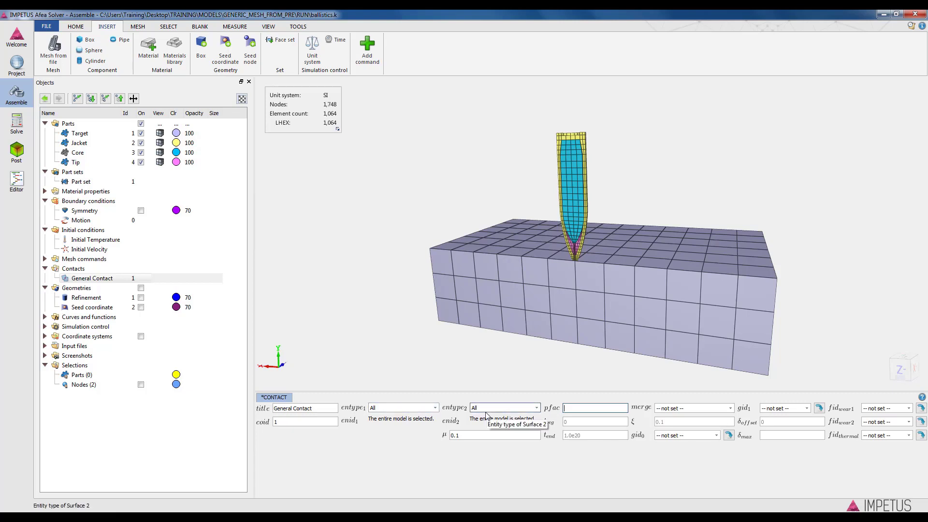
{"action": "left_click", "coordinate": [324, 281]}
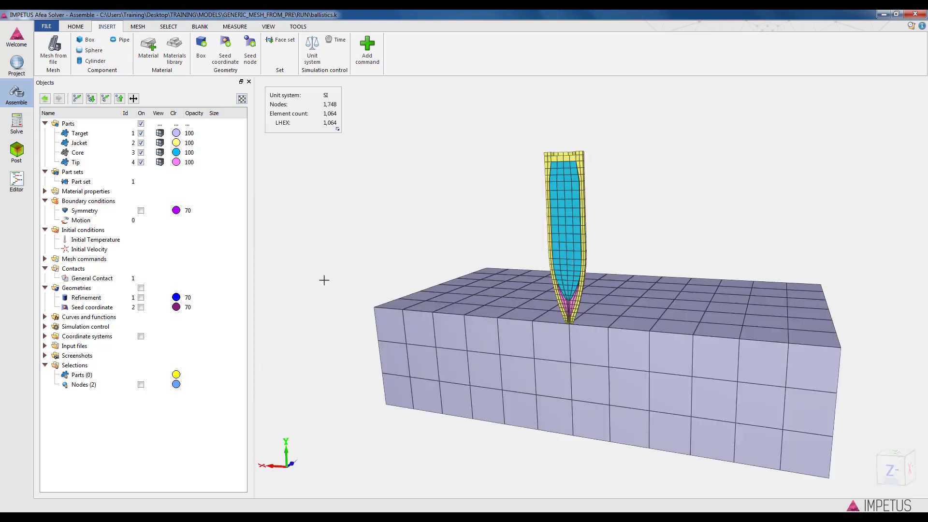
{"action": "left_click", "coordinate": [46, 26]}
{"action": "left_click", "coordinate": [96, 104]}
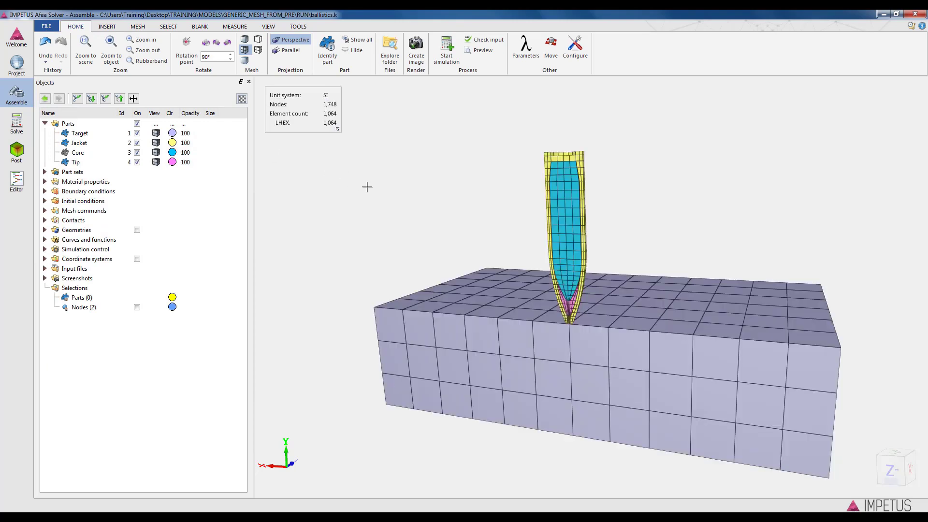
- Add an ANALYSIS_EXPLICIT command from the Solution control and techniques module
{"action": "middle_click_drag", "start_coordinate": [706, 295], "coordinate": [702, 311]}
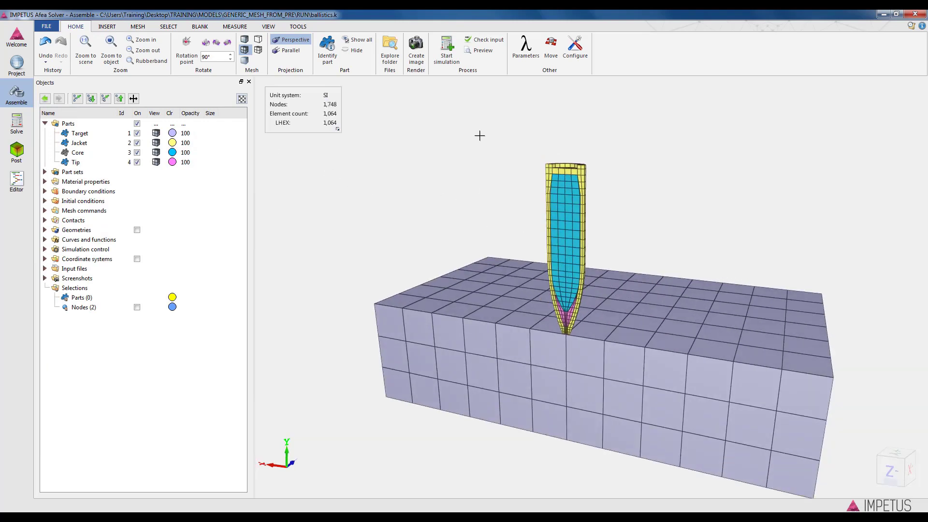
{"action": "left_click", "coordinate": [107, 26]}
{"action": "left_click", "coordinate": [367, 48]}
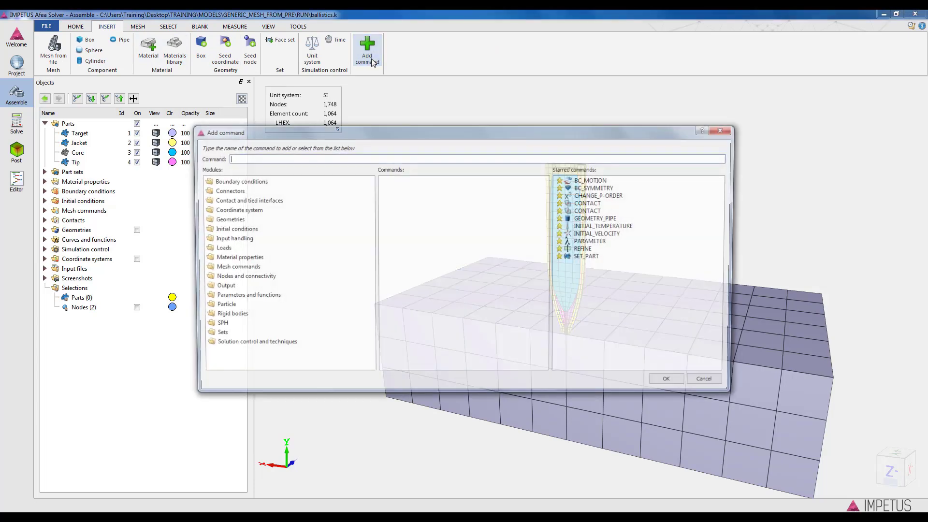
{"action": "left_click", "coordinate": [213, 346]}
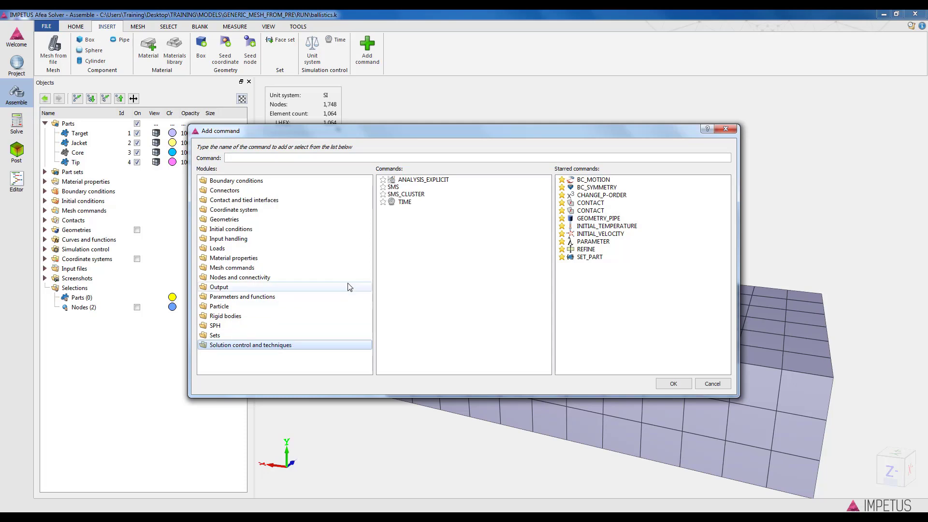
{"action": "left_click", "coordinate": [404, 183]}
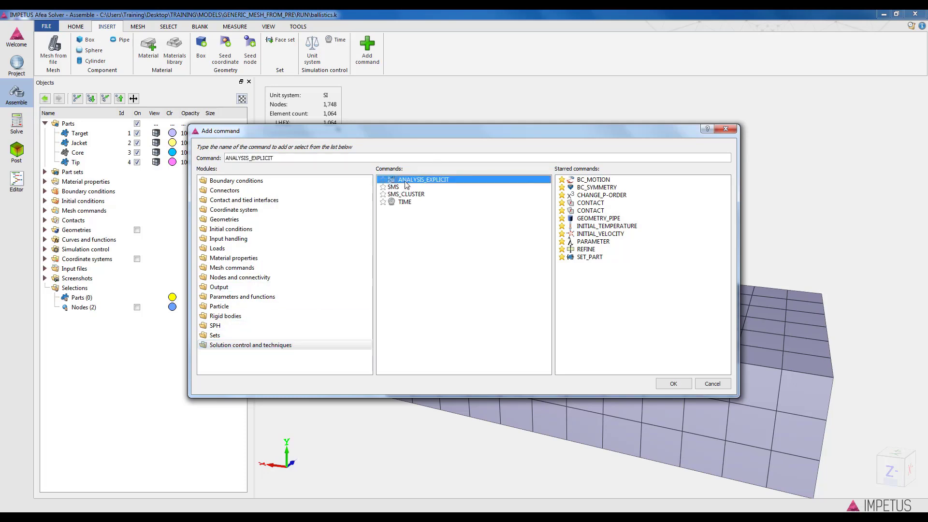
{"action": "left_click", "coordinate": [676, 389]}
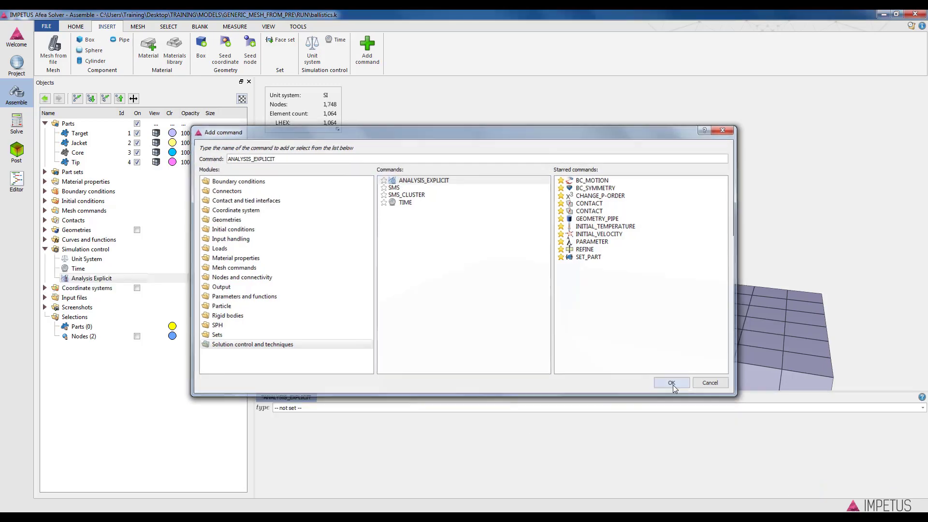
- Set the explicit analysis type to ballistic
{"action": "left_click", "coordinate": [302, 408]}
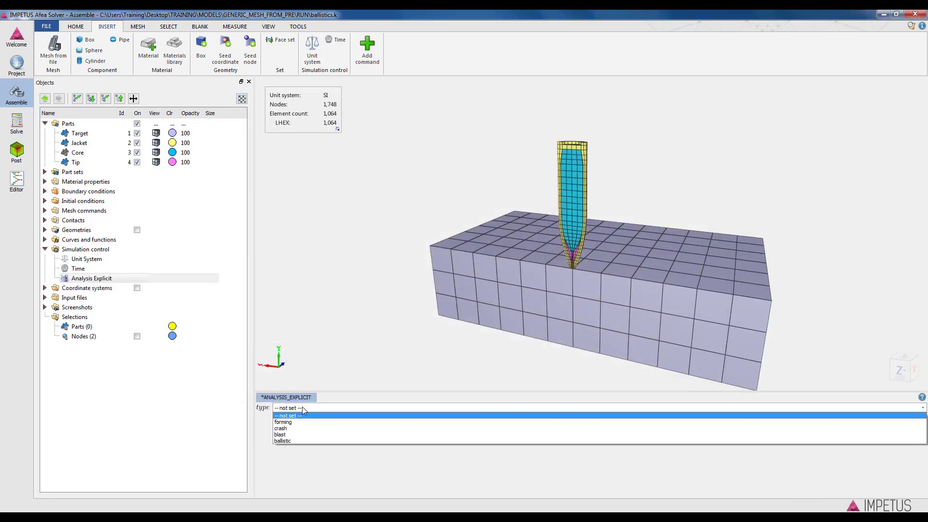
{"action": "left_click", "coordinate": [292, 441]}
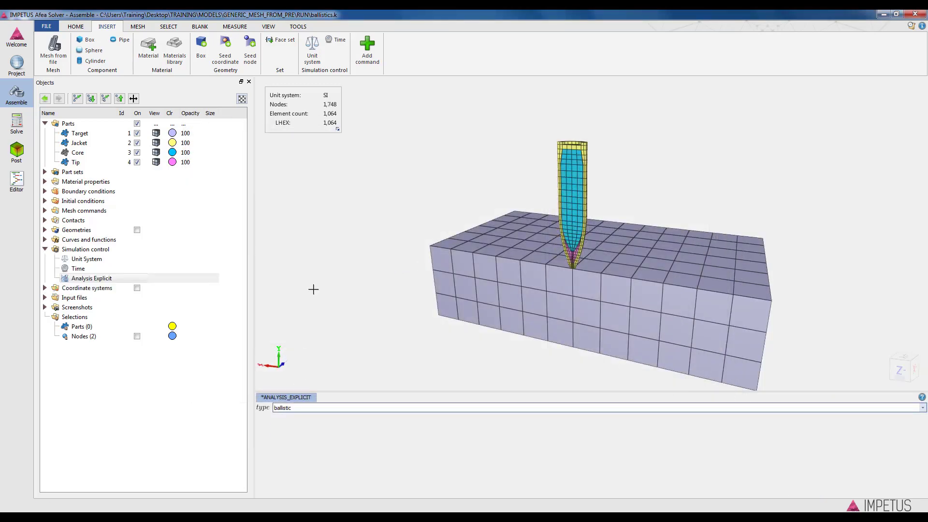
{"action": "left_click", "coordinate": [313, 289]}
- Add an END command from the Input handling module to the model
{"action": "scroll", "coordinate": [578, 317], "scroll_direction": "up", "scroll_amount": 3}
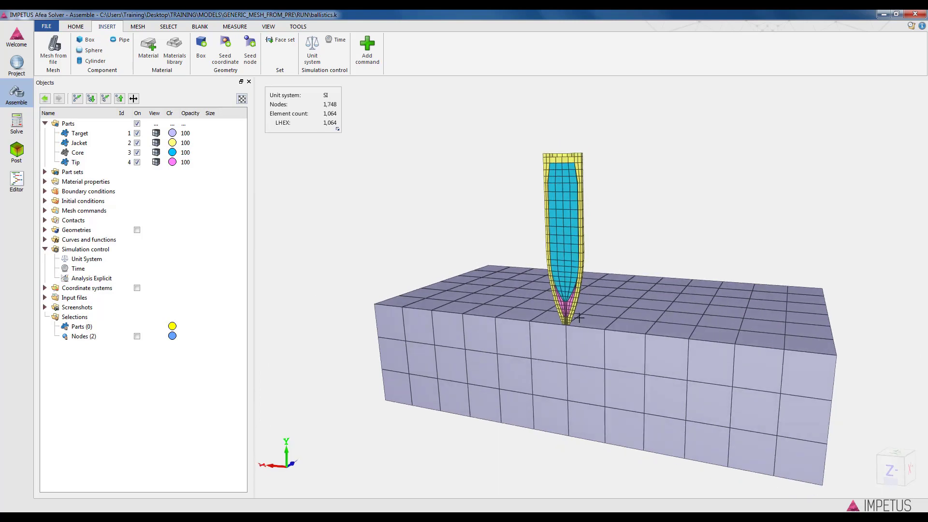
{"action": "scroll", "coordinate": [561, 297], "scroll_direction": "up", "scroll_amount": 2}
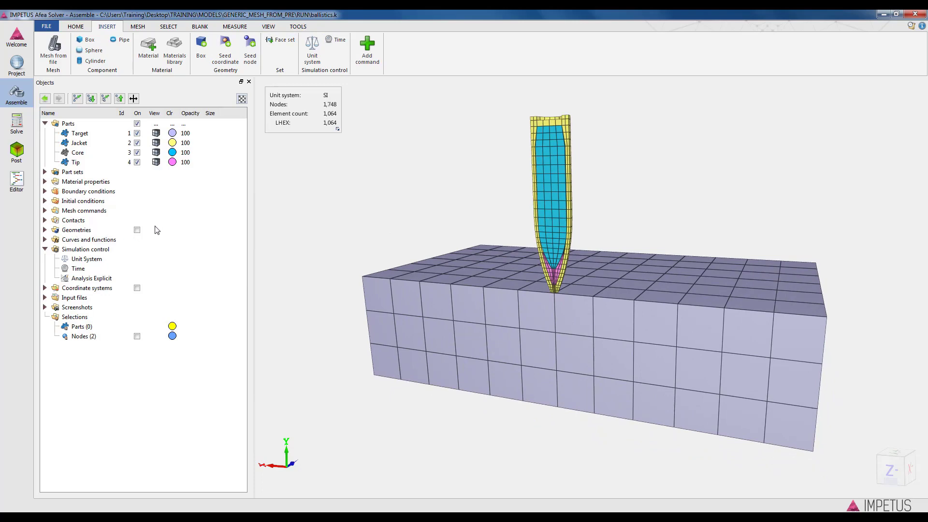
{"action": "middle_click_drag", "start_coordinate": [444, 233], "coordinate": [440, 232]}
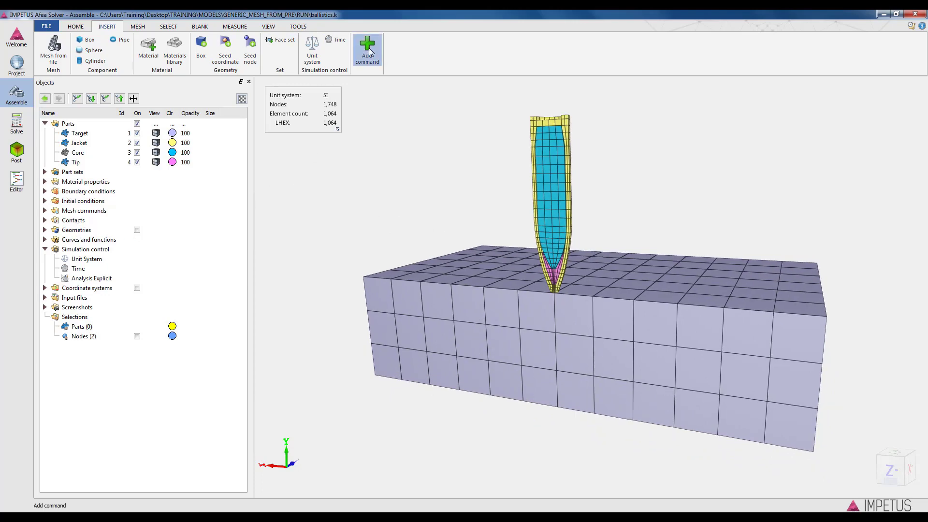
{"action": "left_click", "coordinate": [368, 48]}
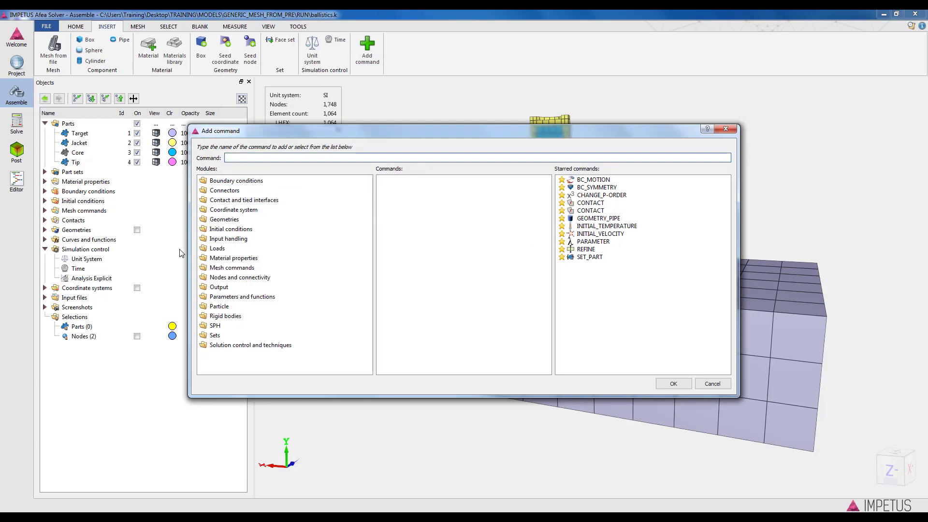
{"action": "left_click", "coordinate": [219, 346]}
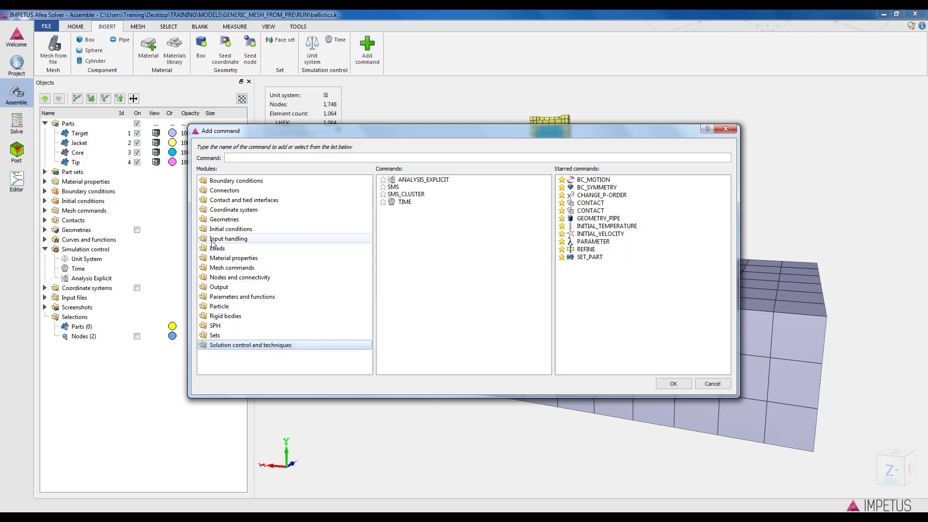
{"action": "left_click", "coordinate": [229, 239]}
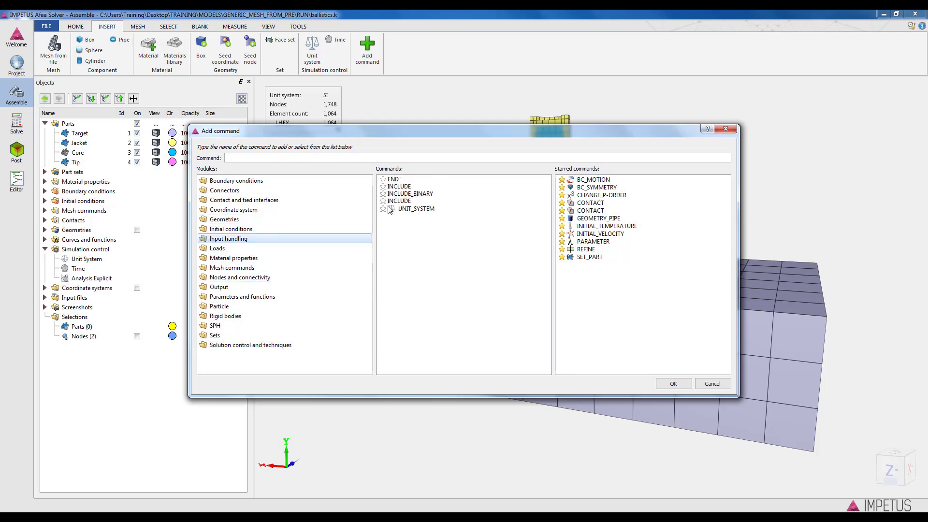
{"action": "left_click", "coordinate": [393, 180]}
{"action": "left_click", "coordinate": [682, 385]}
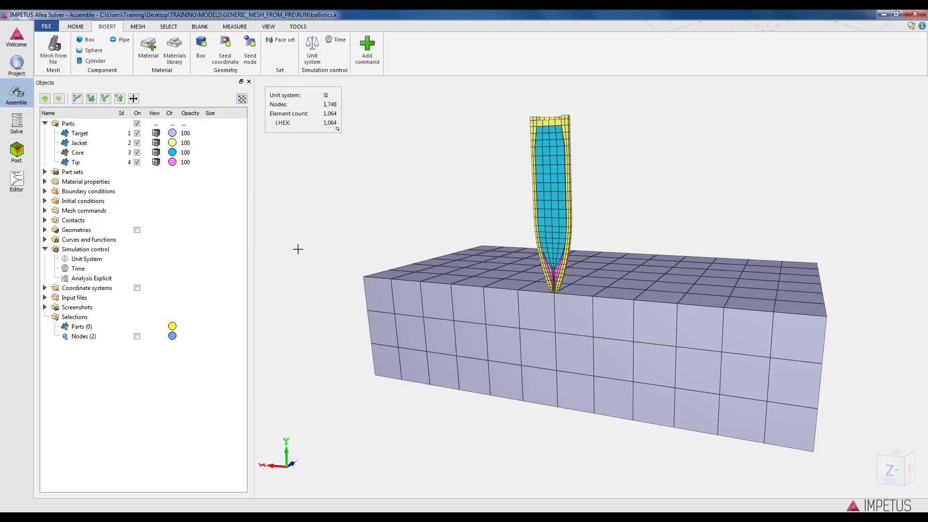
- Save the completed model to its existing file ballistics.k
{"action": "left_click", "coordinate": [45, 28]}
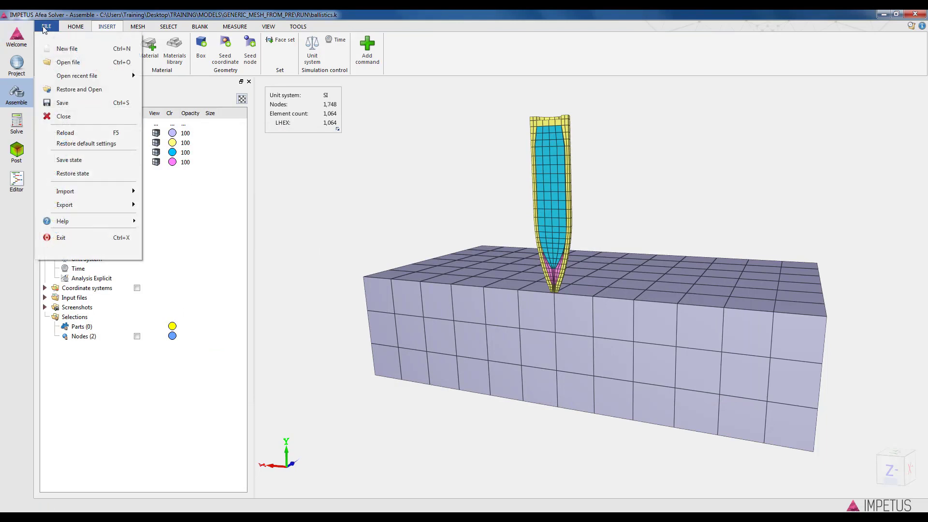
{"action": "left_click", "coordinate": [62, 103]}
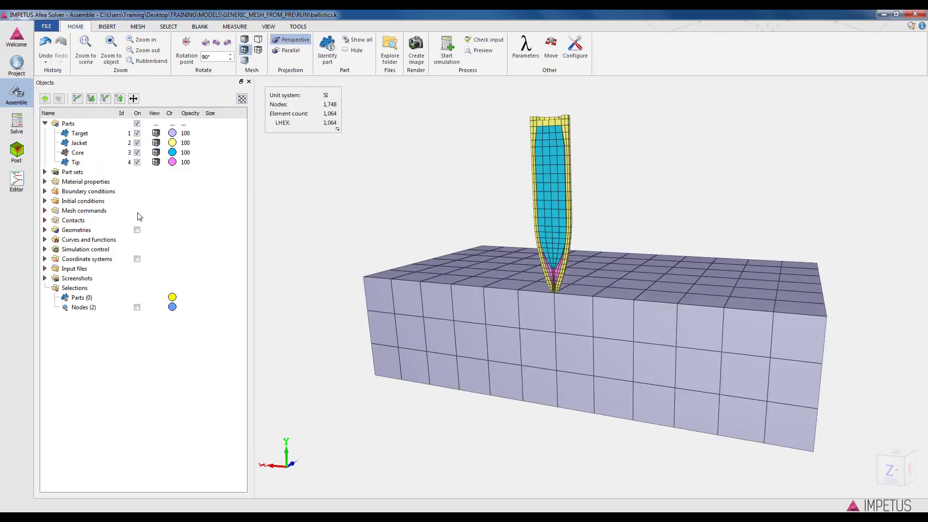
{"action": "left_click_drag", "start_coordinate": [414, 239], "coordinate": [414, 234]}
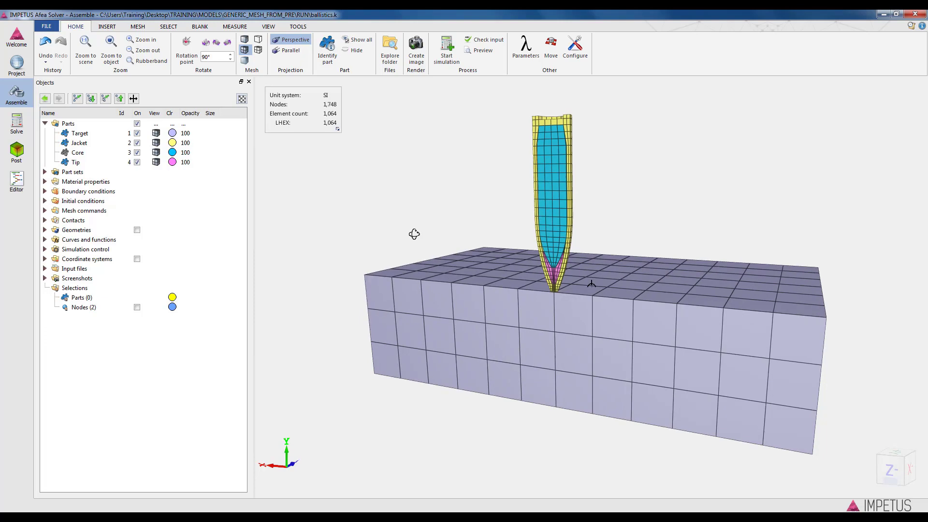
- Review the commands of ballistics.k in the text editor from UNIT_SYSTEM to END, and return to the assembly view
{"action": "left_click", "coordinate": [16, 181]}
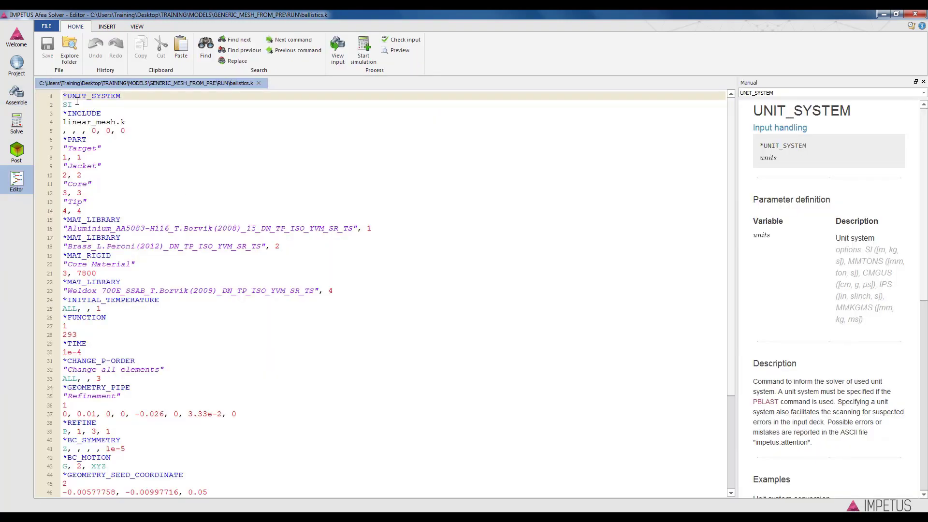
{"action": "scroll", "coordinate": [93, 135], "scroll_direction": "down", "scroll_amount": 3}
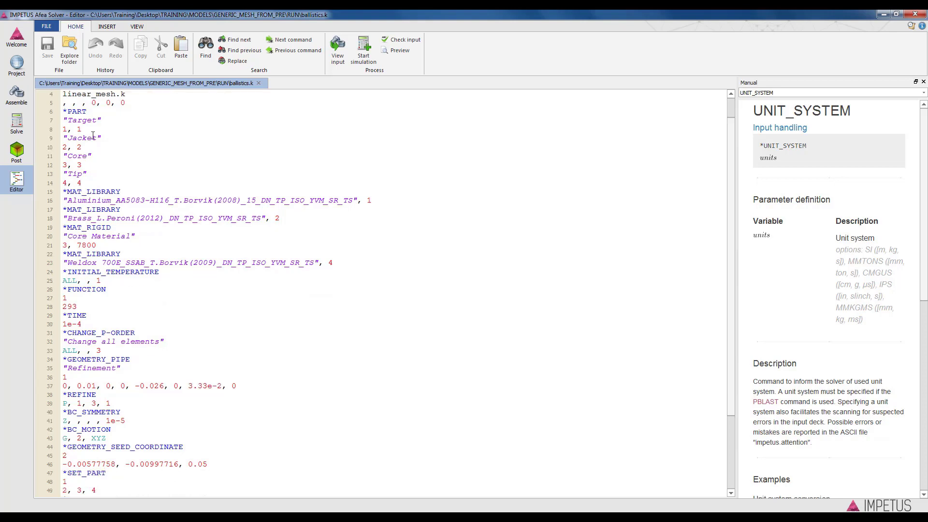
{"action": "scroll", "coordinate": [93, 135], "scroll_direction": "down", "scroll_amount": 2}
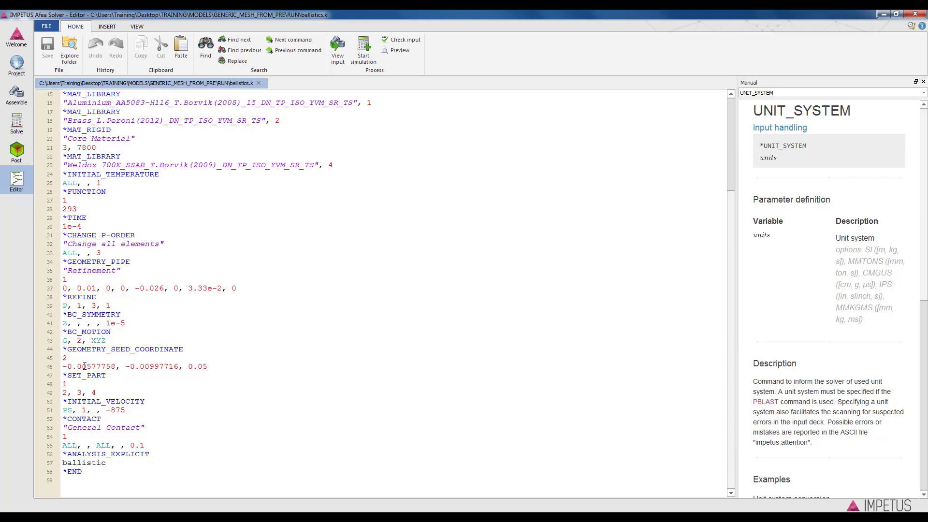
{"action": "scroll", "coordinate": [139, 153], "scroll_direction": "up", "scroll_amount": 5}
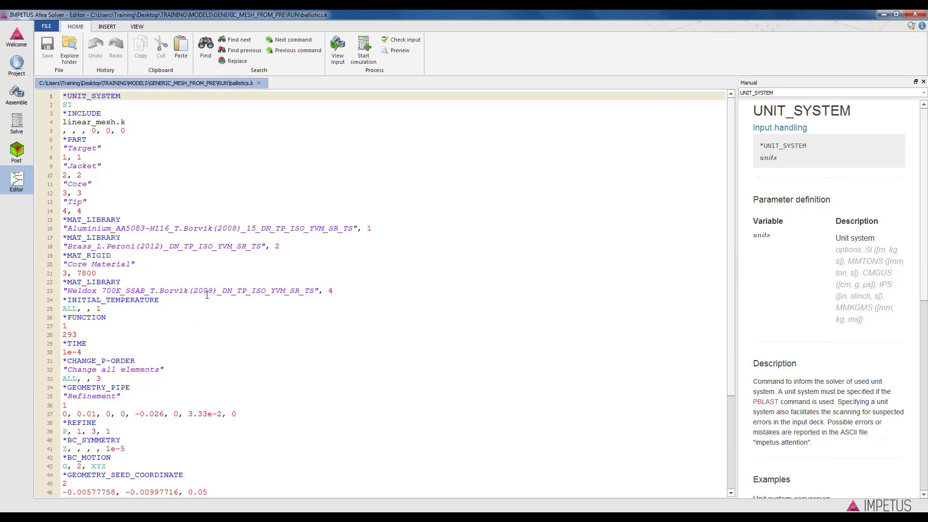
{"action": "scroll", "coordinate": [206, 294], "scroll_direction": "down", "scroll_amount": 5}
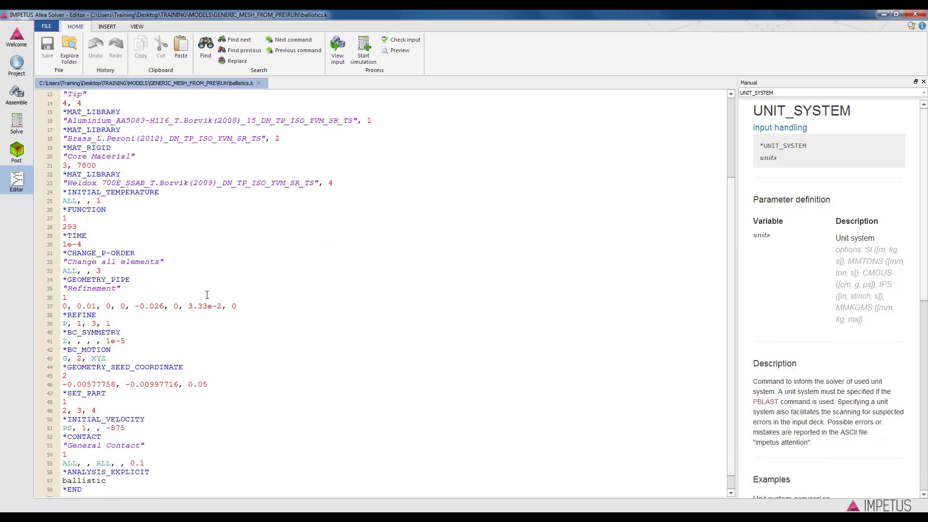
{"action": "left_click", "coordinate": [15, 96]}
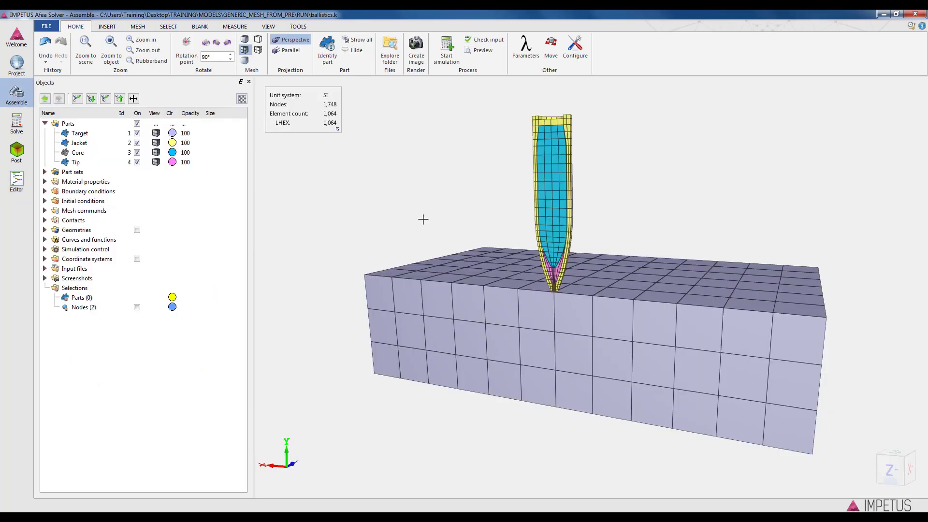